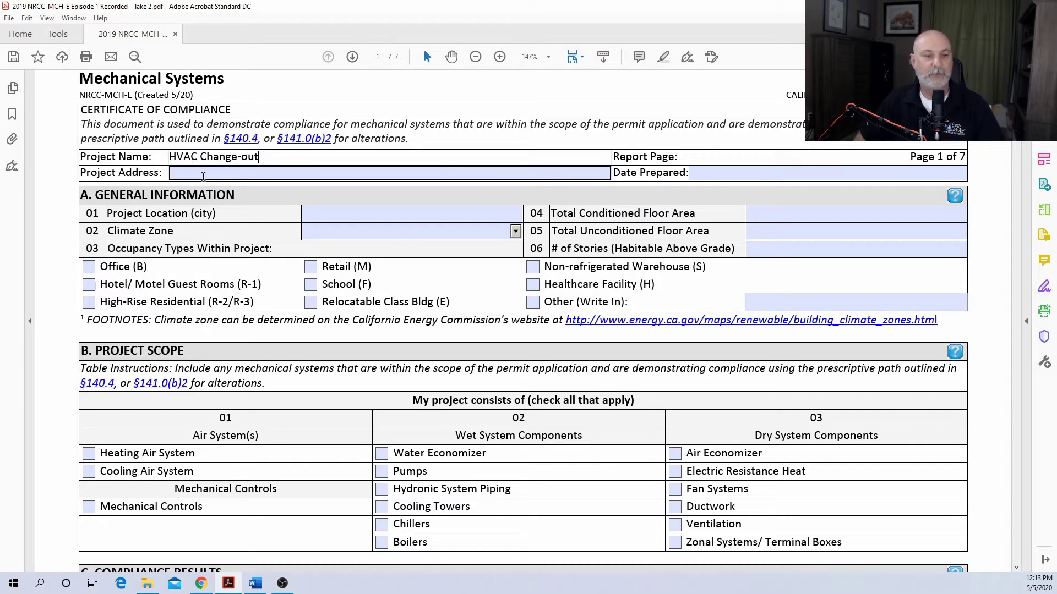
Step: Fill in the project address and set the Date Prepared to 2020-05-05 in the certificate header
{"action": "left_click", "coordinate": [212, 175]}
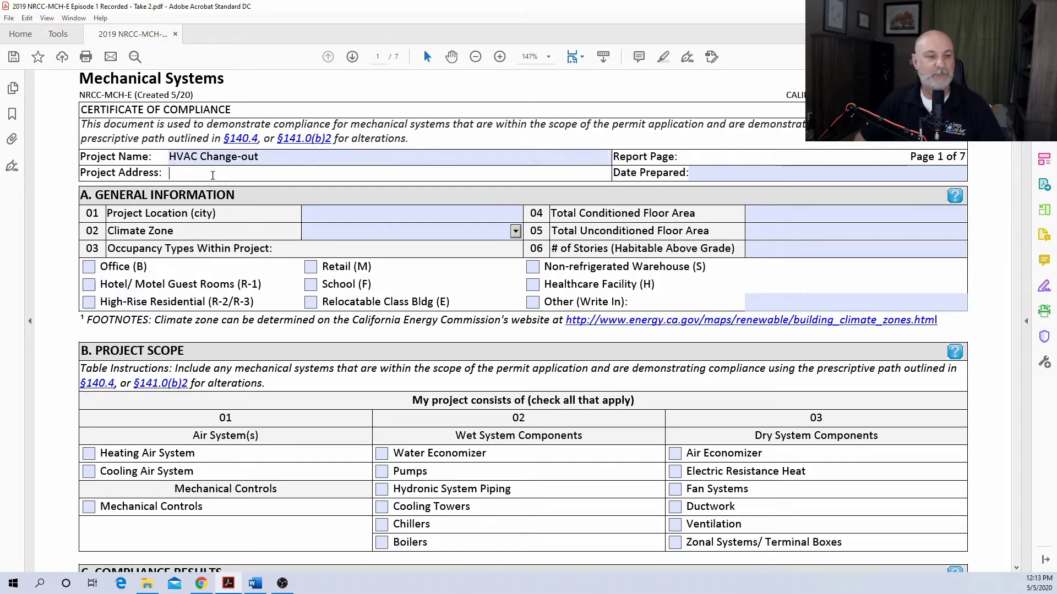
{"action": "type", "text": "123"}
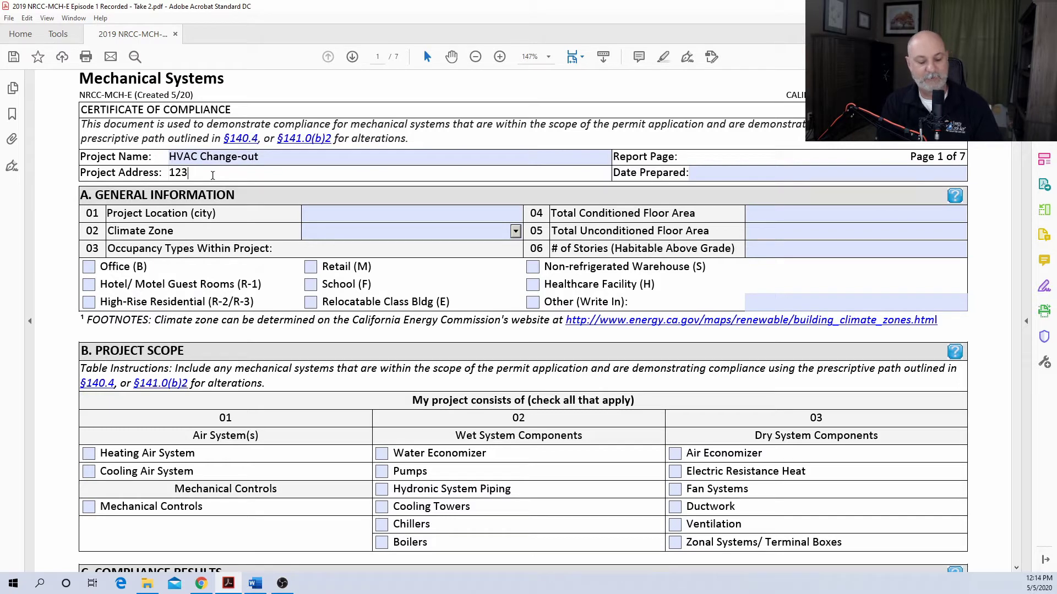
{"action": "type", "text": " Any Pl"}
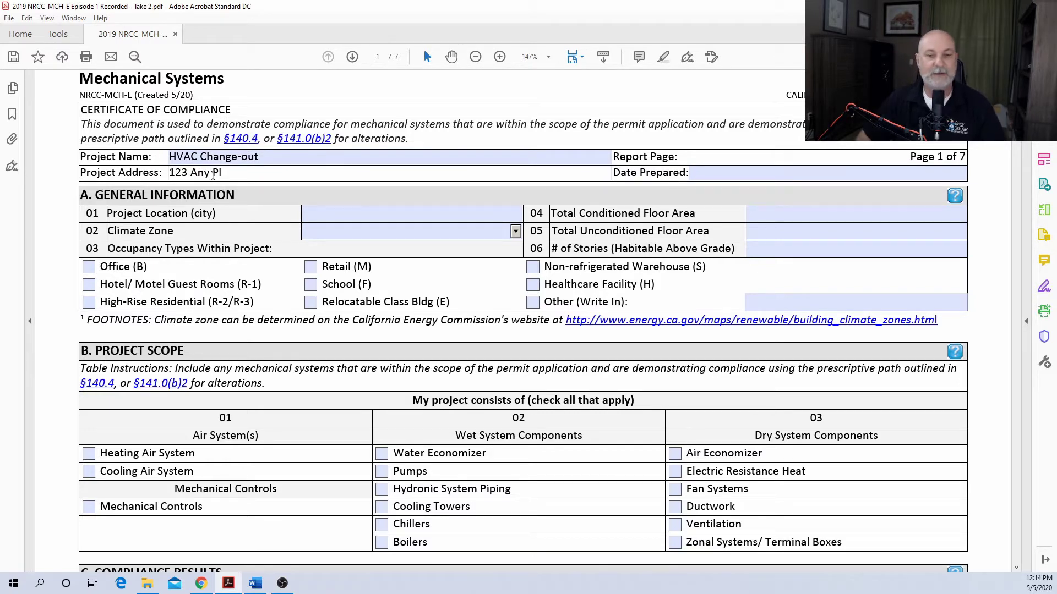
{"action": "left_click", "coordinate": [963, 175]}
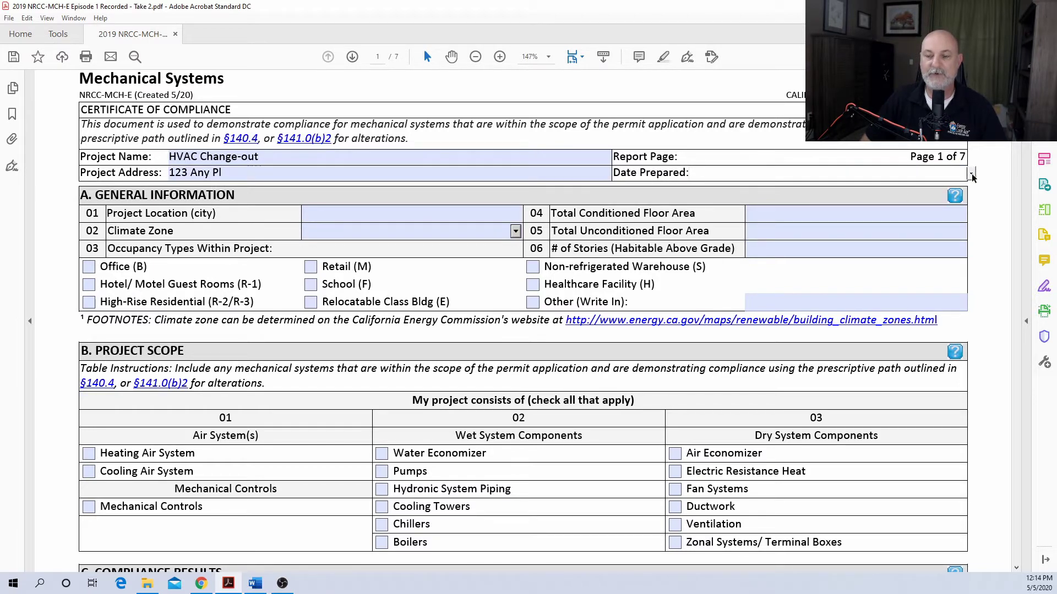
{"action": "left_click", "coordinate": [972, 174]}
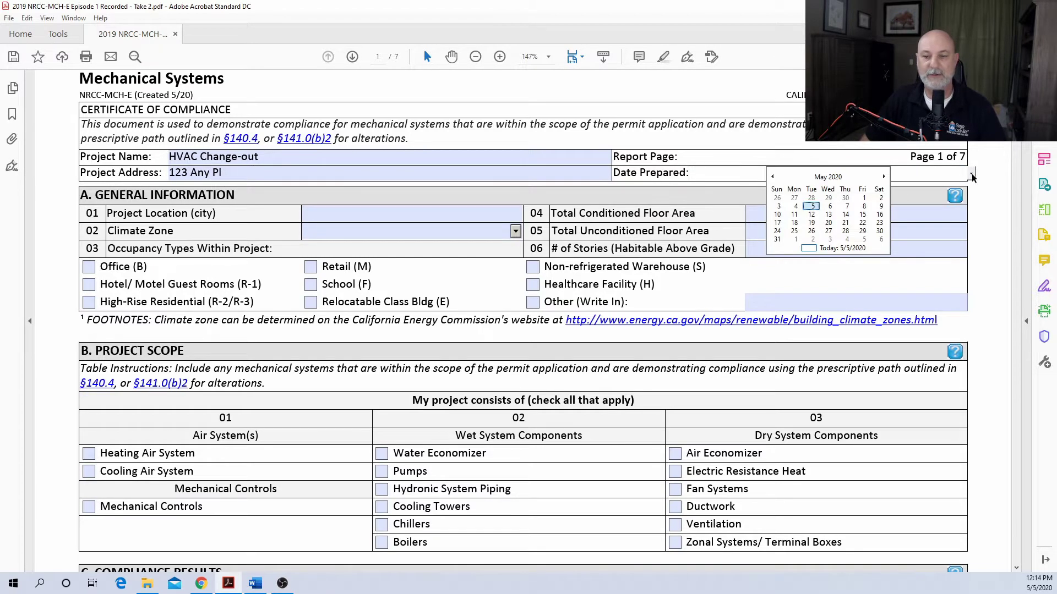
{"action": "left_click", "coordinate": [812, 207]}
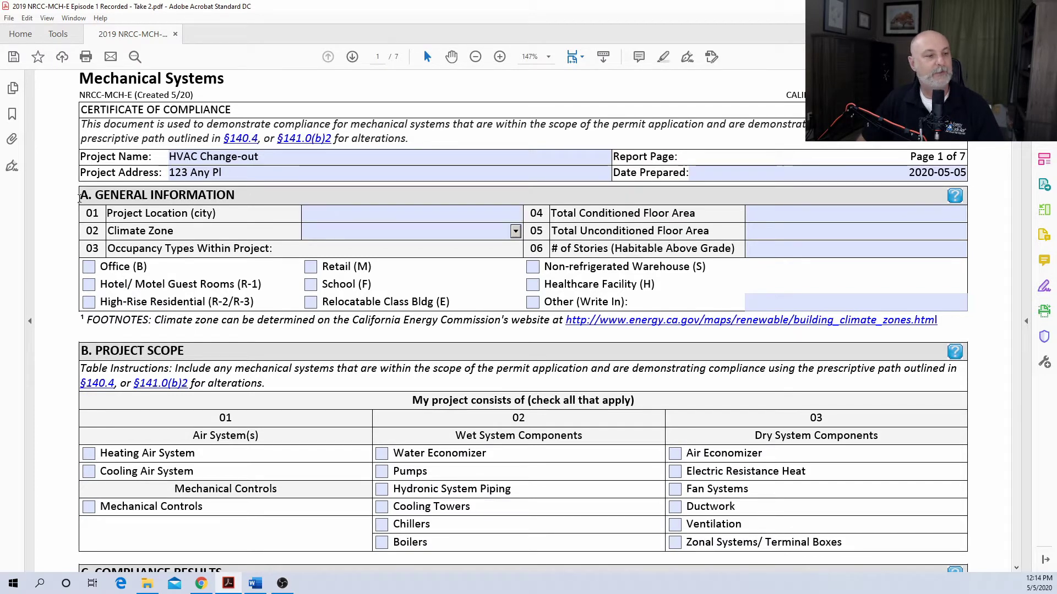
Step: In the General Information table, enter San Jose as the project location and choose climate zone 4
{"action": "left_click_drag", "start_coordinate": [79, 199], "coordinate": [236, 197]}
{"action": "left_click", "coordinate": [236, 196]}
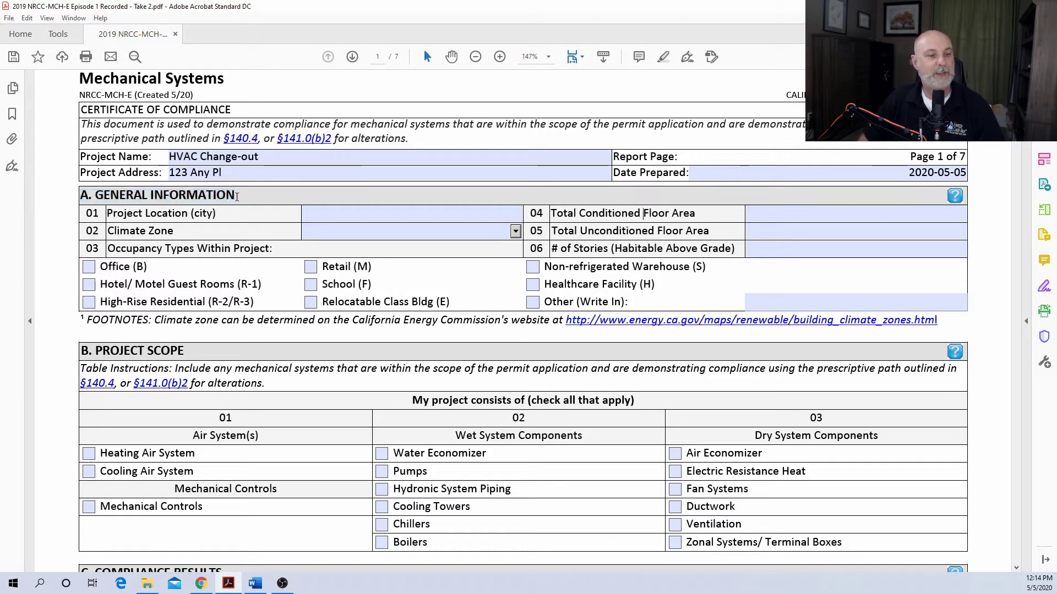
{"action": "left_click", "coordinate": [336, 216]}
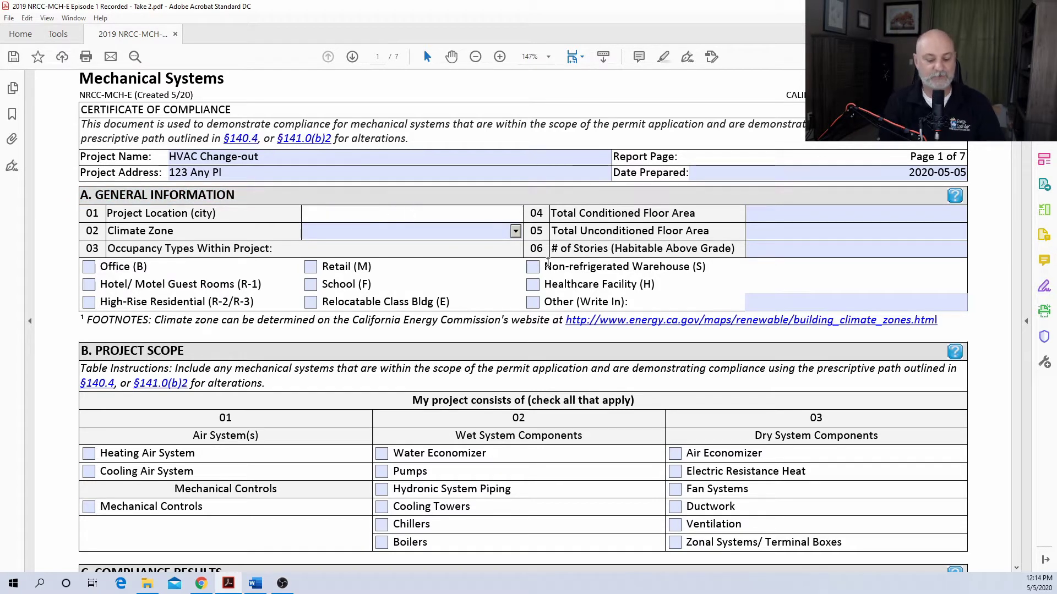
{"action": "type", "text": "San Jose"}
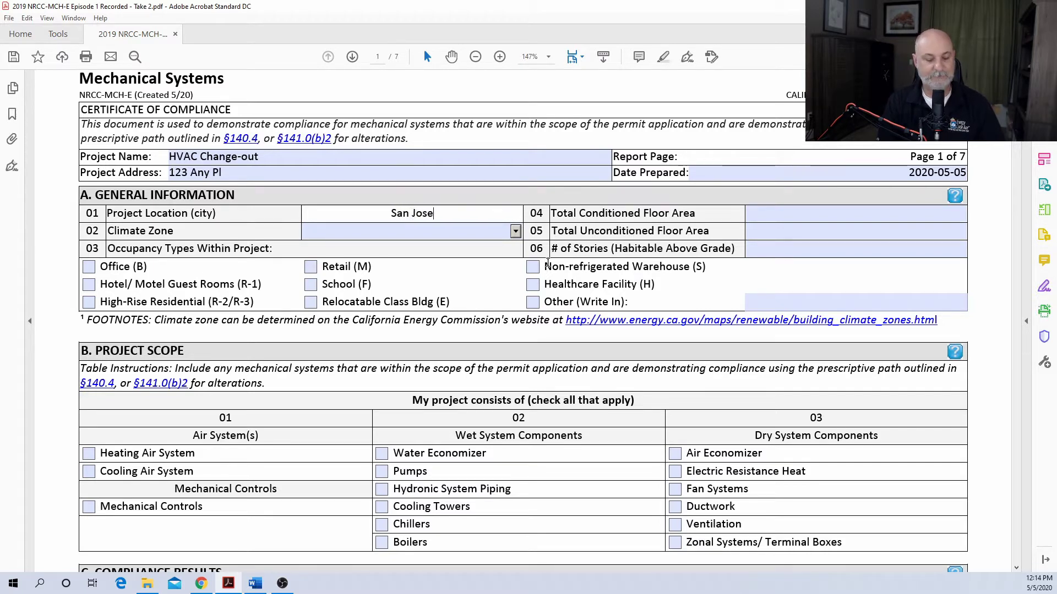
{"action": "left_click", "coordinate": [516, 233]}
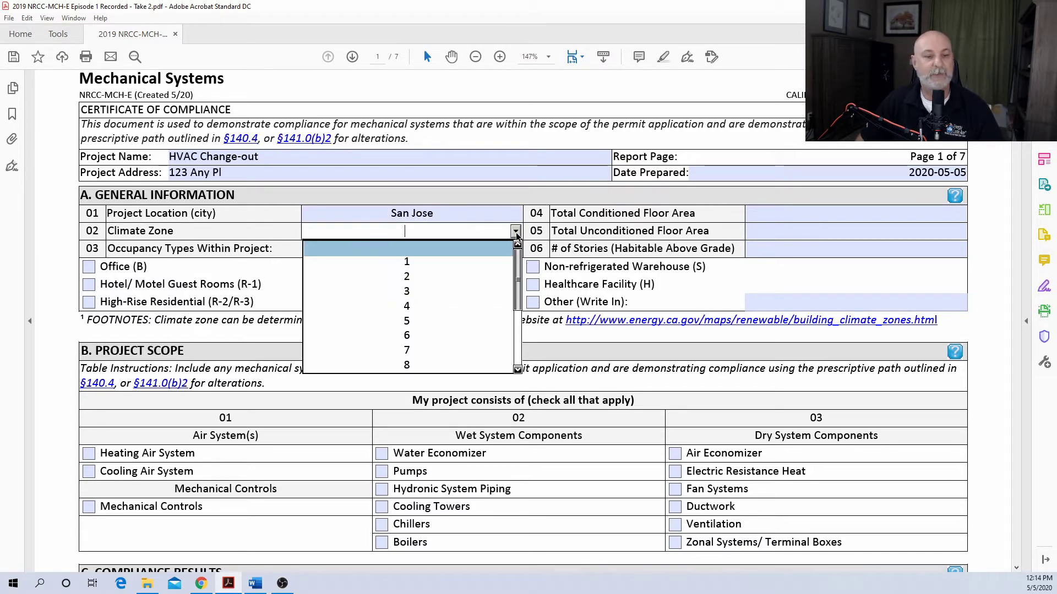
{"action": "left_click", "coordinate": [440, 308]}
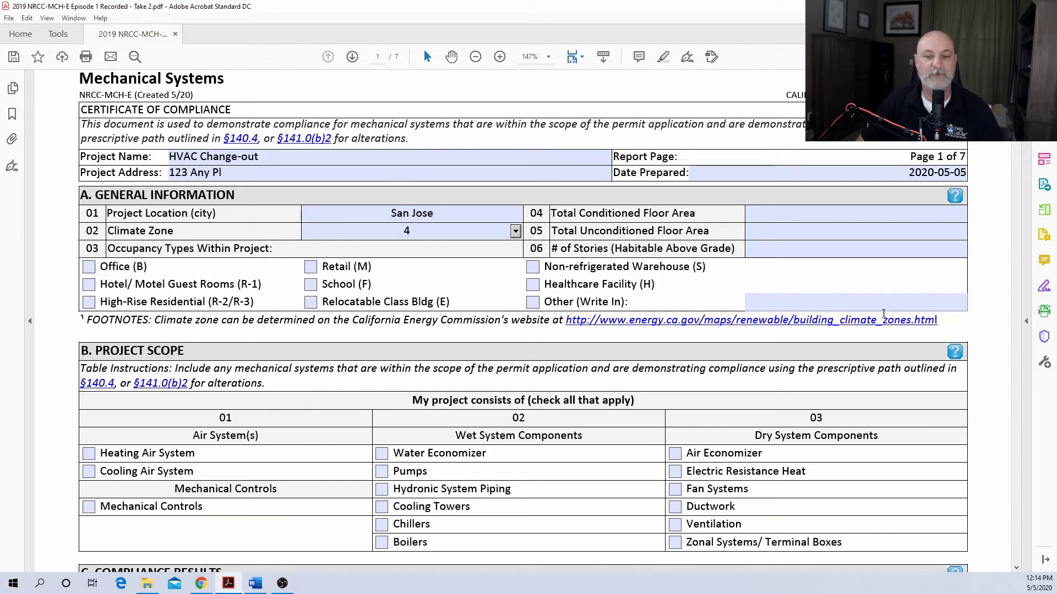
Step: Enter 1,500 conditioned floor area, 0 unconditioned floor area and 1 story, and mark the occupancy type as Retail (M)
{"action": "left_click", "coordinate": [885, 213]}
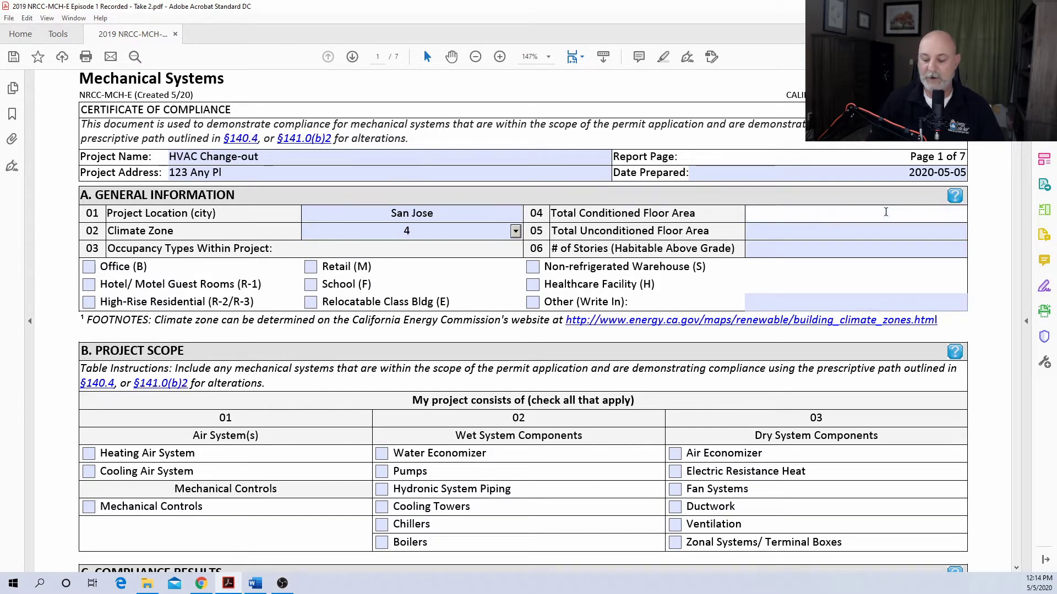
{"action": "type", "text": "1500"}
{"action": "left_click", "coordinate": [849, 226]}
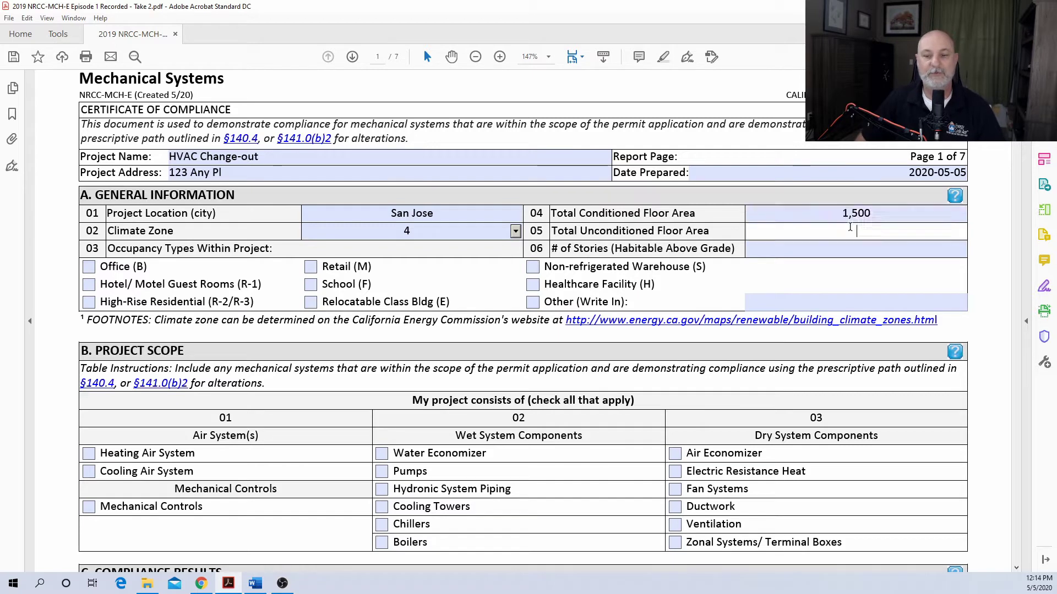
{"action": "type", "text": "0"}
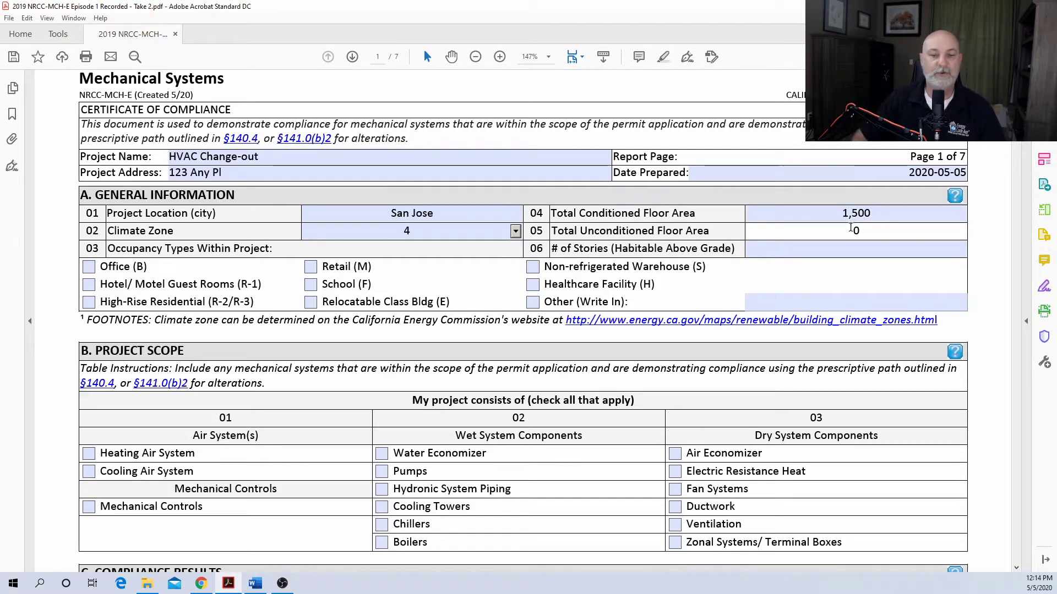
{"action": "left_click", "coordinate": [858, 249]}
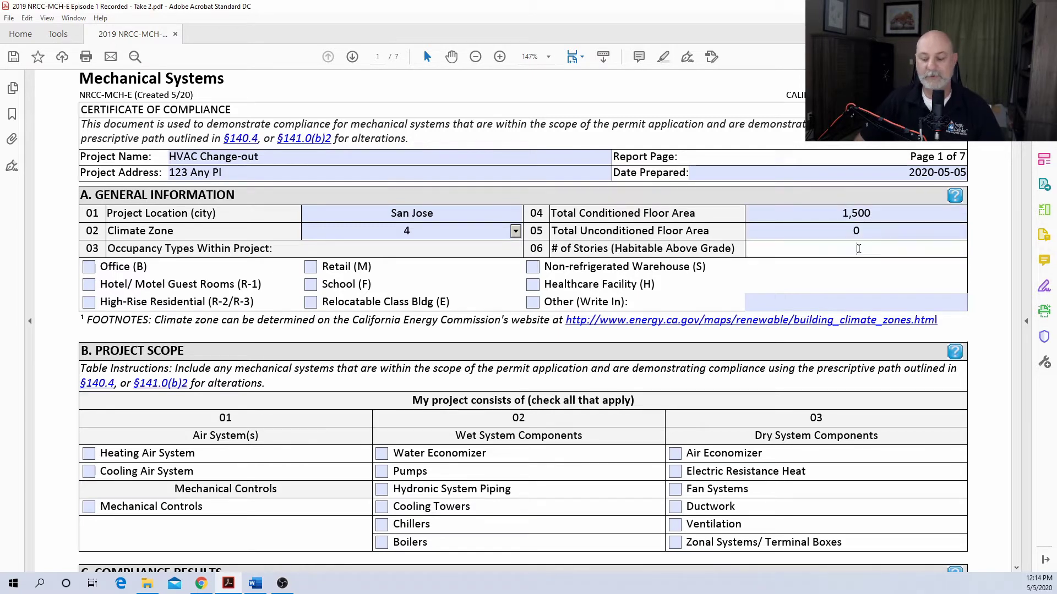
{"action": "type", "text": "1"}
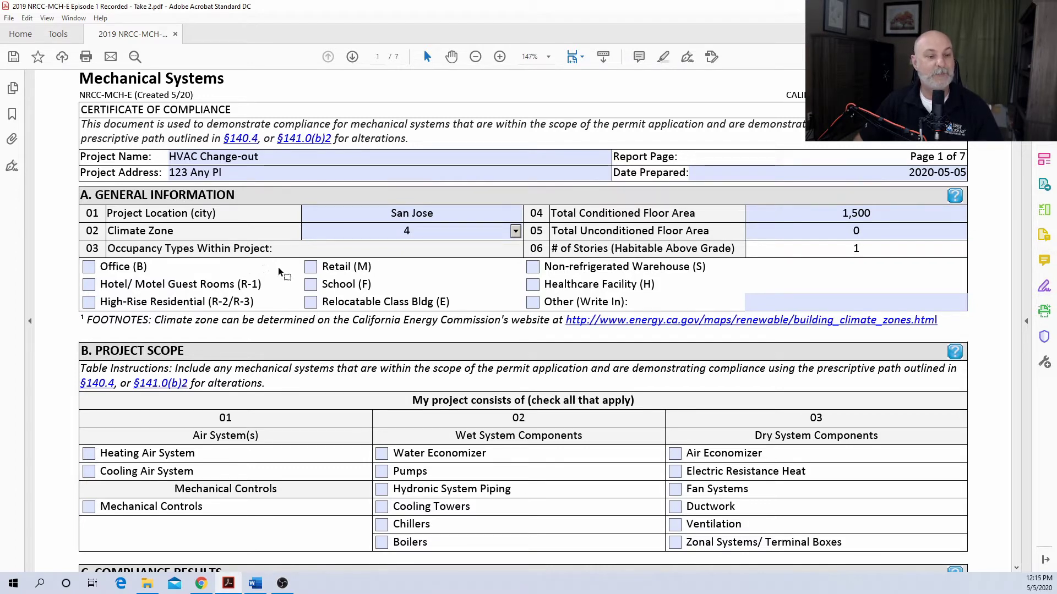
{"action": "left_click", "coordinate": [311, 268]}
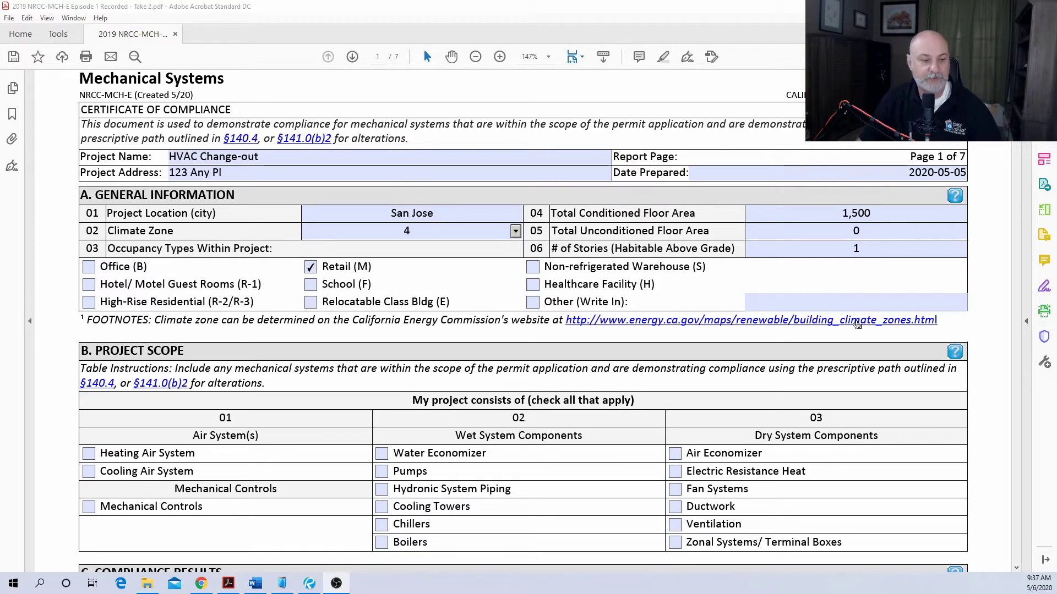
{"action": "scroll", "coordinate": [474, 241], "scroll_direction": "down", "scroll_amount": 3}
{"action": "scroll", "coordinate": [474, 240], "scroll_direction": "down", "scroll_amount": 2}
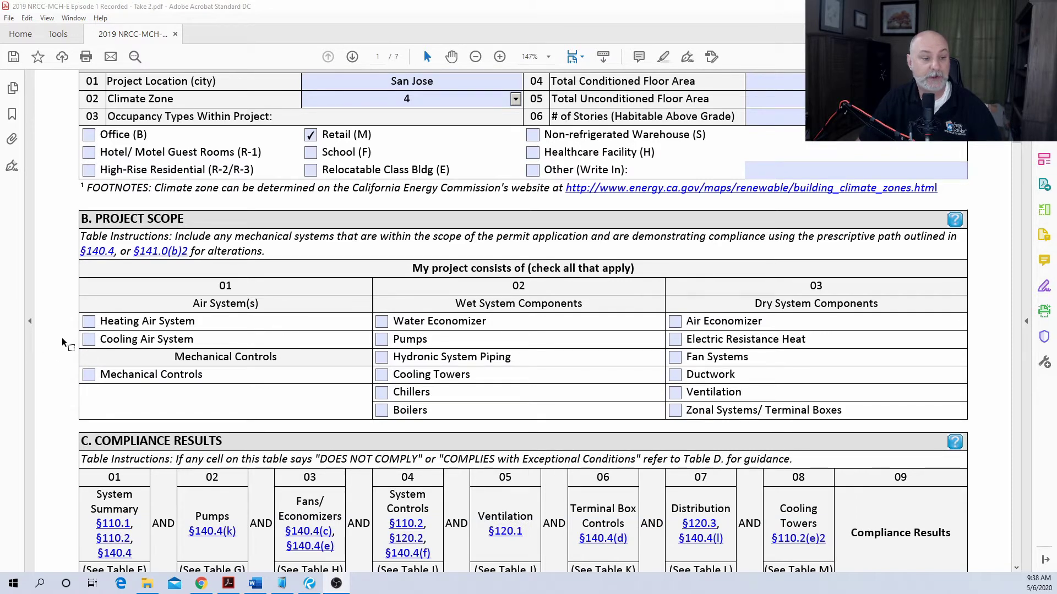
{"action": "left_click", "coordinate": [88, 323]}
{"action": "left_click", "coordinate": [89, 342]}
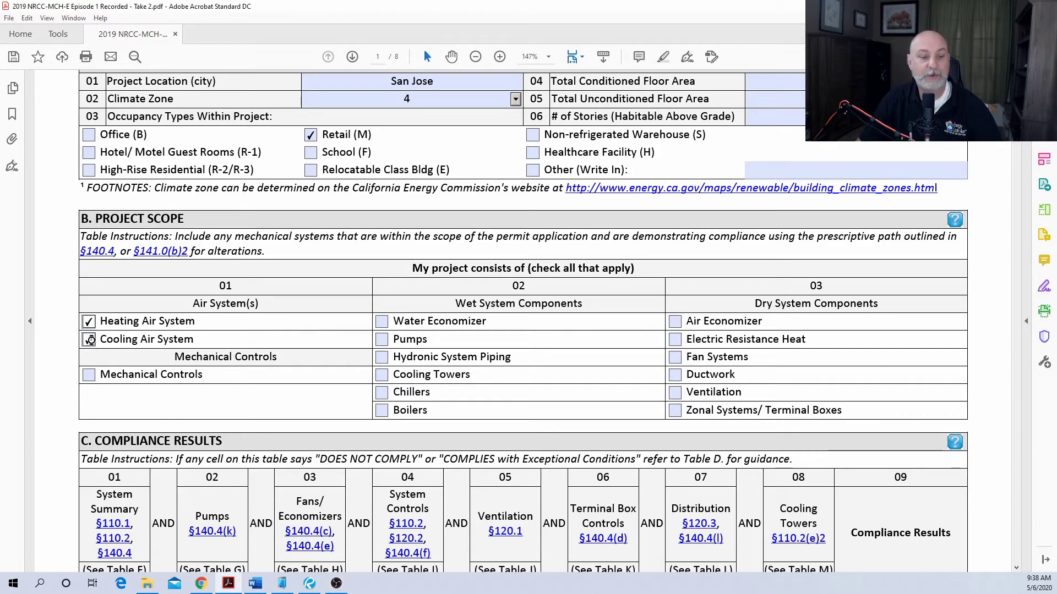
{"action": "left_click", "coordinate": [88, 377]}
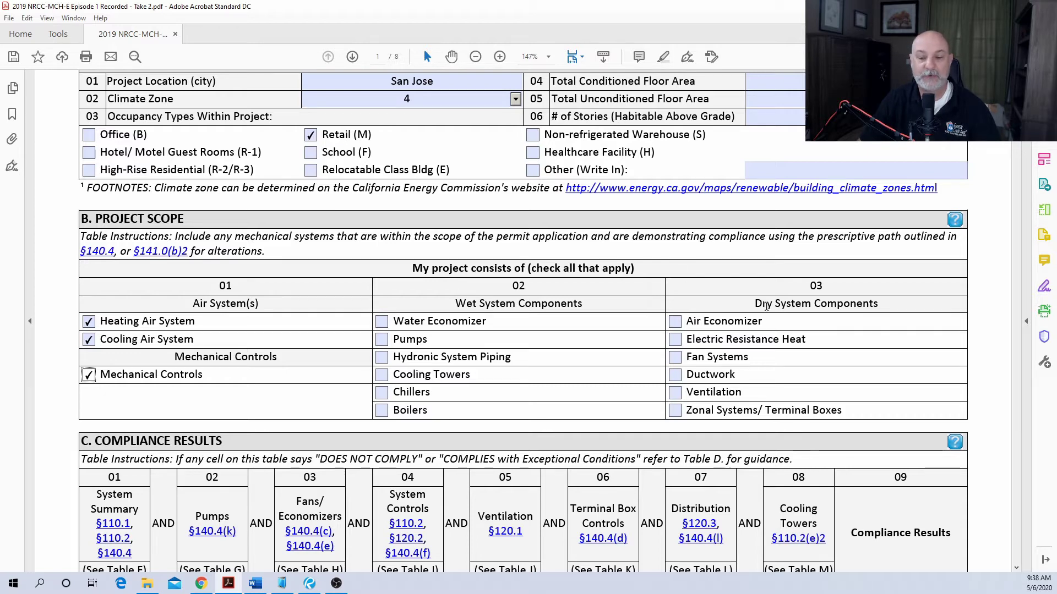
{"action": "left_click", "coordinate": [674, 323]}
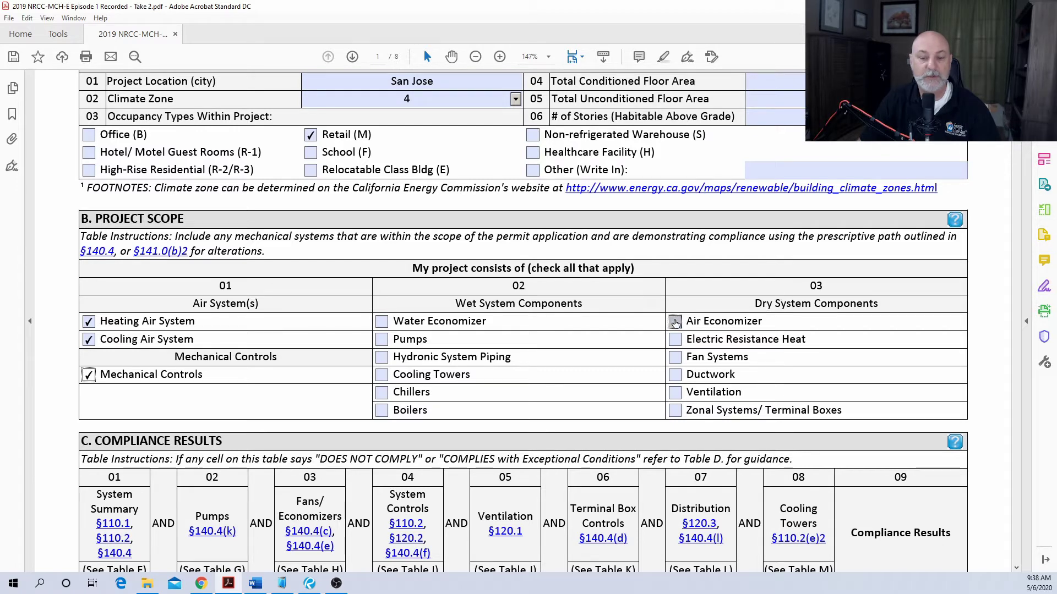
{"action": "left_click", "coordinate": [675, 358]}
{"action": "left_click", "coordinate": [674, 375]}
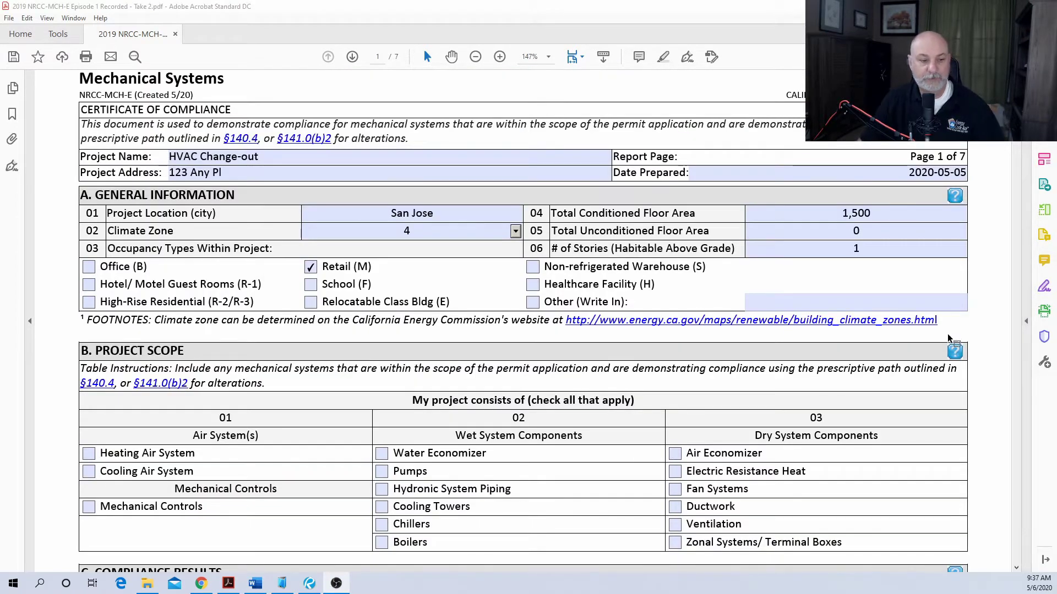
Step: In the Project Scope table, mark Heating Air System, Cooling Air System and Mechanical Controls as included
{"action": "scroll", "coordinate": [474, 239], "scroll_direction": "down", "scroll_amount": 3}
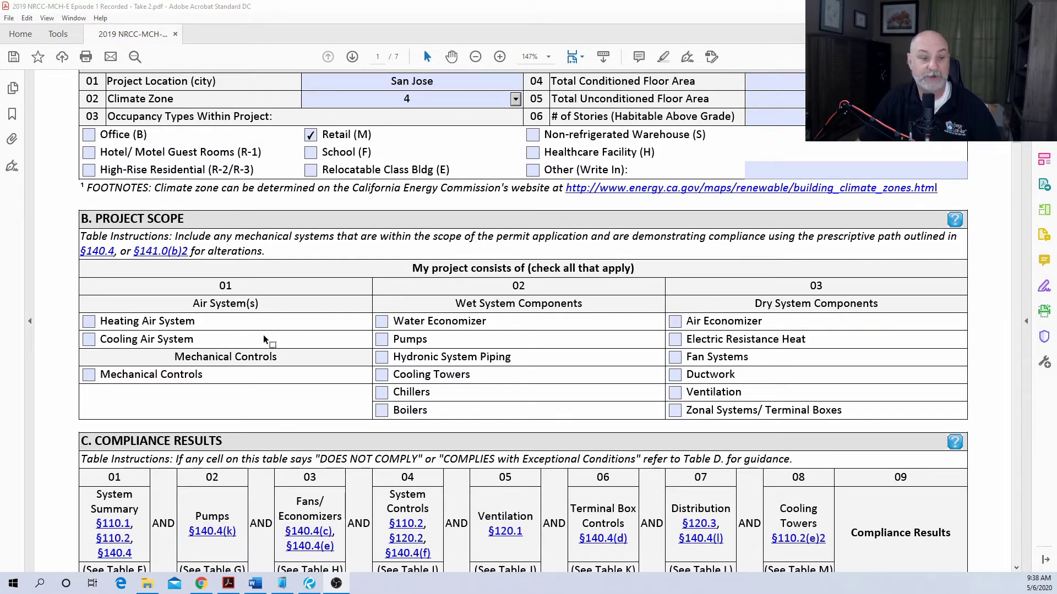
{"action": "left_click", "coordinate": [89, 323]}
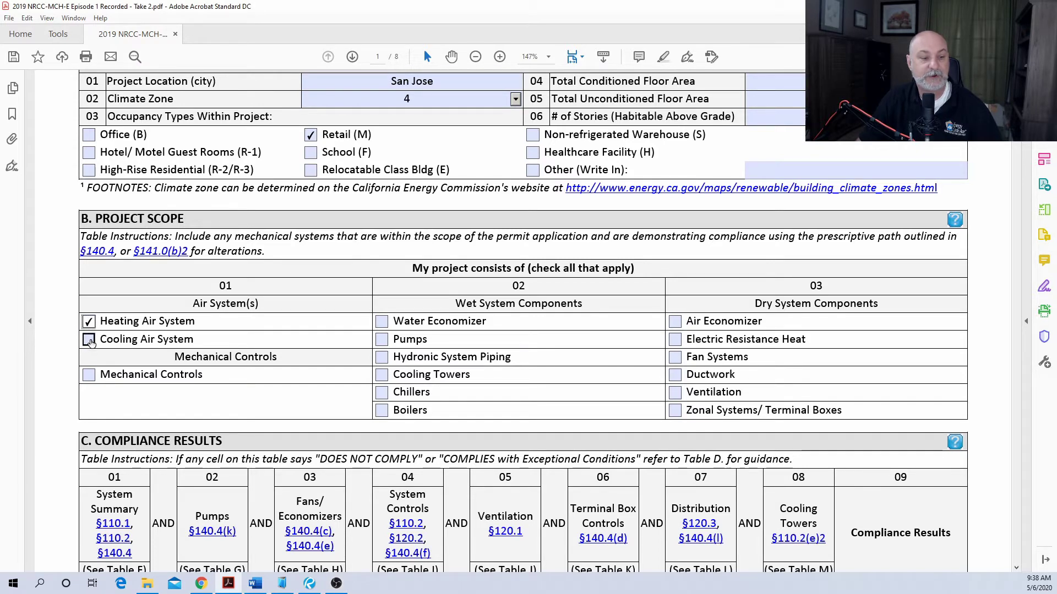
{"action": "left_click", "coordinate": [89, 340]}
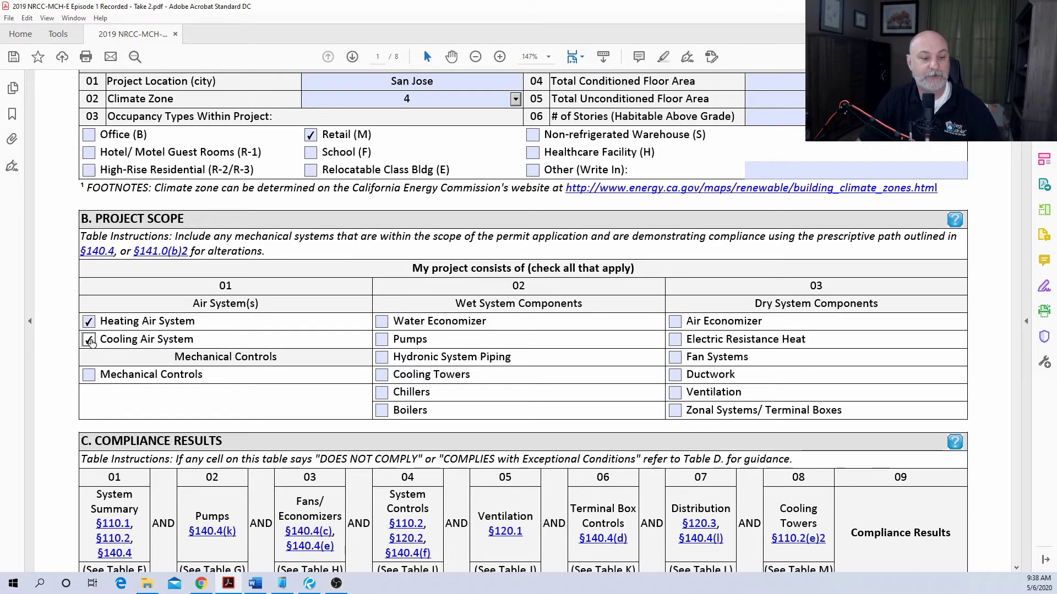
{"action": "left_click", "coordinate": [90, 376]}
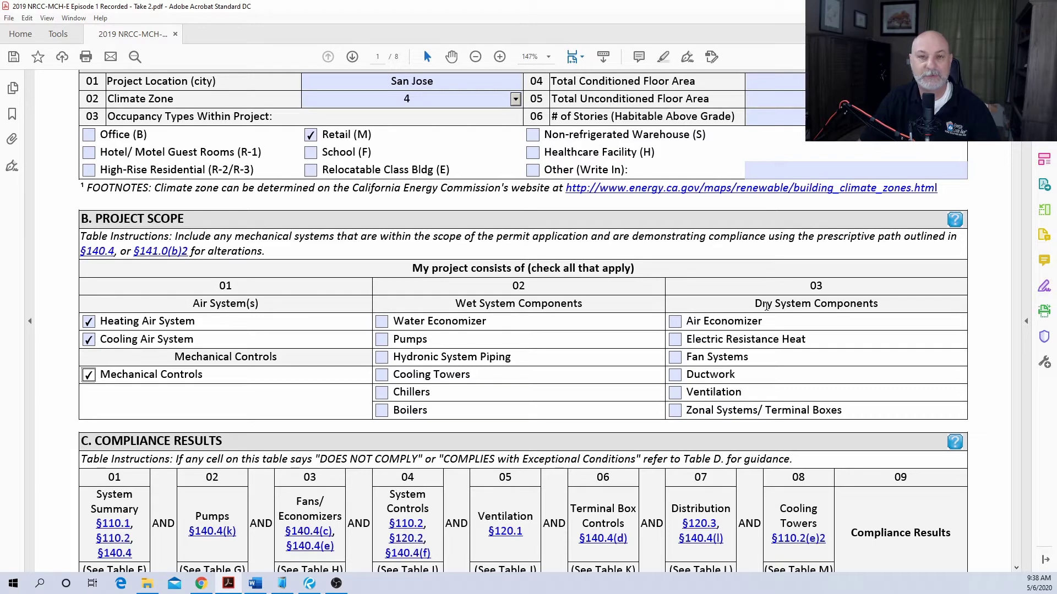
Step: Mark Air Economizer, Fan Systems, Ductwork and Ventilation as the project's dry system components
{"action": "left_click", "coordinate": [674, 322]}
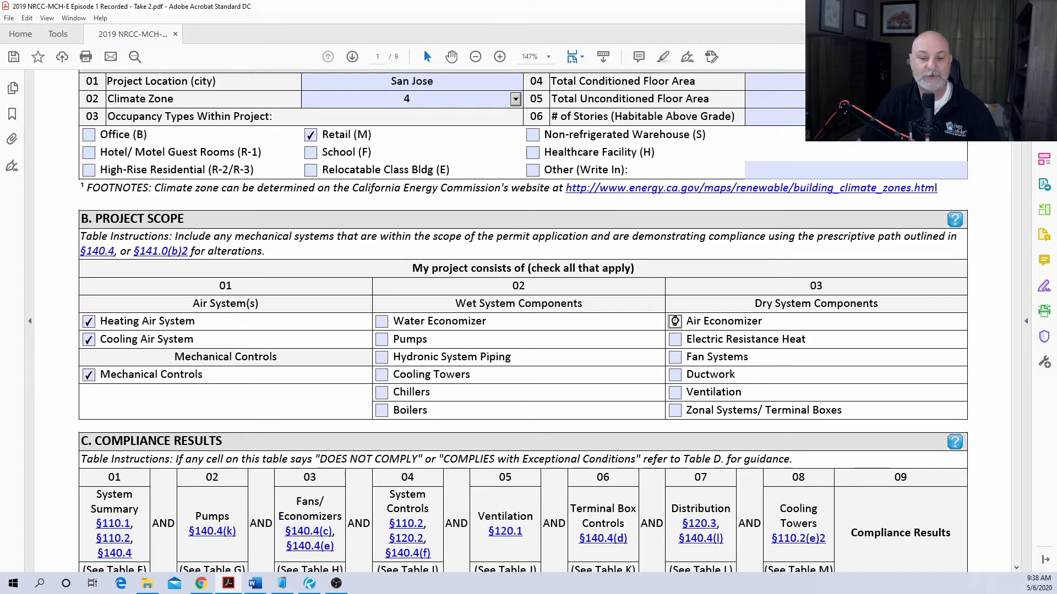
{"action": "left_click", "coordinate": [675, 358]}
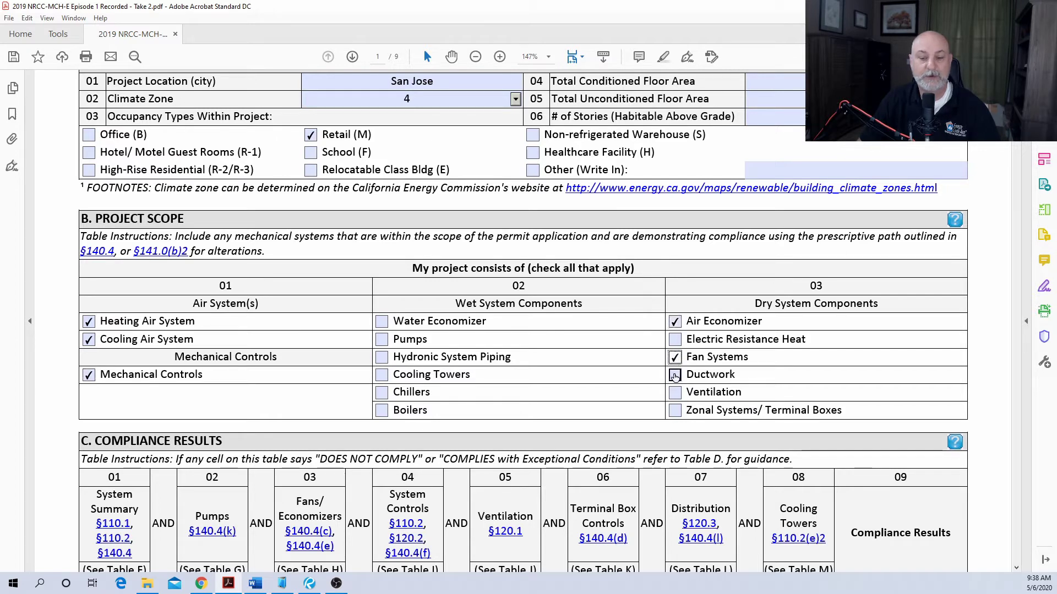
{"action": "left_click", "coordinate": [674, 375]}
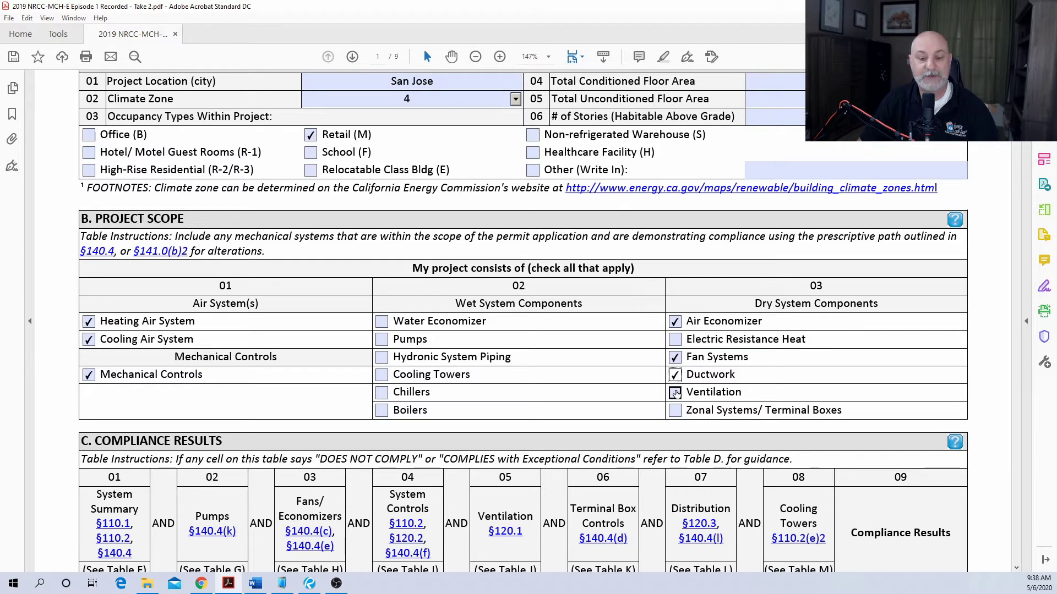
{"action": "left_click", "coordinate": [676, 393]}
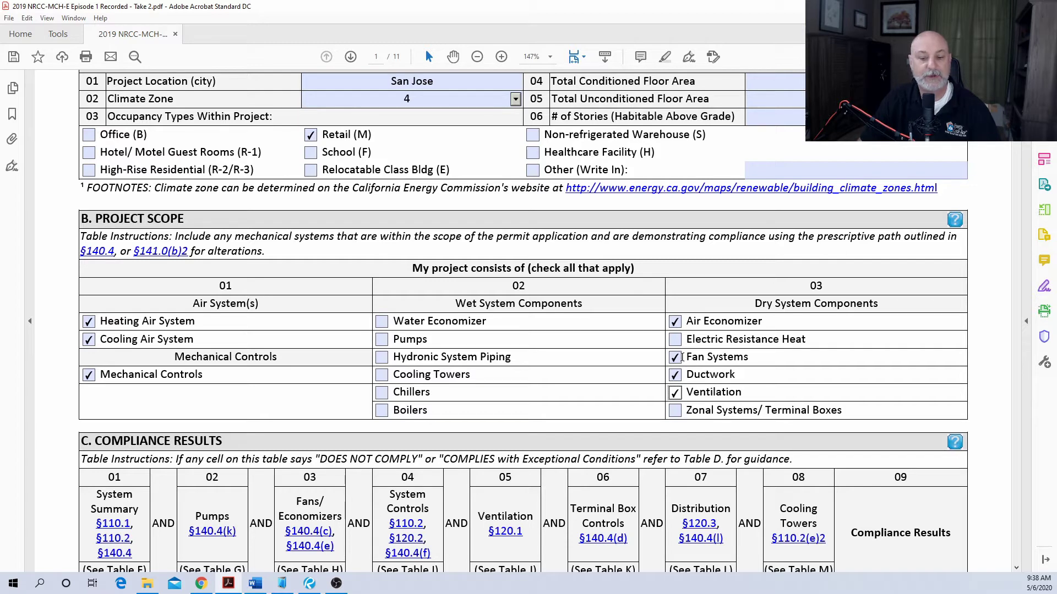
Step: Enter RTU1 as the name or item tag in the Dry System Equipment Sizing row of Table F
{"action": "scroll", "coordinate": [683, 357], "scroll_direction": "down", "scroll_amount": 5}
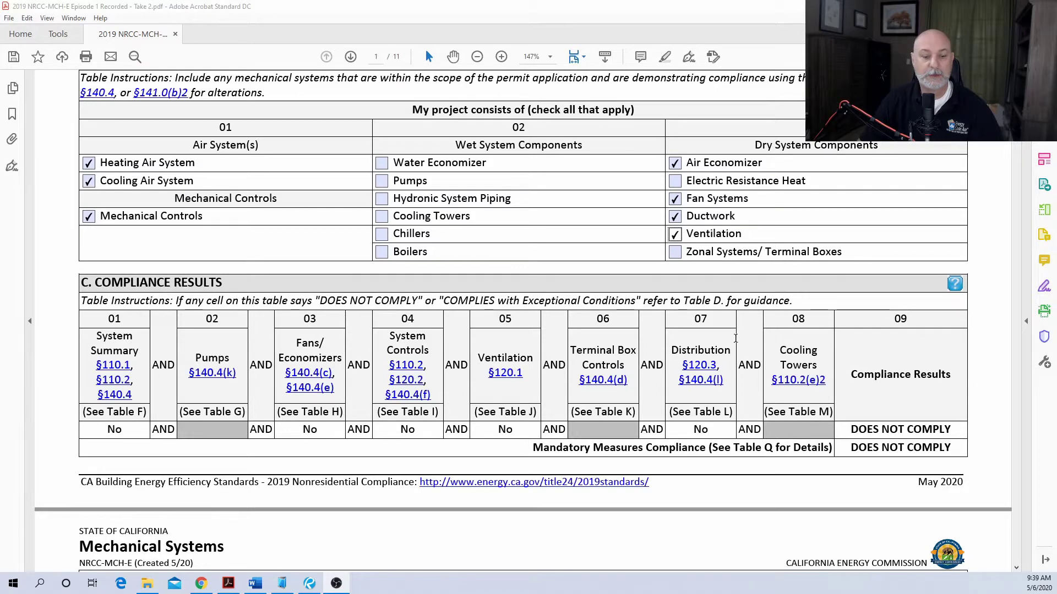
{"action": "scroll", "coordinate": [727, 330], "scroll_direction": "down", "scroll_amount": 10}
{"action": "scroll", "coordinate": [711, 298], "scroll_direction": "down", "scroll_amount": 12}
{"action": "scroll", "coordinate": [689, 276], "scroll_direction": "down", "scroll_amount": 1}
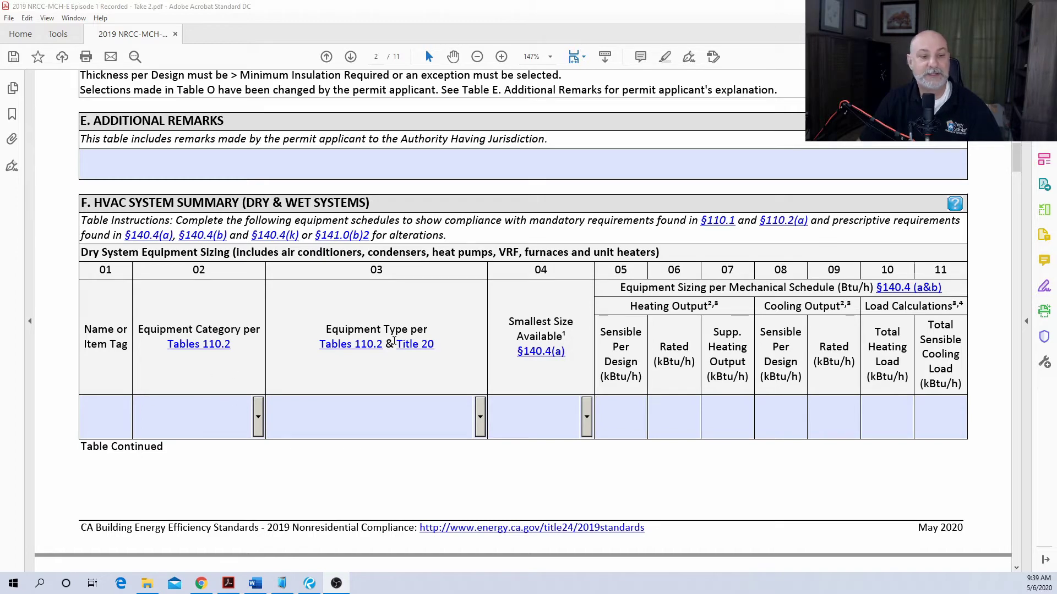
{"action": "left_click", "coordinate": [108, 416]}
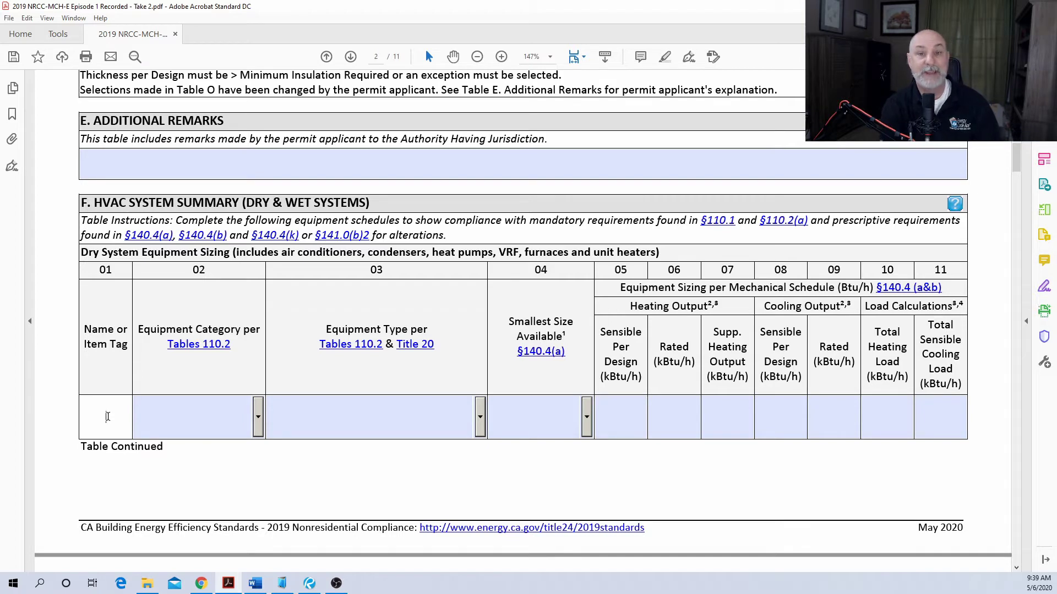
{"action": "type", "text": "R"}
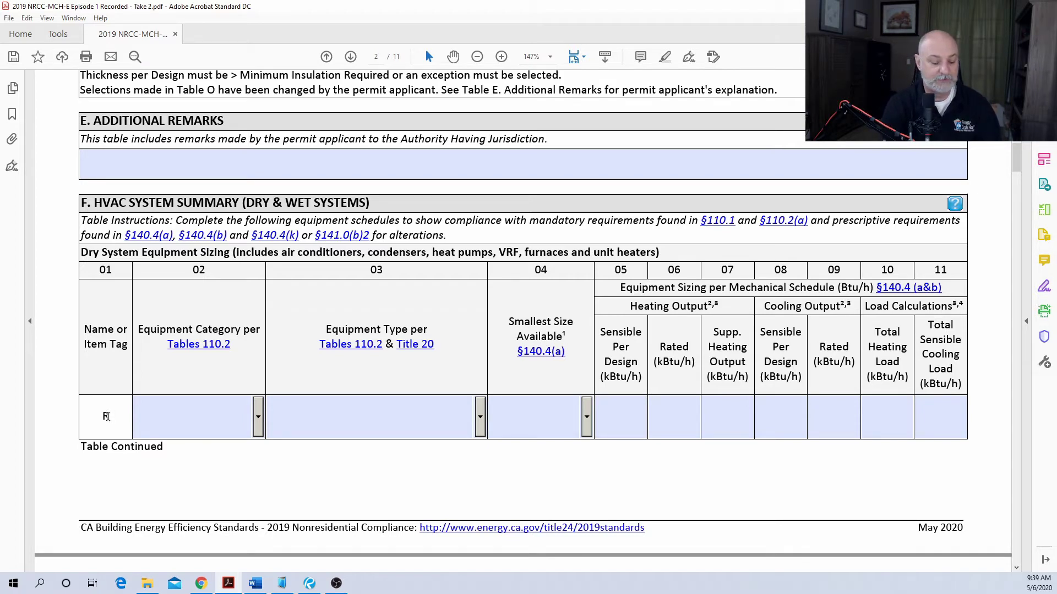
{"action": "type", "text": "TU1"}
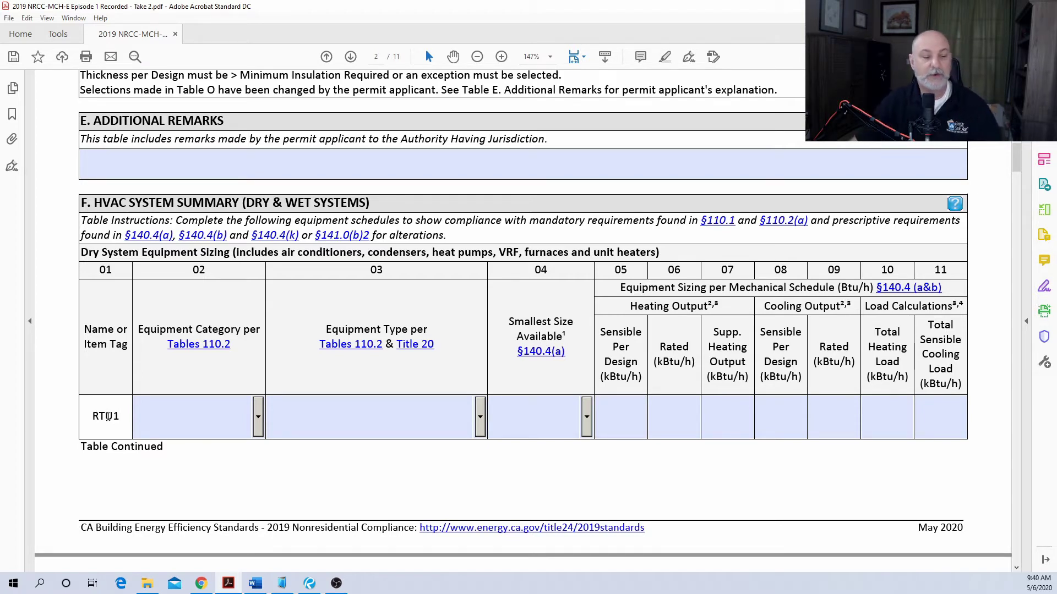
Step: Set the RTU1 equipment category to Furnace + AC in the Dry System Equipment Sizing table
{"action": "left_click", "coordinate": [191, 408]}
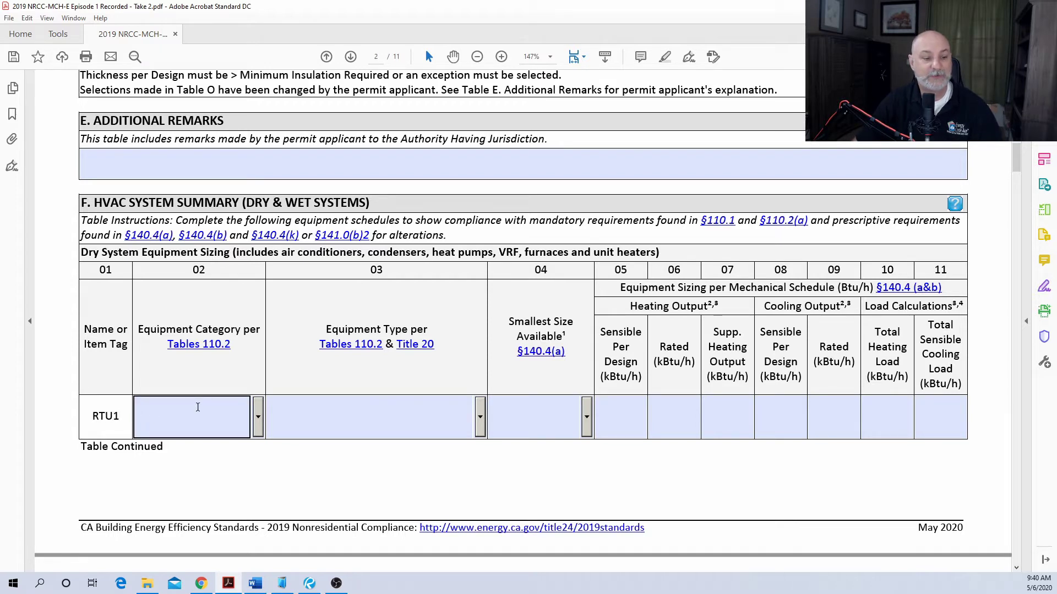
{"action": "left_click", "coordinate": [258, 420]}
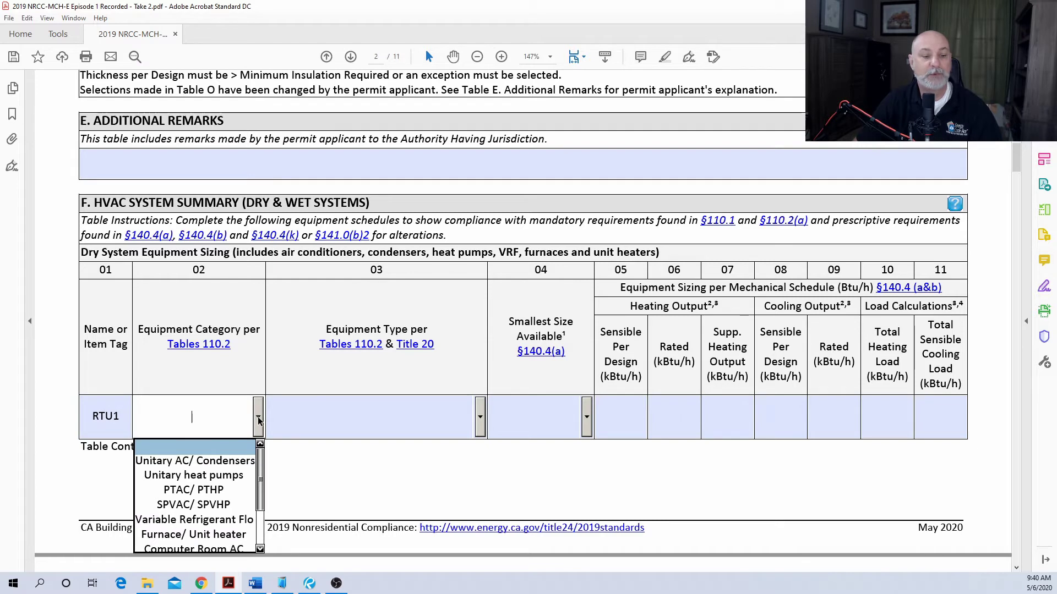
{"action": "scroll", "coordinate": [261, 474], "scroll_direction": "down", "scroll_amount": 1}
{"action": "left_click_drag", "start_coordinate": [261, 474], "coordinate": [259, 488]}
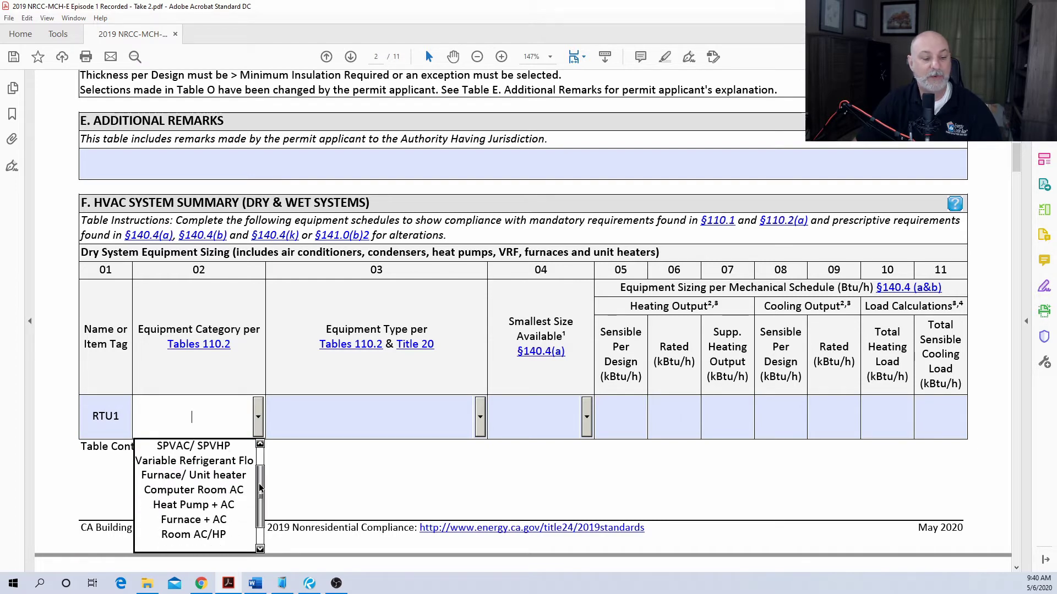
{"action": "left_click", "coordinate": [196, 521]}
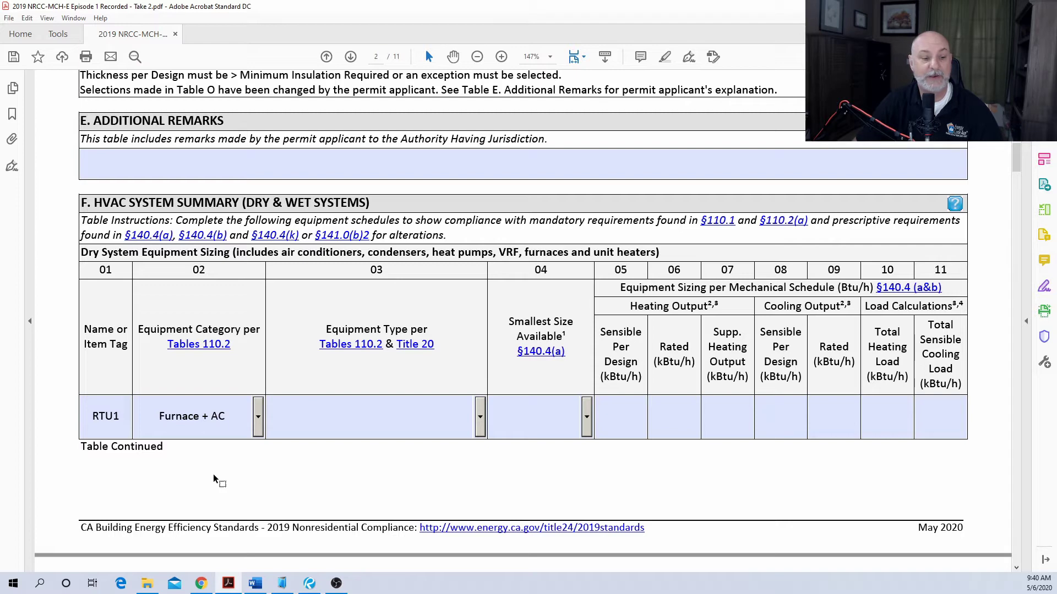
Step: Set RTU1's equipment type to AC, air cooled, single pkg + warm-air central furnace, gas-fired, and Smallest Size Available to NA: Altered per §141.0(b)2E
{"action": "left_click", "coordinate": [278, 436]}
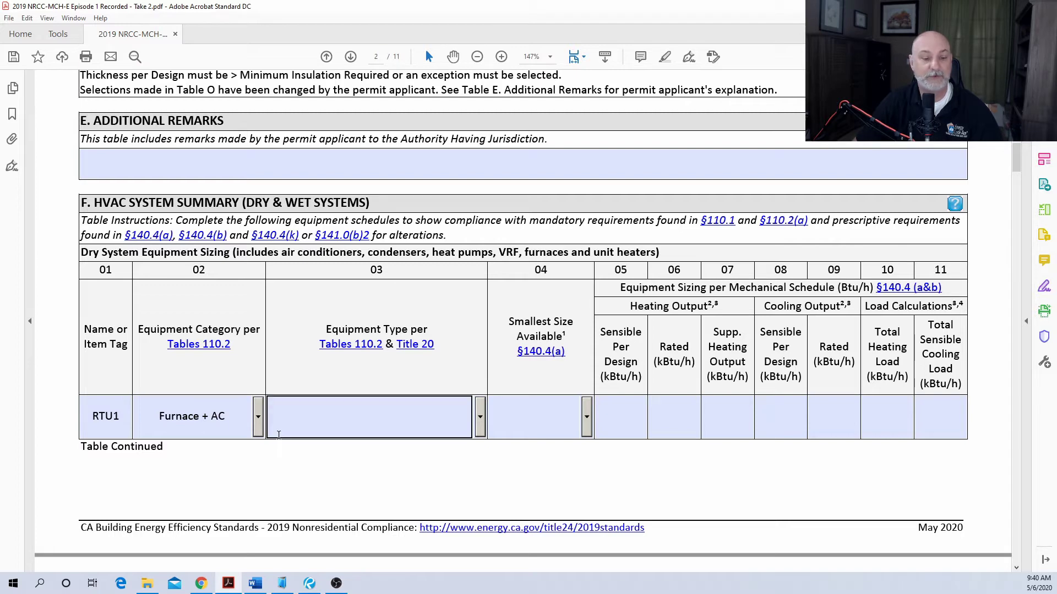
{"action": "left_click", "coordinate": [480, 418]}
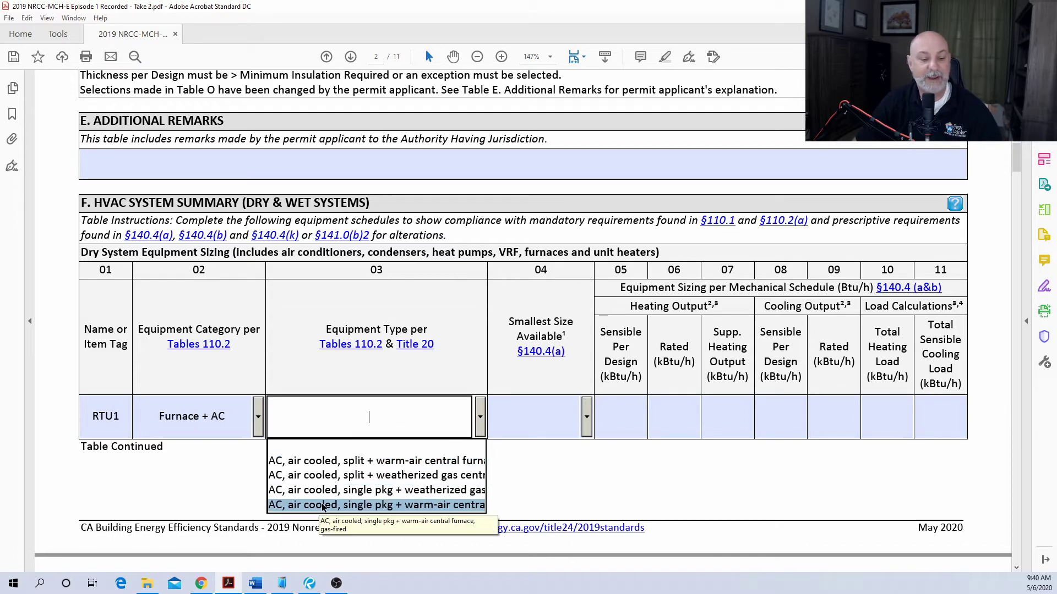
{"action": "left_click", "coordinate": [369, 505]}
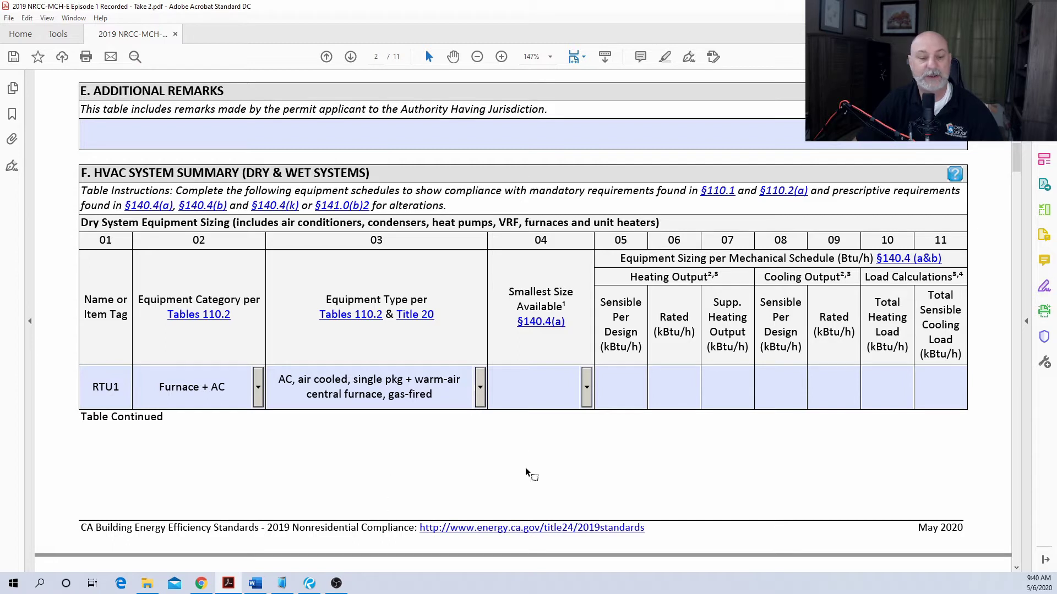
{"action": "left_click", "coordinate": [587, 393]}
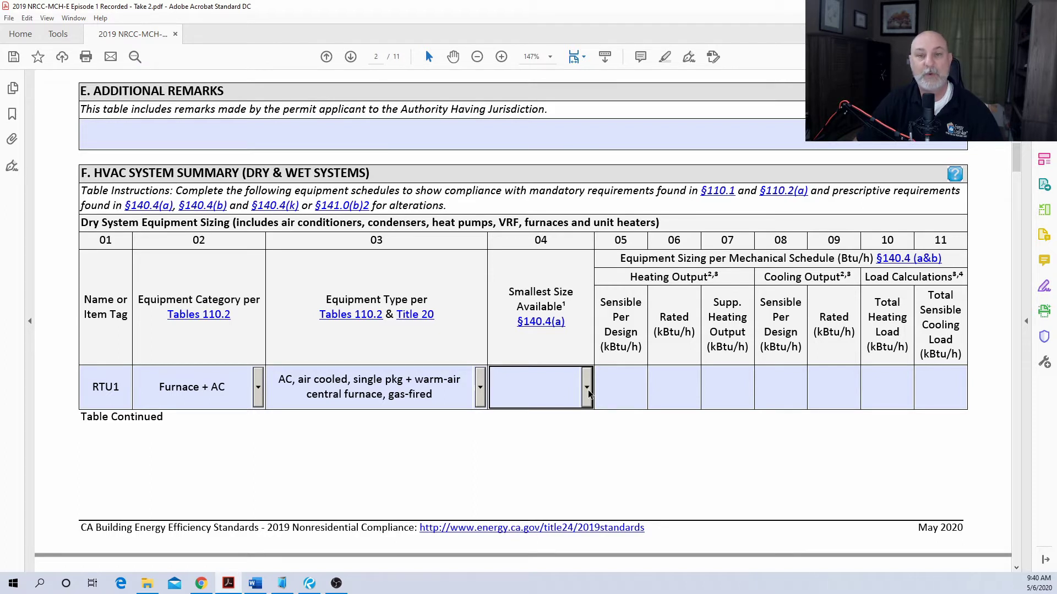
{"action": "left_click", "coordinate": [588, 389]}
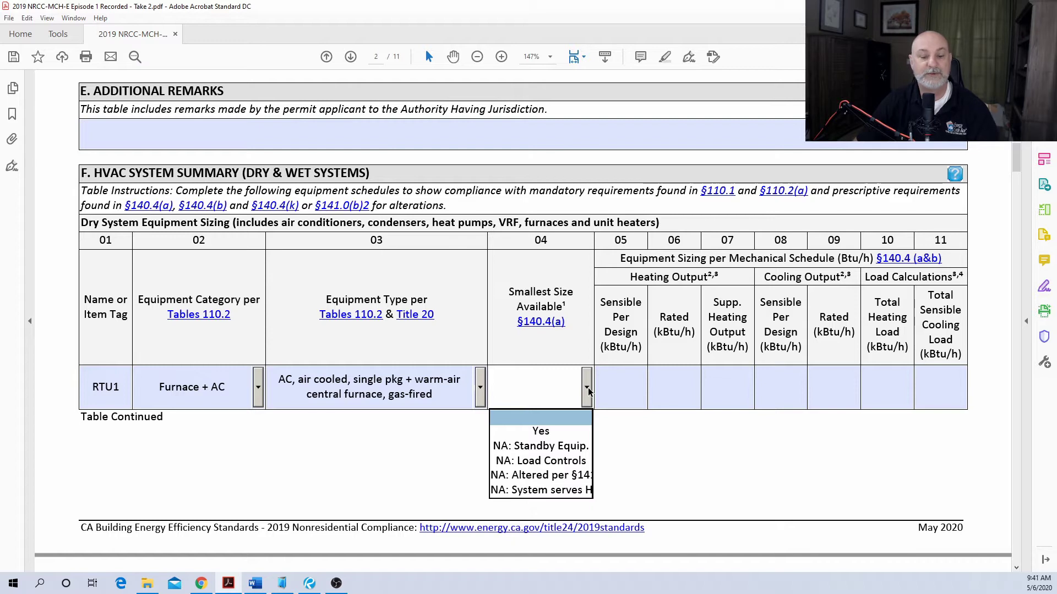
{"action": "left_click", "coordinate": [549, 477]}
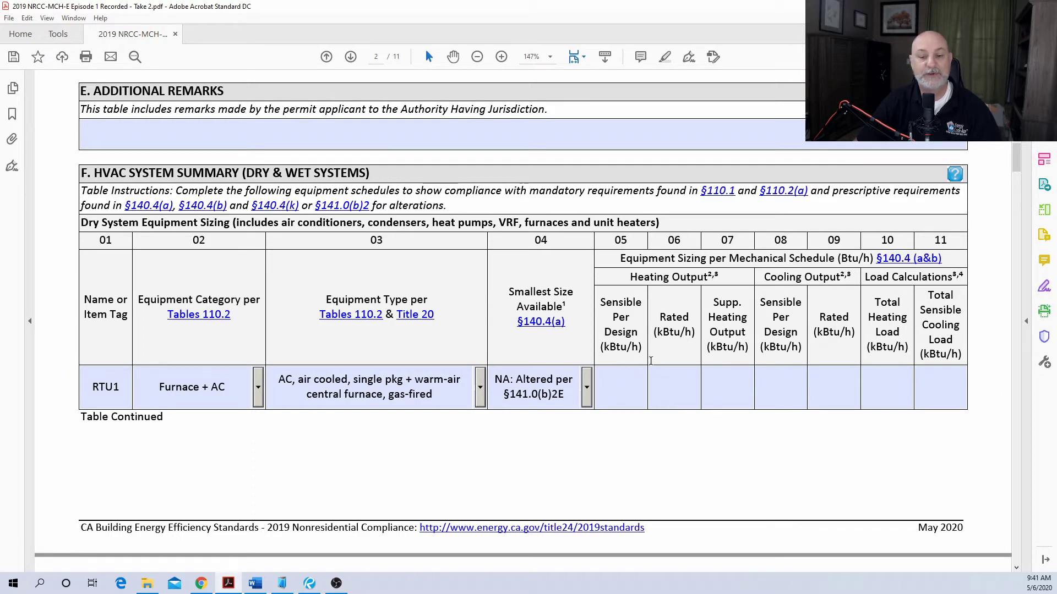
Step: Enter RTU1's heating outputs: 22.4 sensible per design, 54.5 rated and 0 supplementary kBtu/h
{"action": "left_click", "coordinate": [624, 388]}
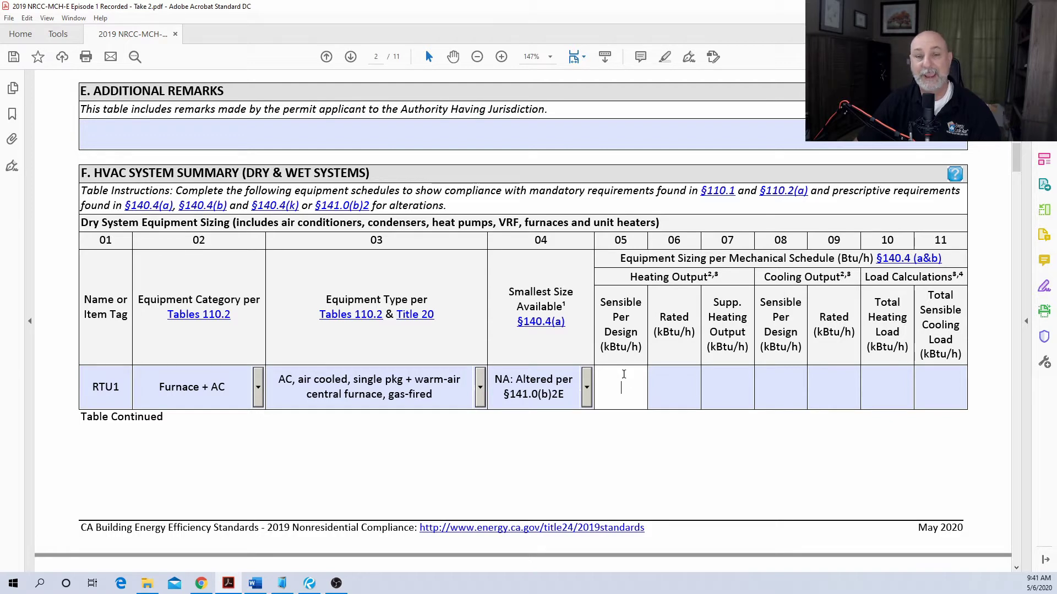
{"action": "type", "text": "22.4"}
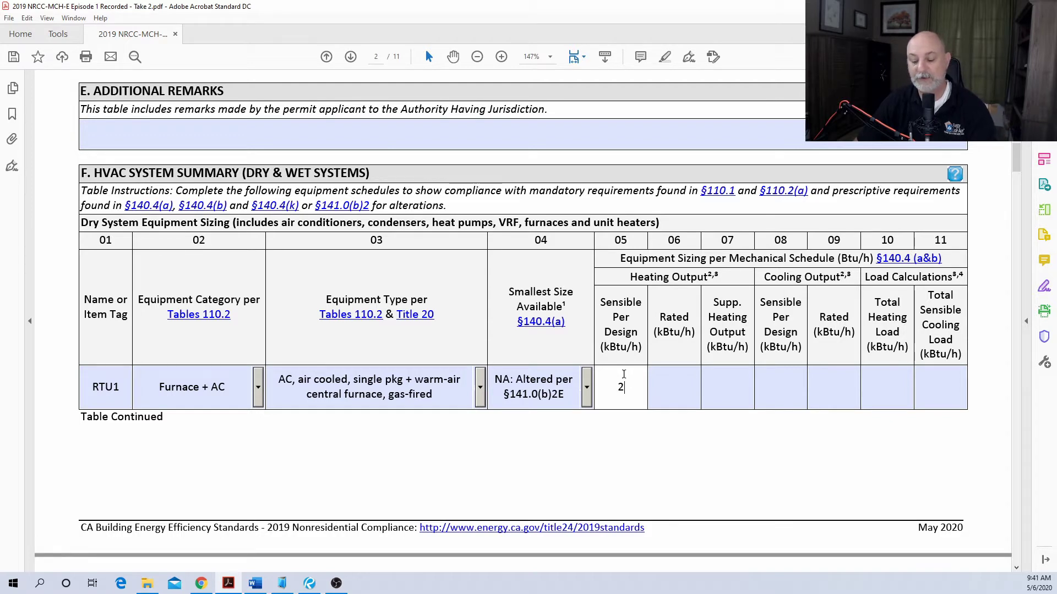
{"action": "left_click", "coordinate": [681, 375]}
{"action": "left_click", "coordinate": [873, 378]}
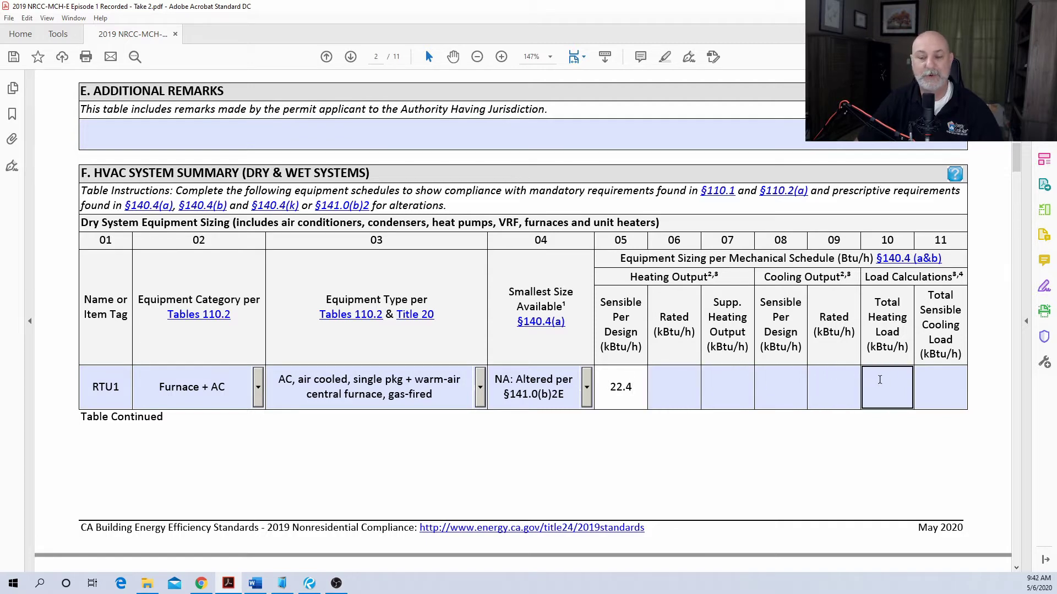
{"action": "left_click", "coordinate": [661, 387]}
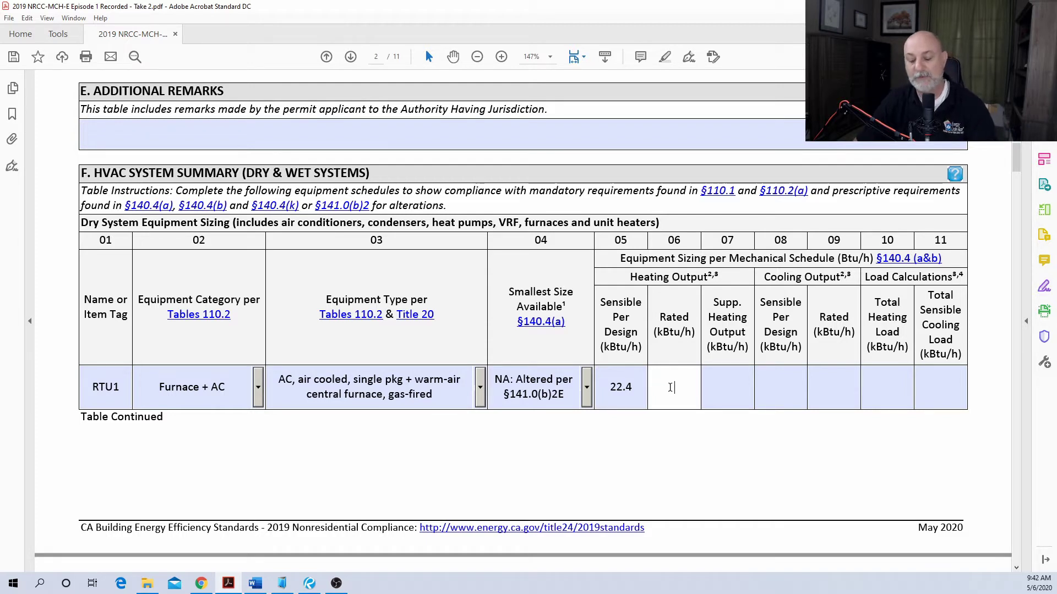
{"action": "type", "text": "54.5"}
{"action": "left_click", "coordinate": [705, 390]}
{"action": "left_click", "coordinate": [714, 389]}
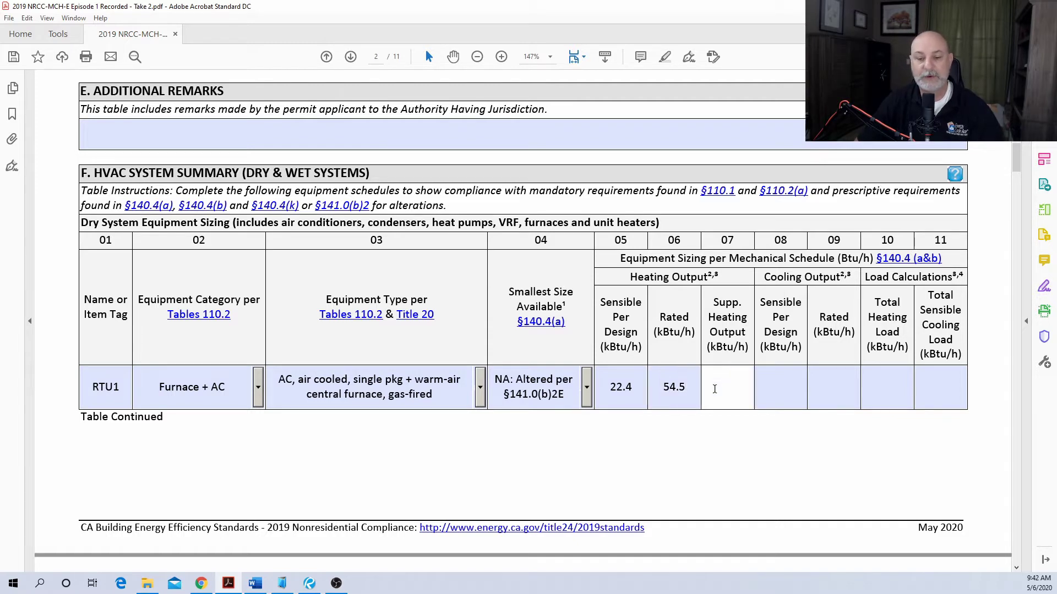
{"action": "type", "text": "0"}
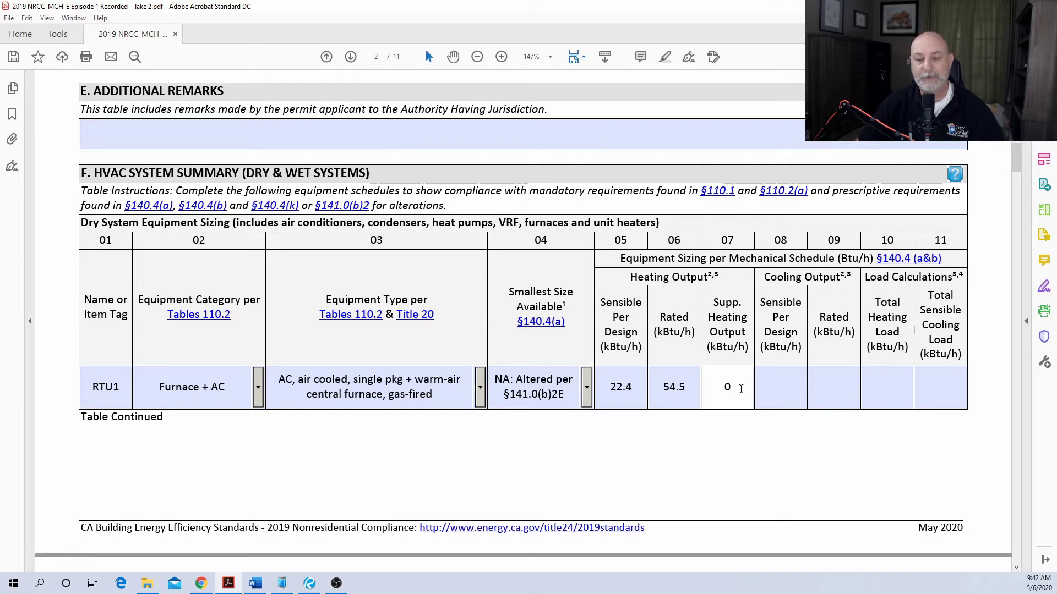
Step: Enter RTU1's cooling outputs: 42.6 sensible per design and 58.5 rated kBtu/h
{"action": "left_click", "coordinate": [771, 386]}
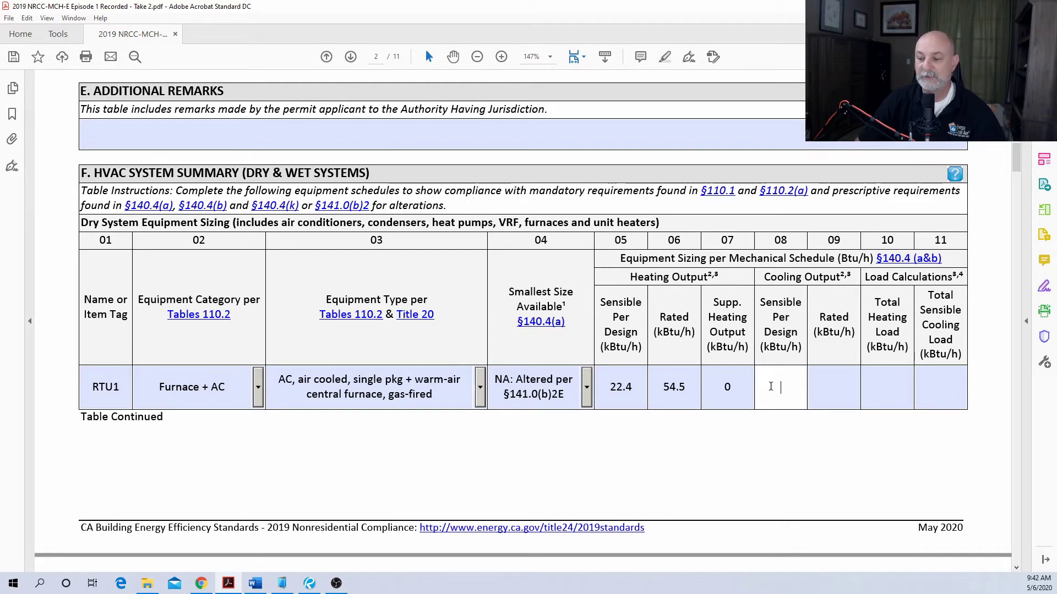
{"action": "type", "text": "42.6"}
{"action": "left_click", "coordinate": [833, 389]}
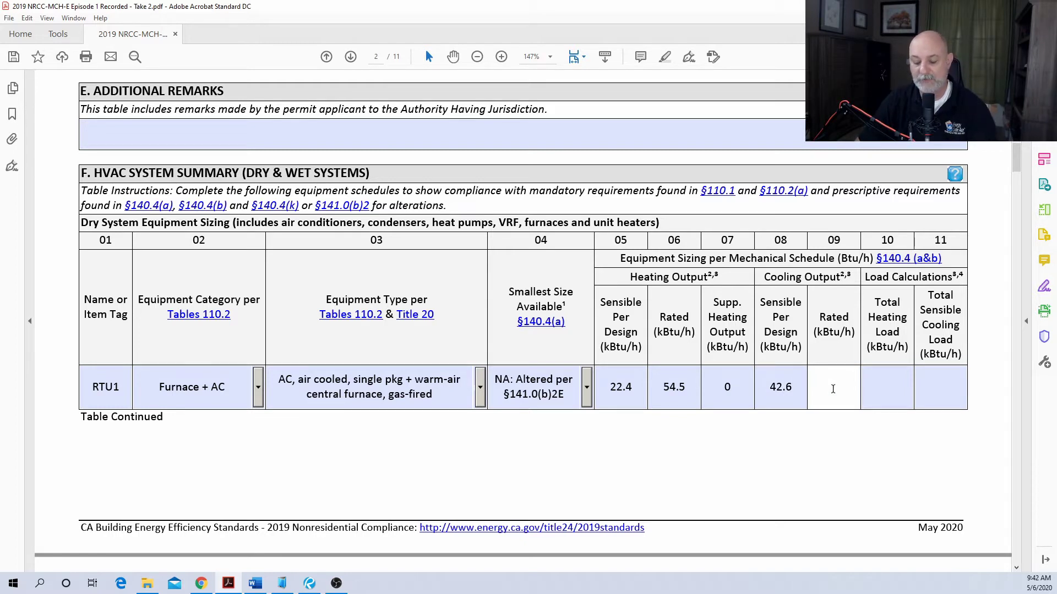
{"action": "type", "text": "58"}
{"action": "type", "text": ".5"}
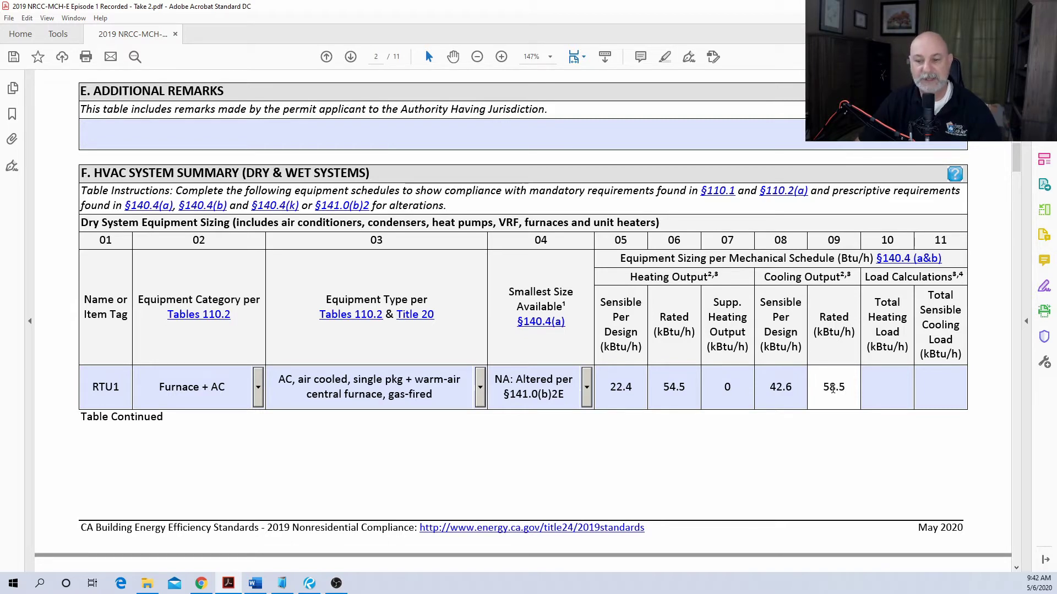
Step: Enter RTU1's load calculations: 22.4 kBtu/h total heating load and 48.6 kBtu/h total sensible cooling load
{"action": "left_click", "coordinate": [892, 392]}
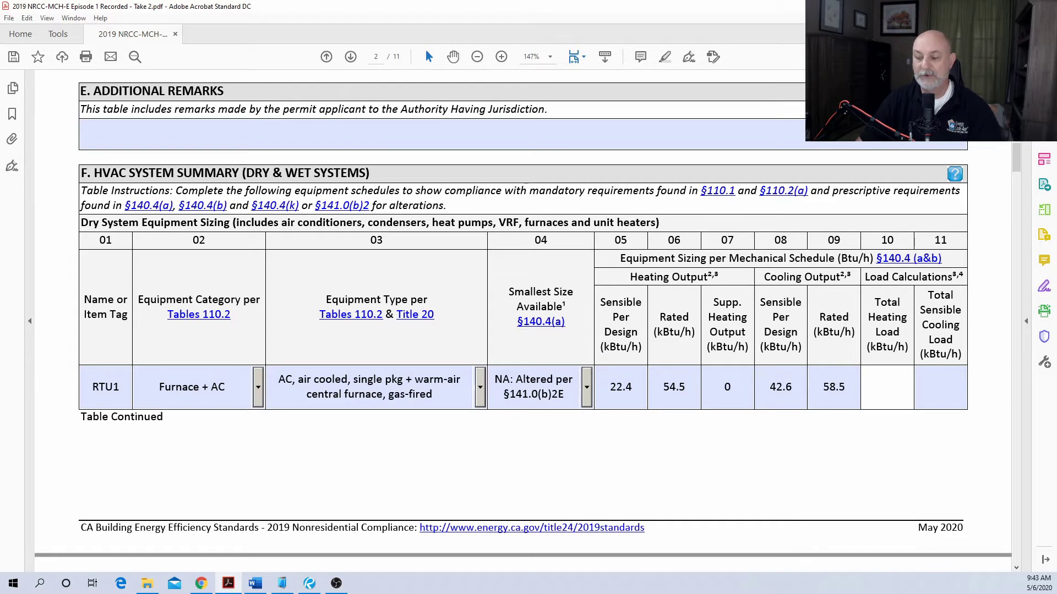
{"action": "type", "text": "22.5"}
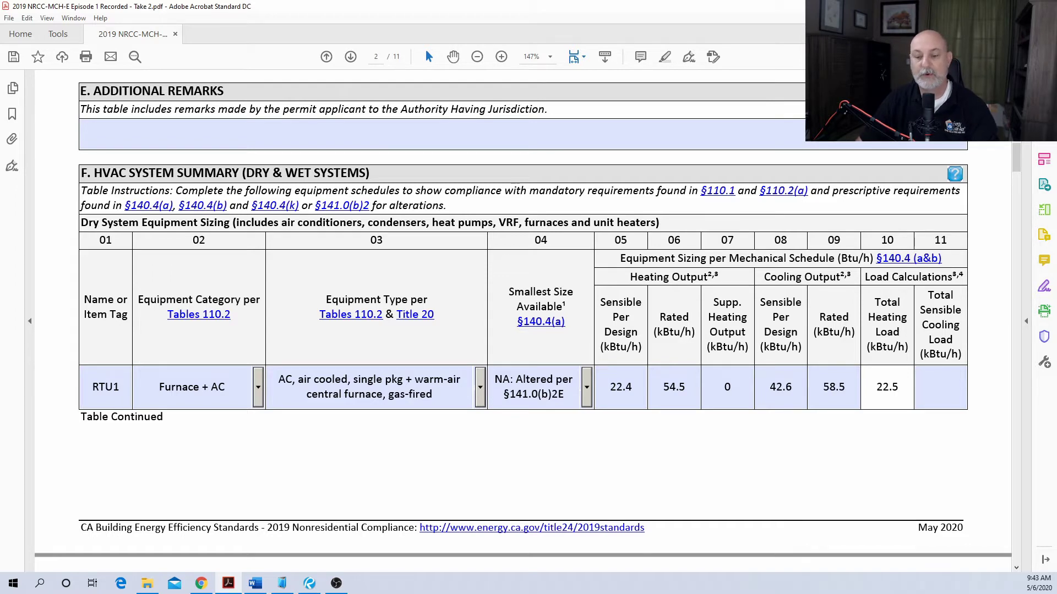
{"action": "key", "text": "BackSpace"}
{"action": "type", "text": "4"}
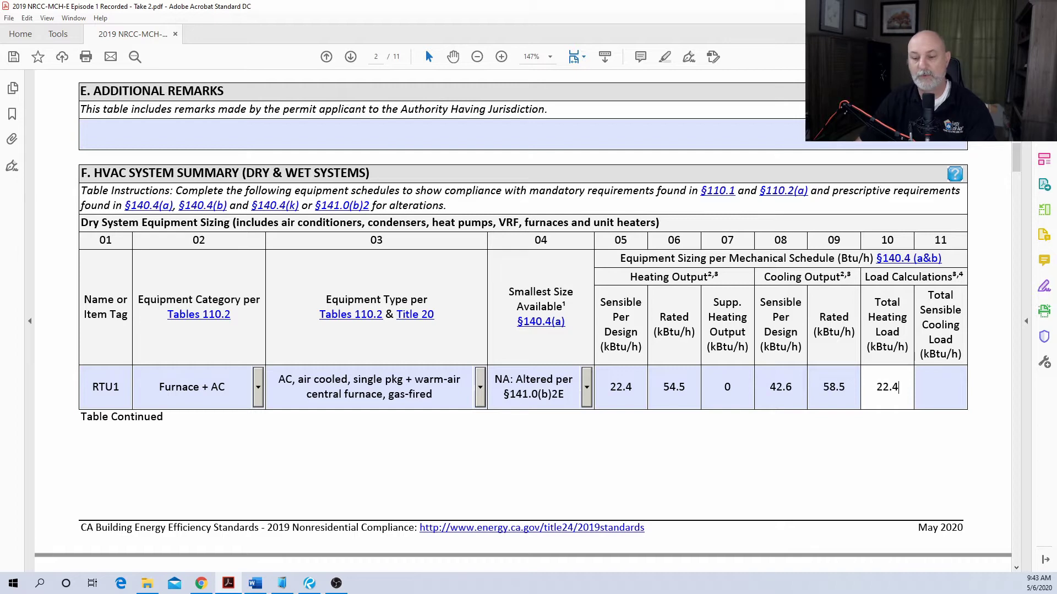
{"action": "left_click", "coordinate": [947, 393]}
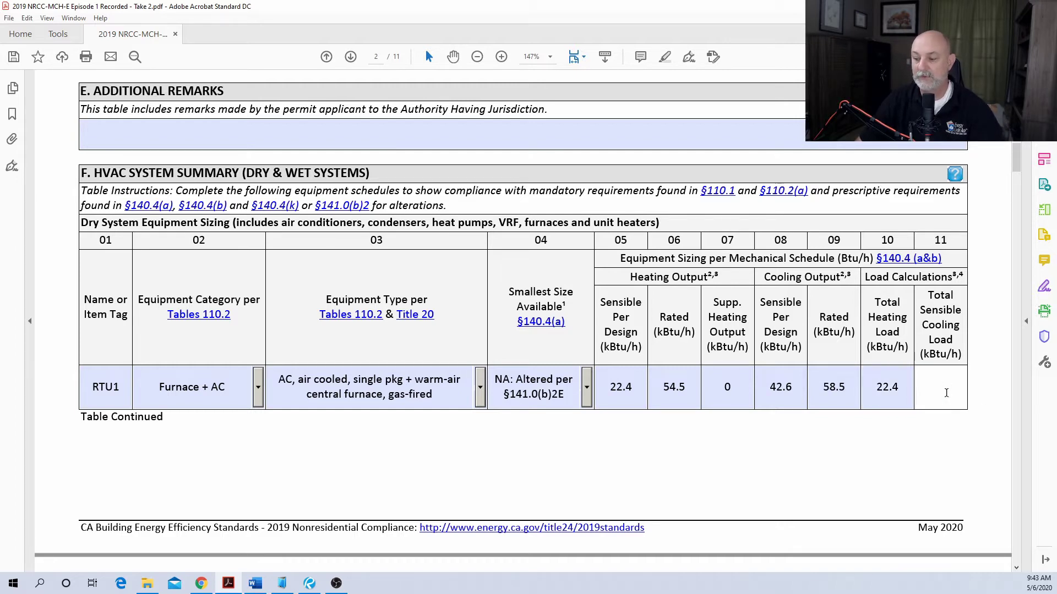
{"action": "type", "text": "48.6"}
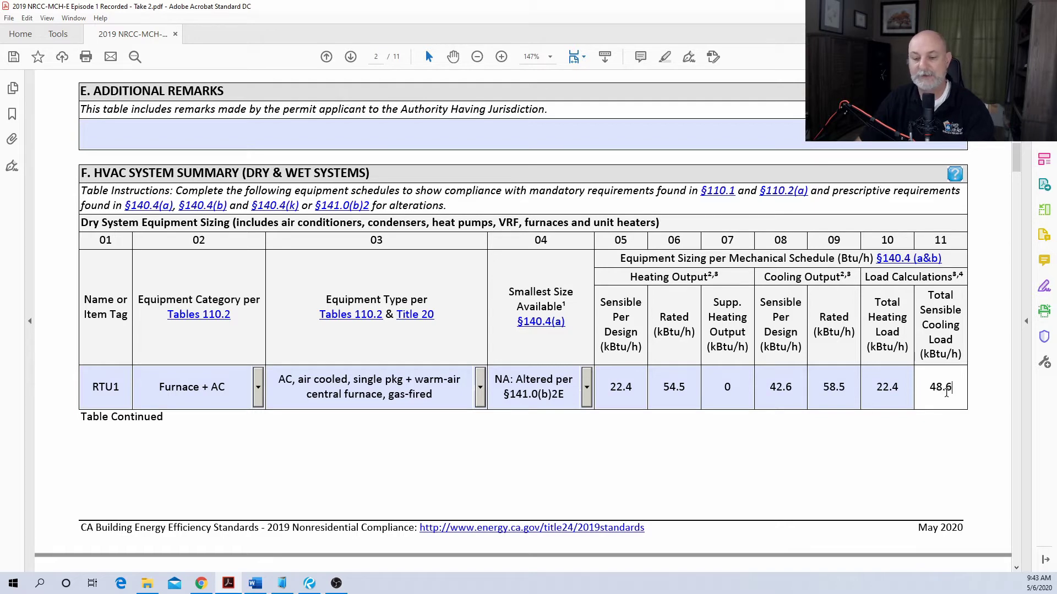
{"action": "left_click", "coordinate": [884, 372]}
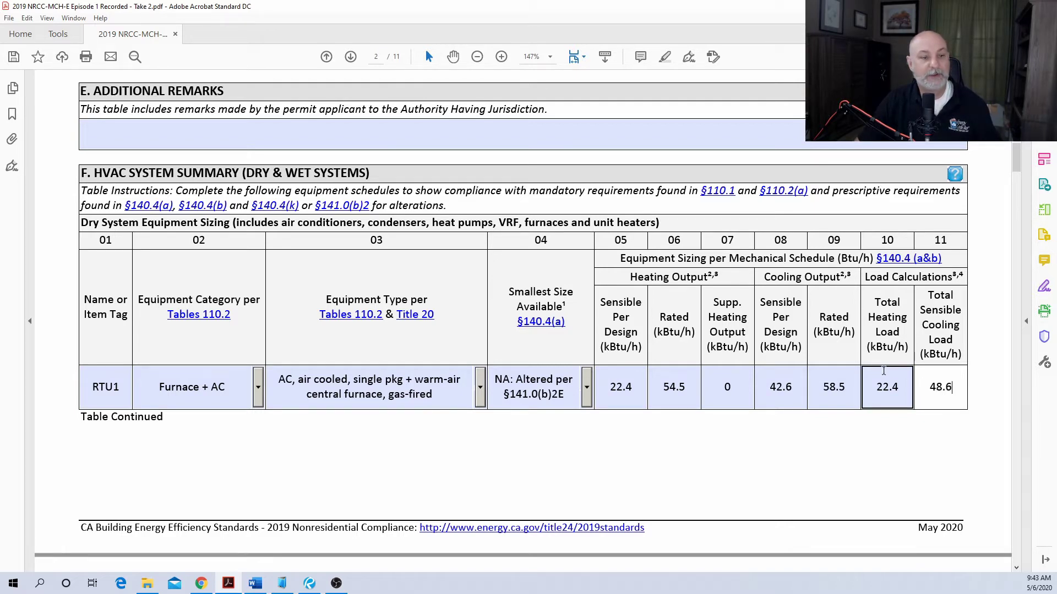
Step: Set RTU1's size category to <65kBtuh cooling/ <225kBtuh heating in the Dry System Equipment Efficiency table
{"action": "scroll", "coordinate": [717, 315], "scroll_direction": "down", "scroll_amount": 3}
{"action": "scroll", "coordinate": [710, 311], "scroll_direction": "down", "scroll_amount": 10}
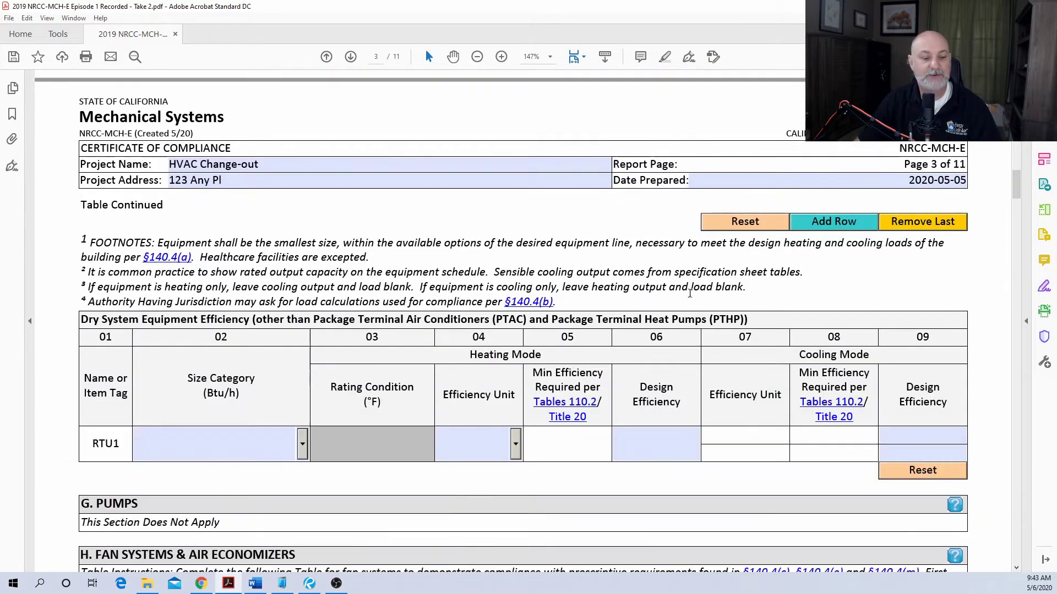
{"action": "scroll", "coordinate": [690, 294], "scroll_direction": "down", "scroll_amount": 1}
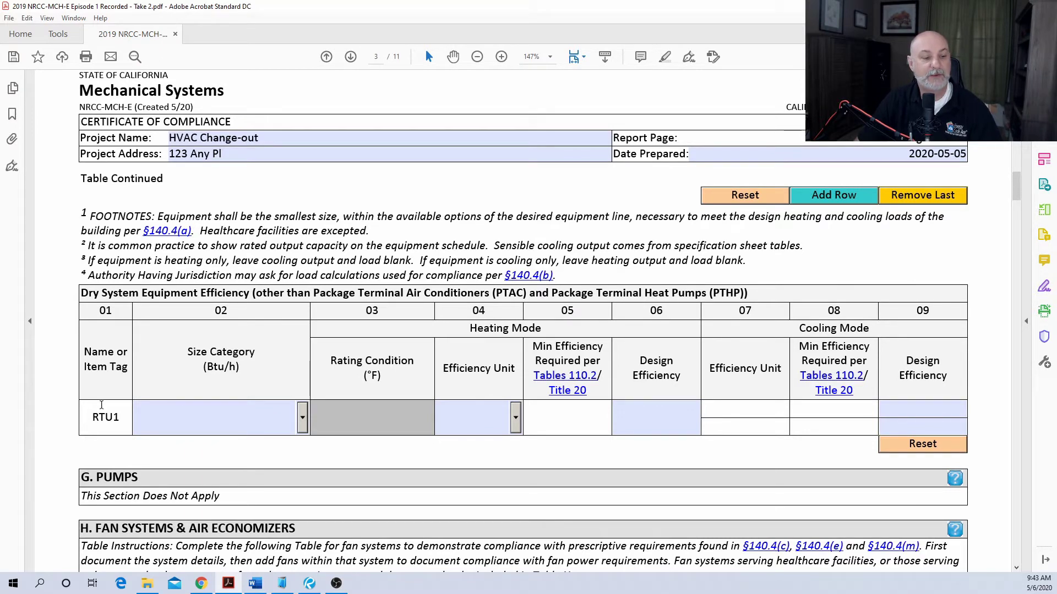
{"action": "left_click_drag", "start_coordinate": [93, 417], "coordinate": [121, 417]}
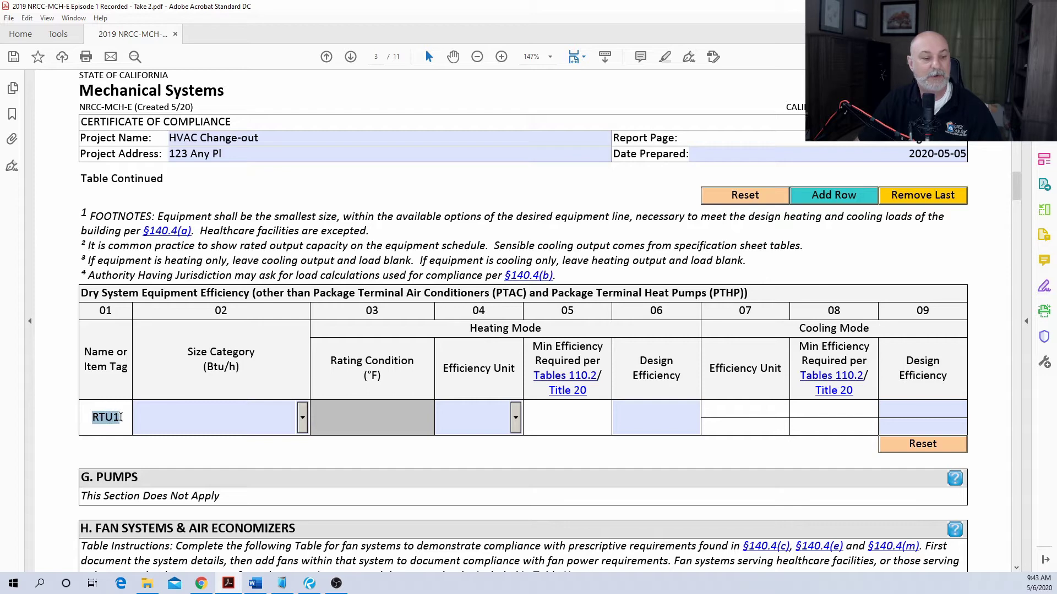
{"action": "left_click", "coordinate": [123, 417]}
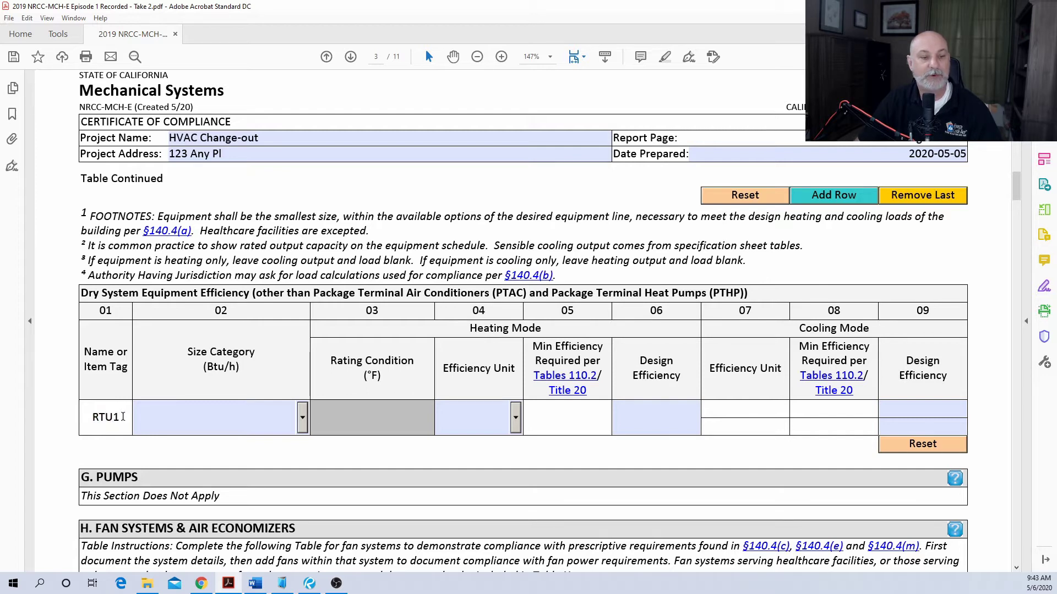
{"action": "left_click", "coordinate": [170, 417]}
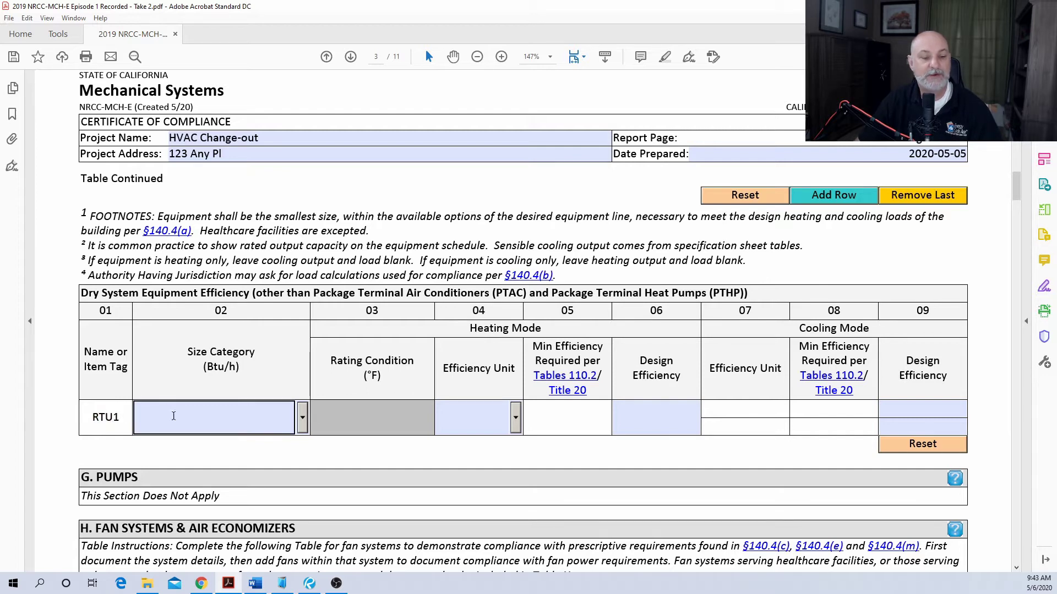
{"action": "left_click", "coordinate": [303, 418]}
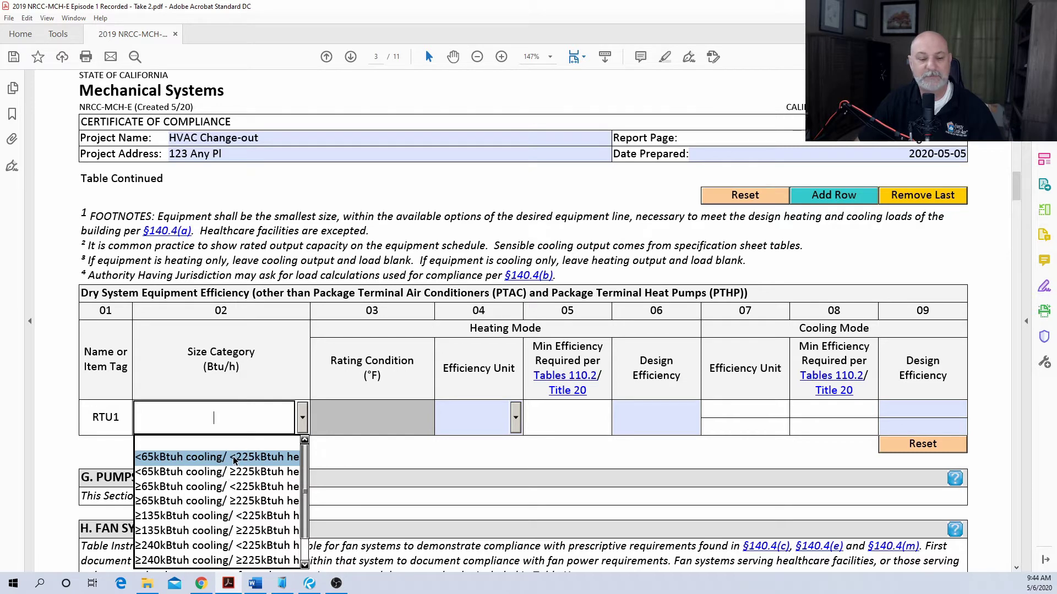
{"action": "left_click", "coordinate": [234, 458]}
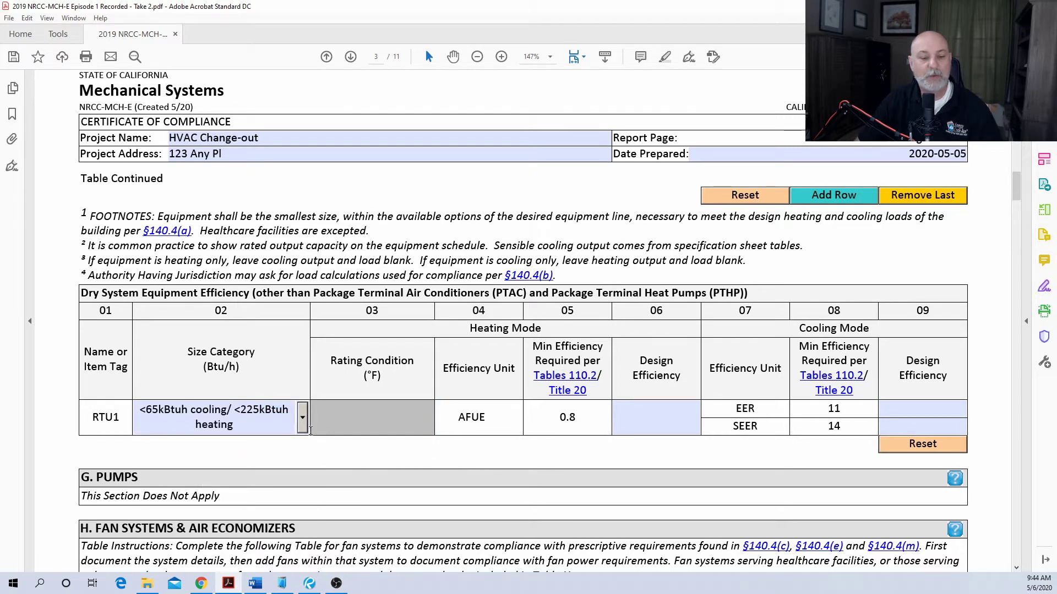
Step: Enter RTU1's heating design efficiency as 0.81 in the Dry System Equipment Efficiency table
{"action": "left_click", "coordinate": [280, 421]}
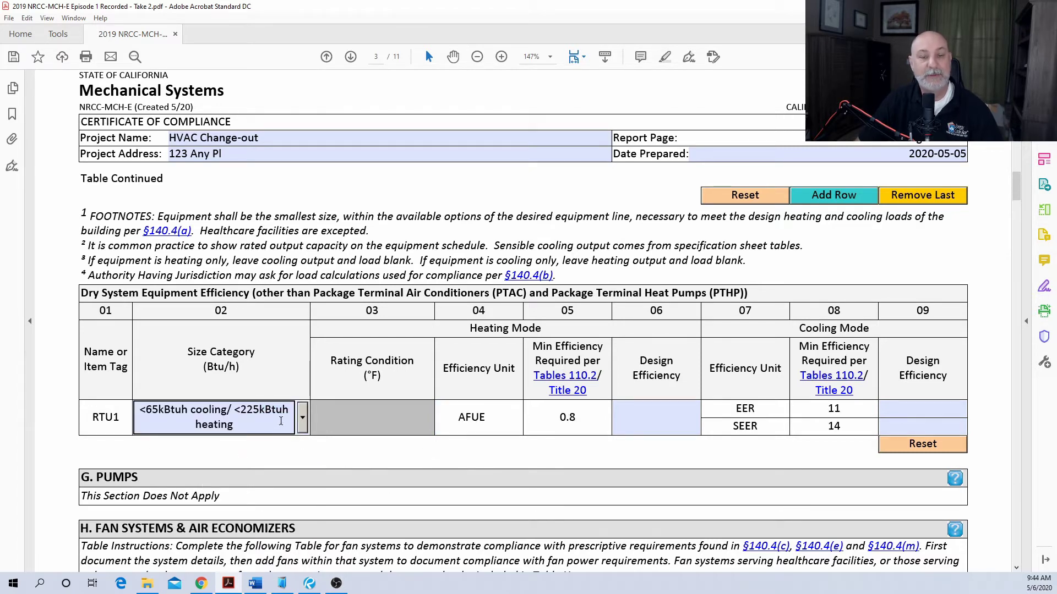
{"action": "left_click", "coordinate": [479, 422]}
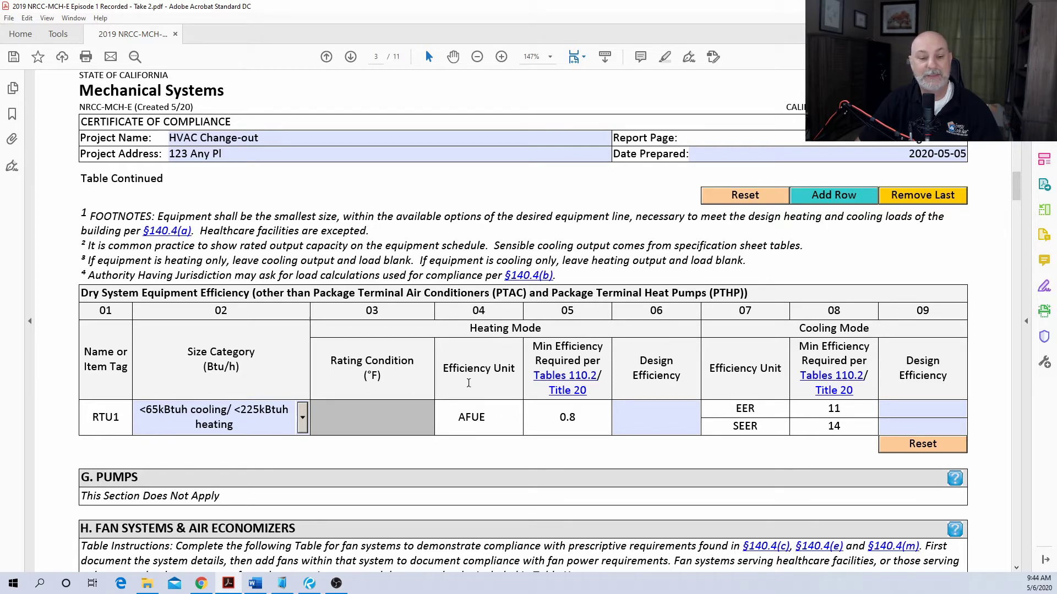
{"action": "left_click_drag", "start_coordinate": [485, 418], "coordinate": [449, 415]}
{"action": "left_click", "coordinate": [494, 418]}
{"action": "left_click", "coordinate": [695, 429]}
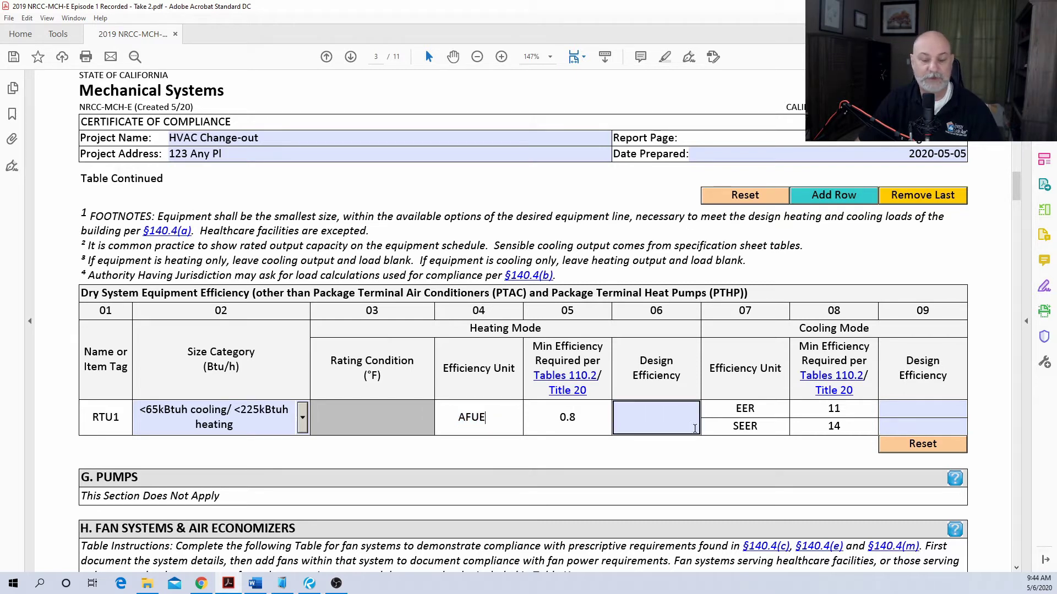
{"action": "left_click", "coordinate": [667, 419]}
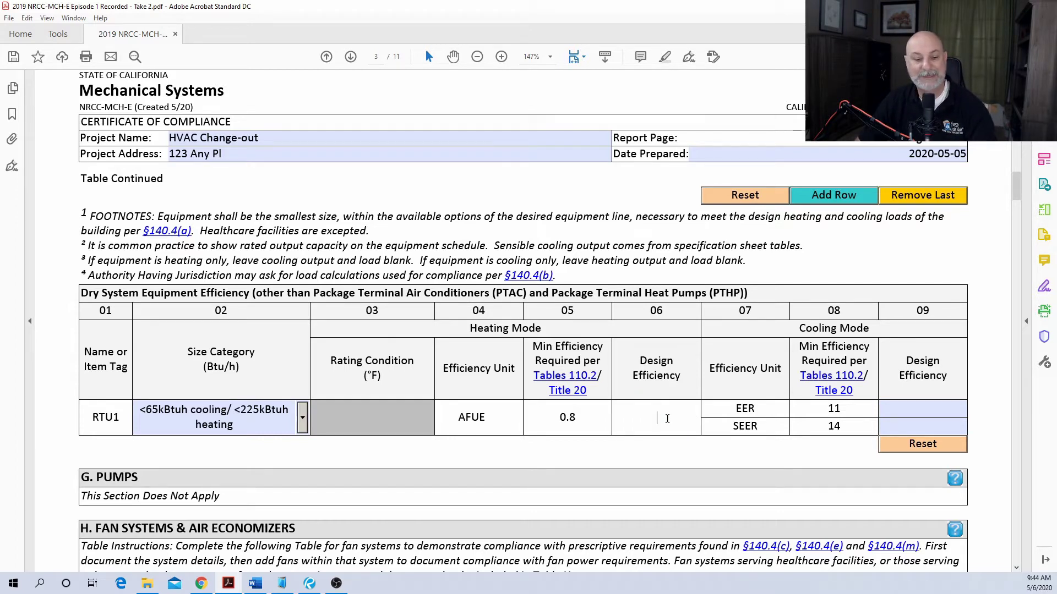
{"action": "type", "text": "0.81"}
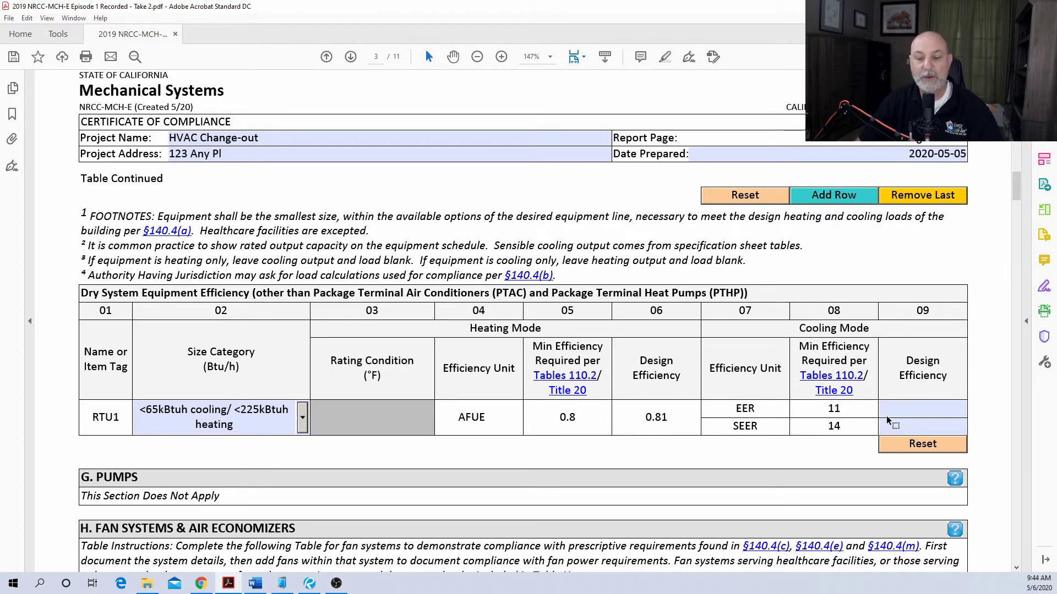
Step: Enter RTU1's cooling design efficiencies: 11 for EER and 14 for SEER
{"action": "left_click", "coordinate": [922, 411]}
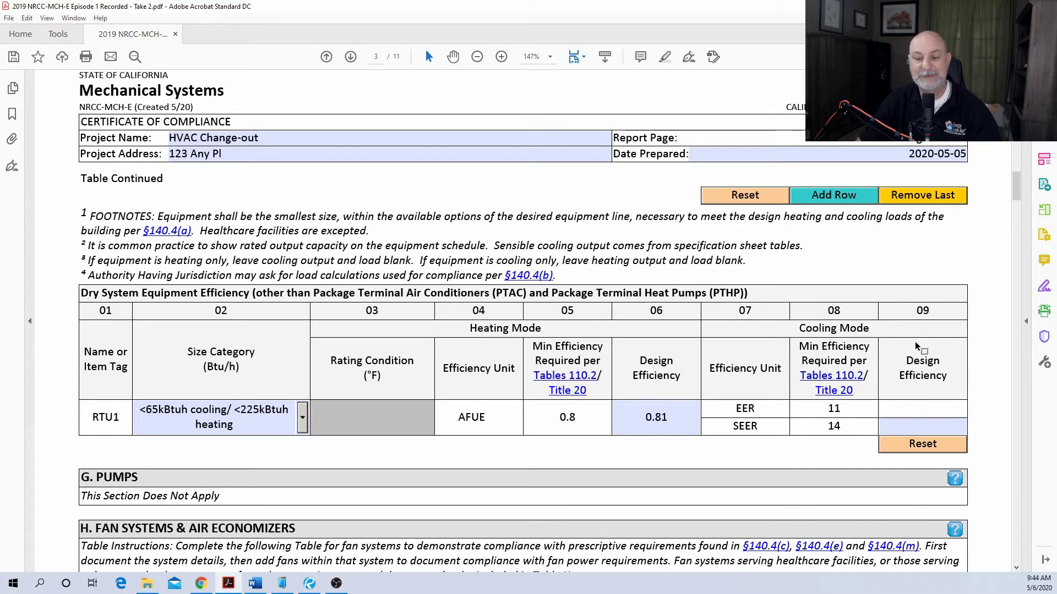
{"action": "type", "text": "11"}
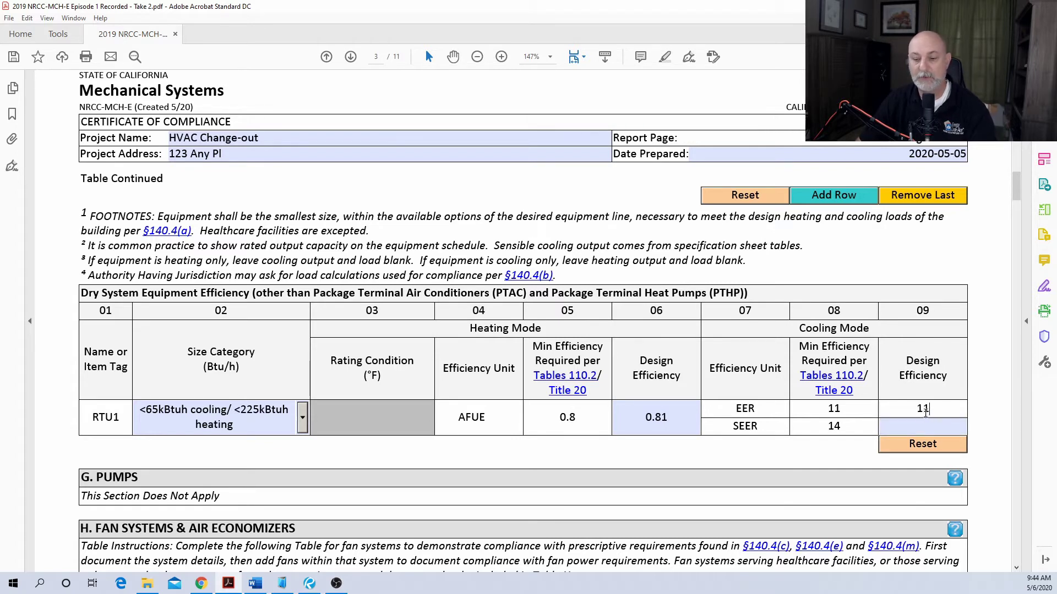
{"action": "left_click", "coordinate": [923, 425]}
{"action": "type", "text": "14"}
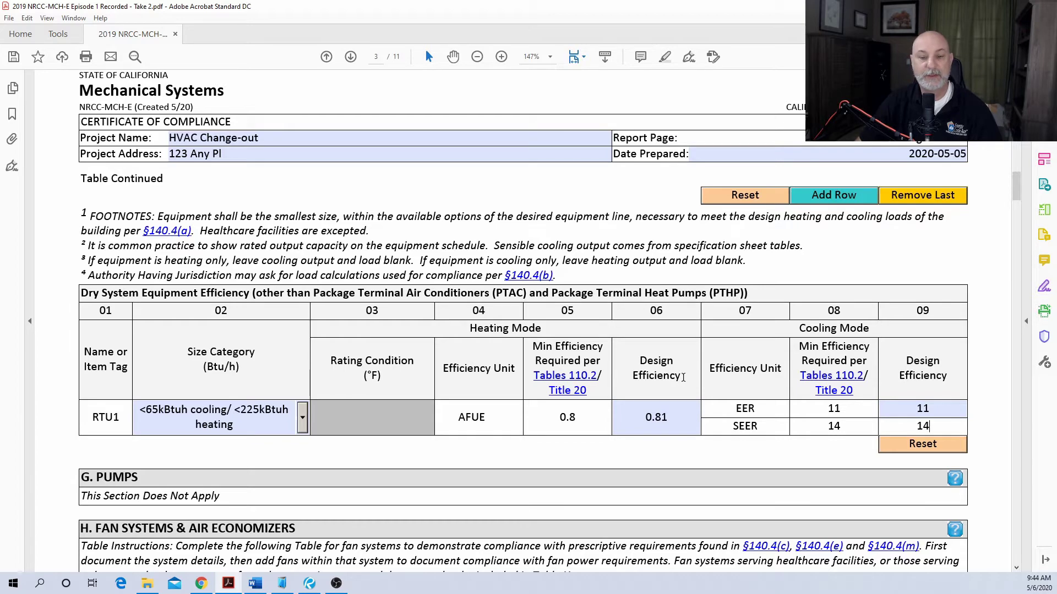
Step: Check the system summary's compliance status in Table C, Compliance Results
{"action": "scroll", "coordinate": [682, 378], "scroll_direction": "up", "scroll_amount": 15}
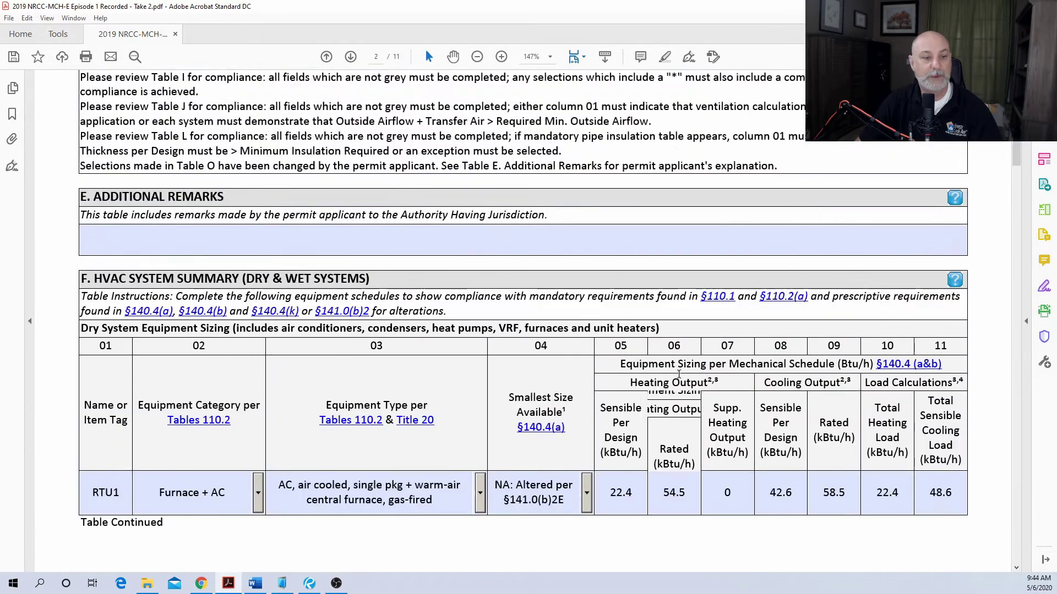
{"action": "scroll", "coordinate": [677, 375], "scroll_direction": "up", "scroll_amount": 6}
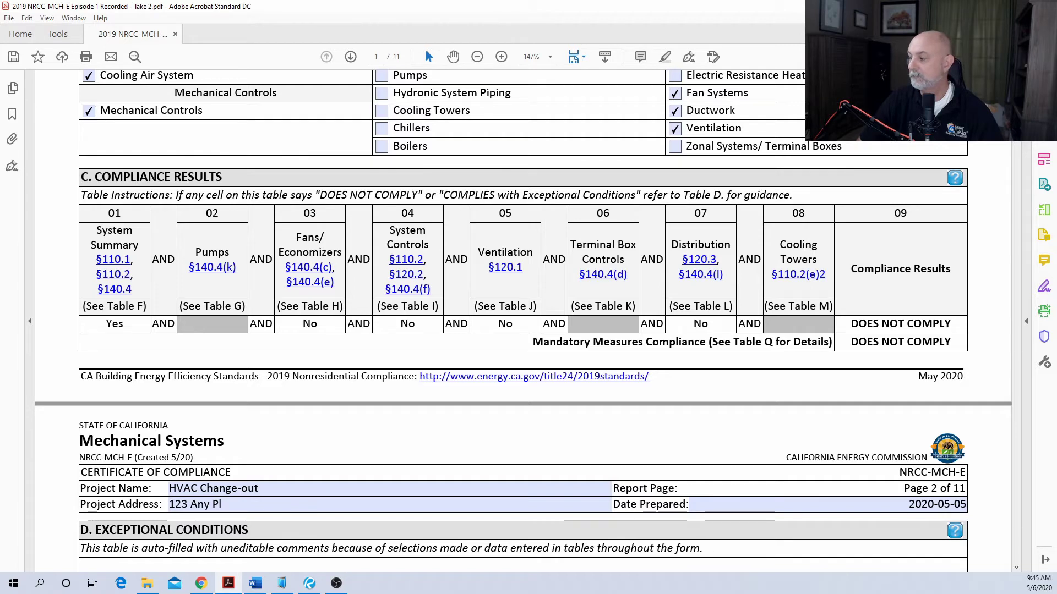
{"action": "key", "text": "alt+Tab"}
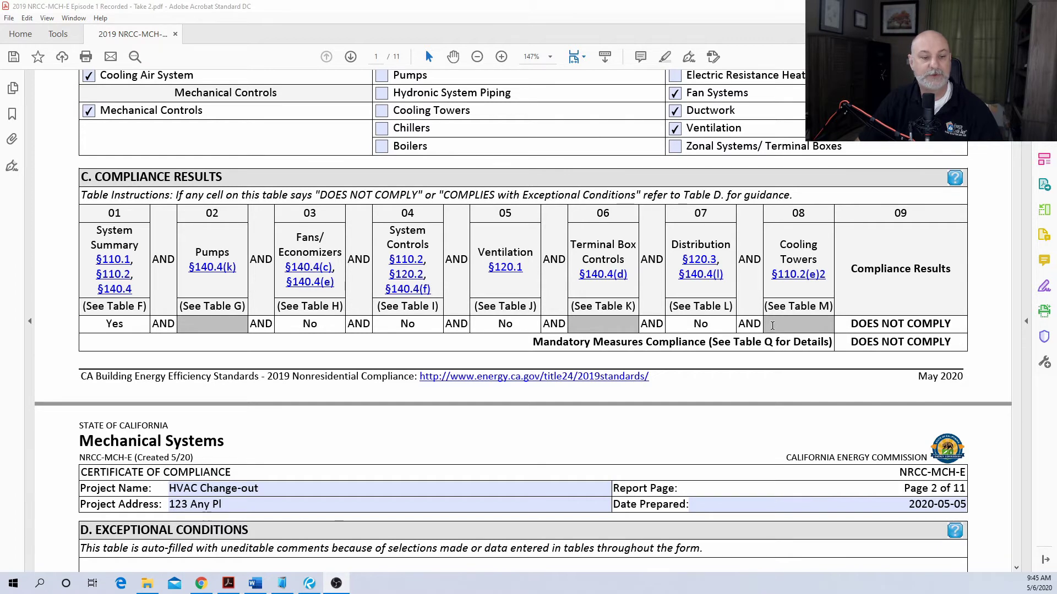
{"action": "scroll", "coordinate": [772, 325], "scroll_direction": "down", "scroll_amount": 3}
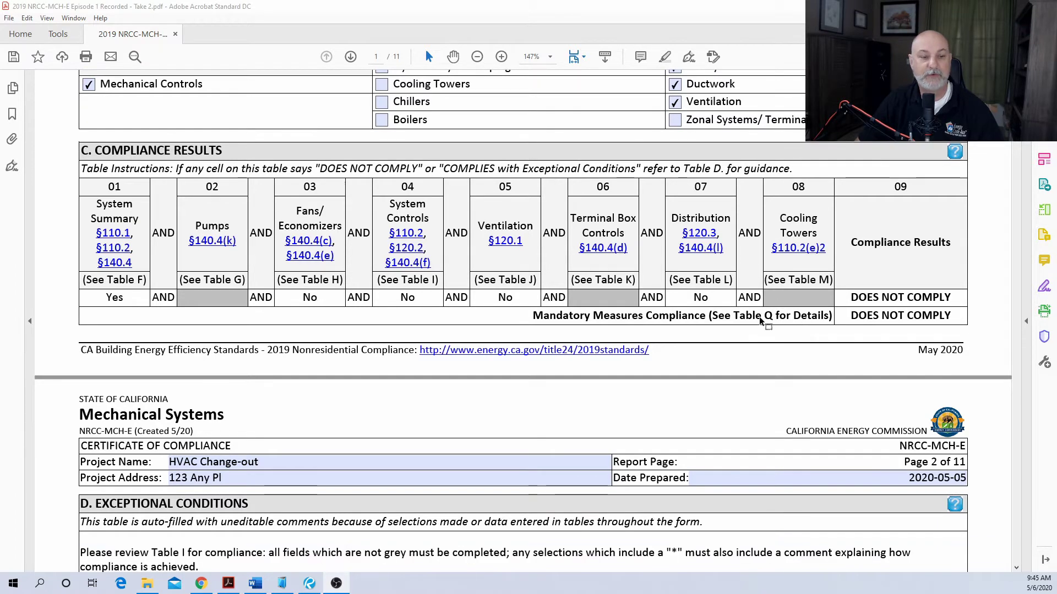
Step: In Table H, Fan Systems & Air Economizers, name the system RTU1 and set its economizer to Differential Temperature
{"action": "scroll", "coordinate": [753, 313], "scroll_direction": "down", "scroll_amount": 13}
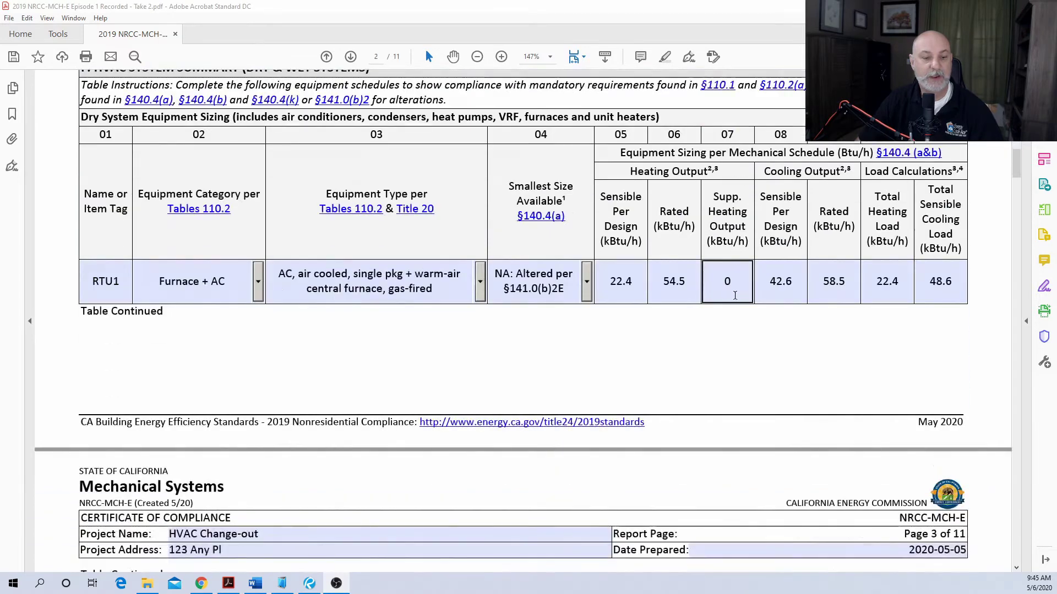
{"action": "scroll", "coordinate": [731, 301], "scroll_direction": "down", "scroll_amount": 7}
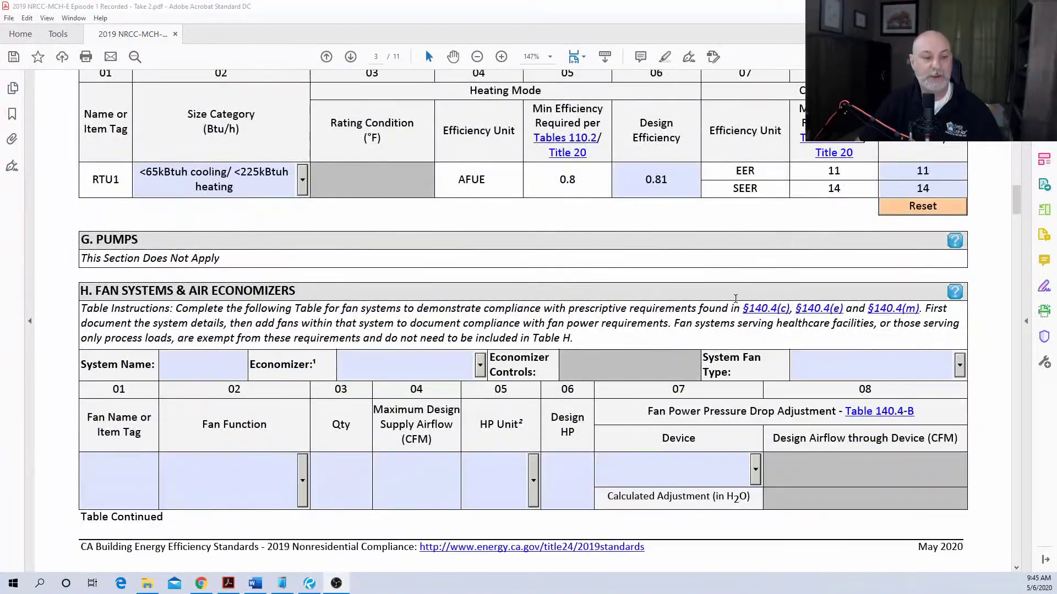
{"action": "scroll", "coordinate": [735, 298], "scroll_direction": "down", "scroll_amount": 2}
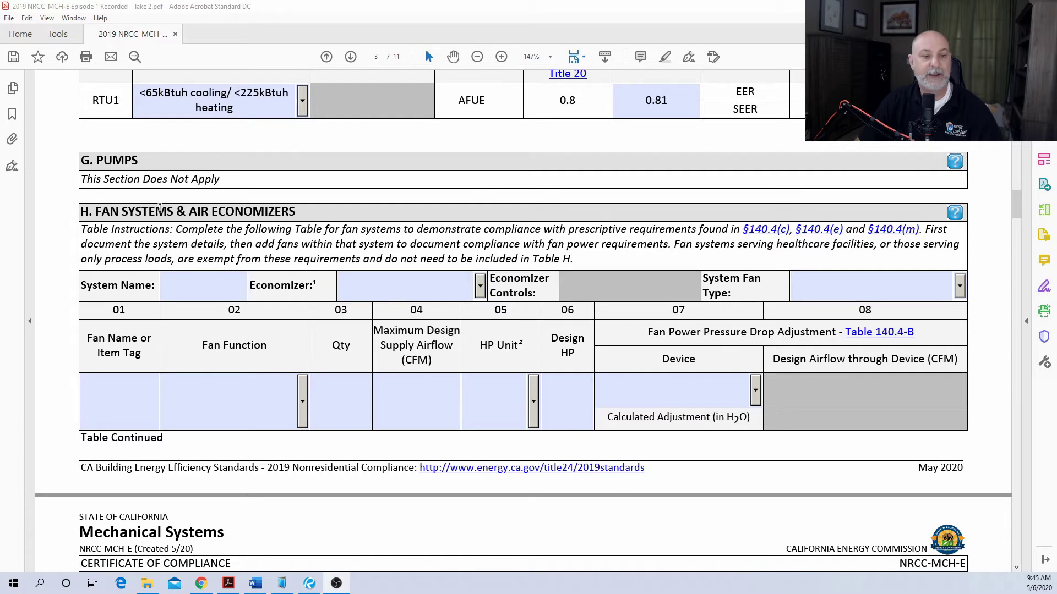
{"action": "left_click", "coordinate": [214, 297]}
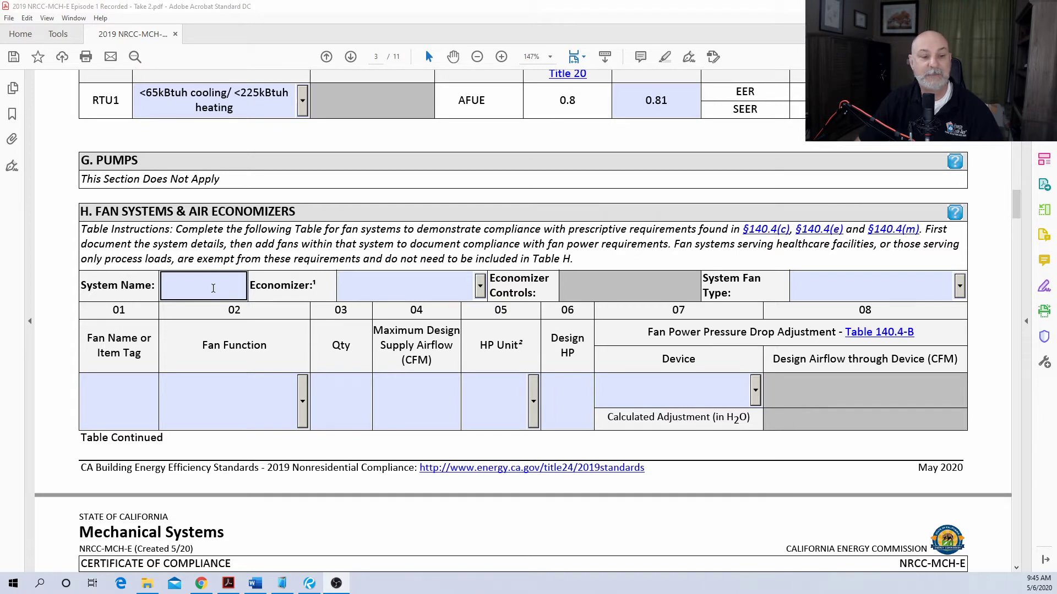
{"action": "left_click", "coordinate": [213, 288]}
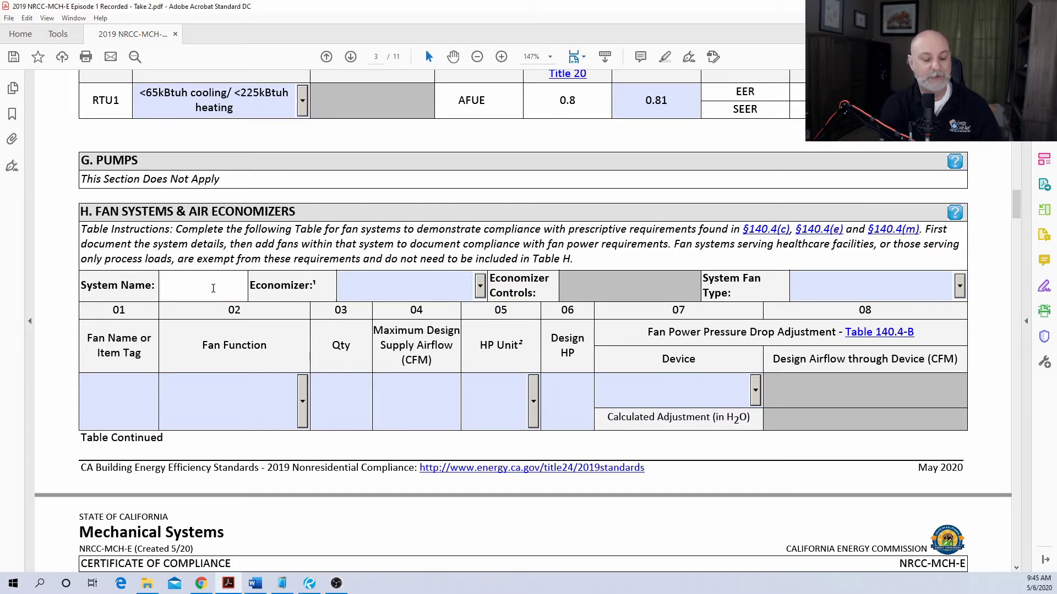
{"action": "type", "text": "RTU1"}
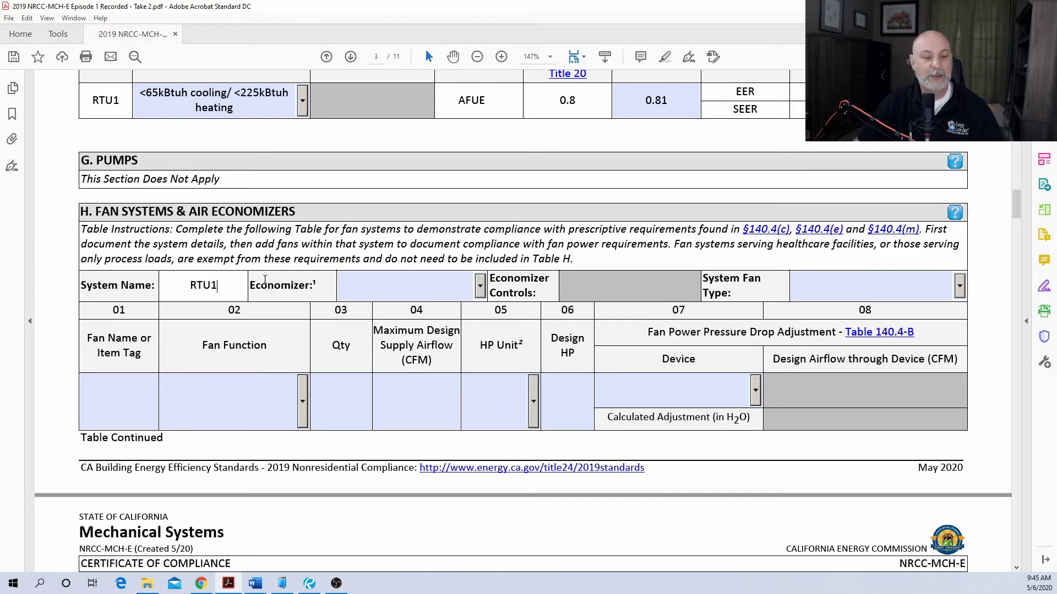
{"action": "left_click", "coordinate": [480, 286]}
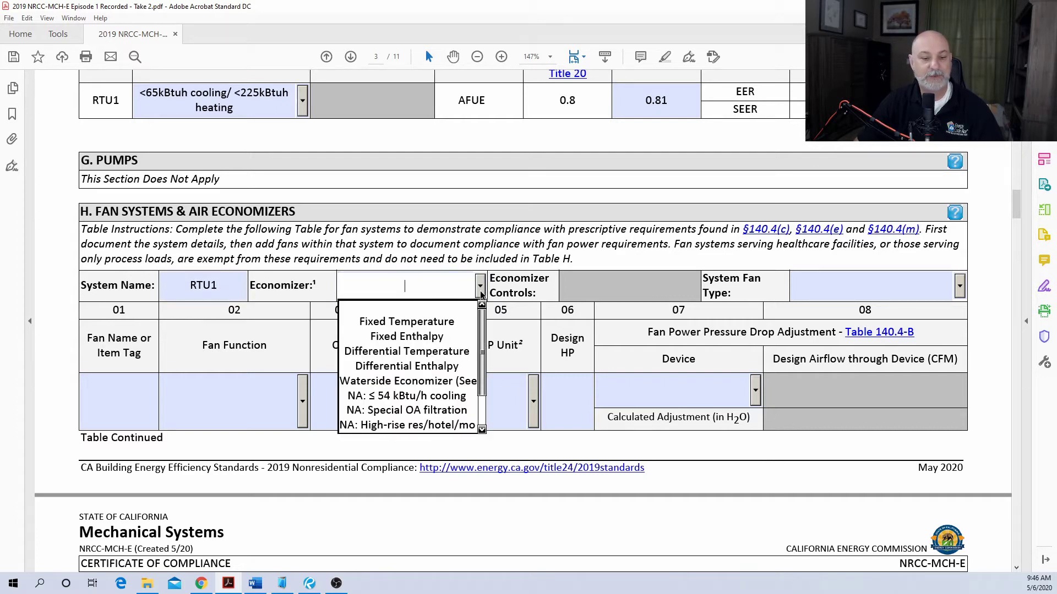
{"action": "left_click", "coordinate": [448, 351]}
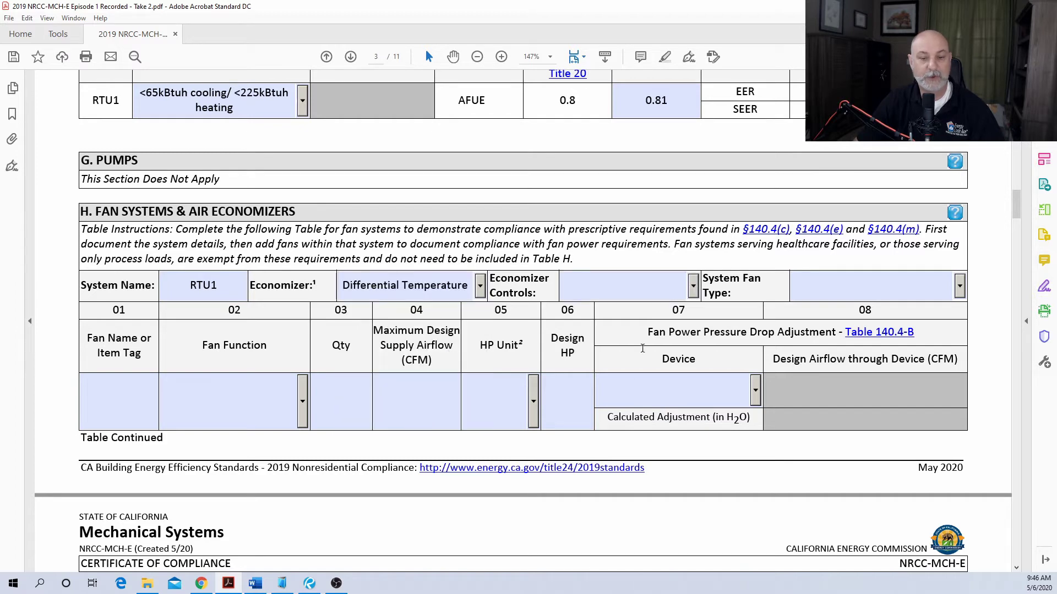
Step: Set RTU1's economizer controls to Designed per §140.4(e) and (m) and its system fan type to Constant Volume
{"action": "left_click", "coordinate": [694, 296]}
{"action": "left_click", "coordinate": [694, 294]}
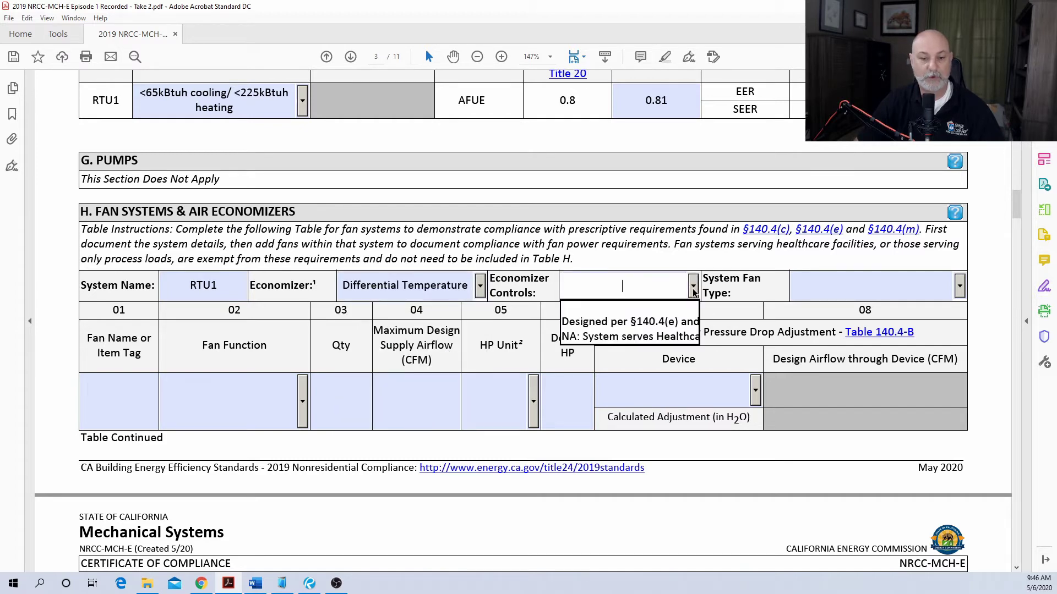
{"action": "left_click", "coordinate": [664, 322]}
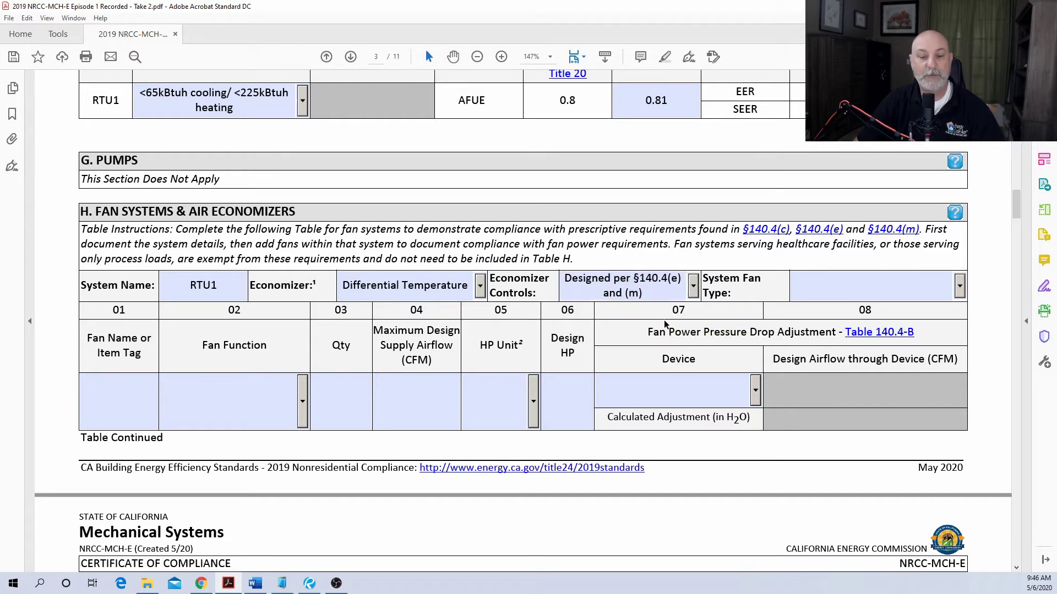
{"action": "left_click", "coordinate": [693, 289]}
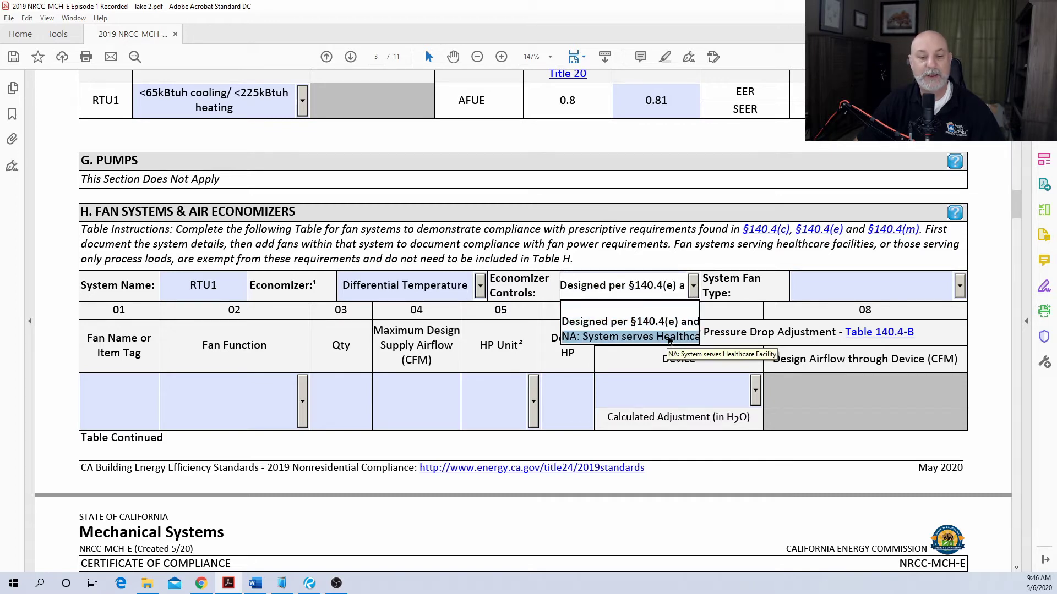
{"action": "left_click", "coordinate": [664, 322]}
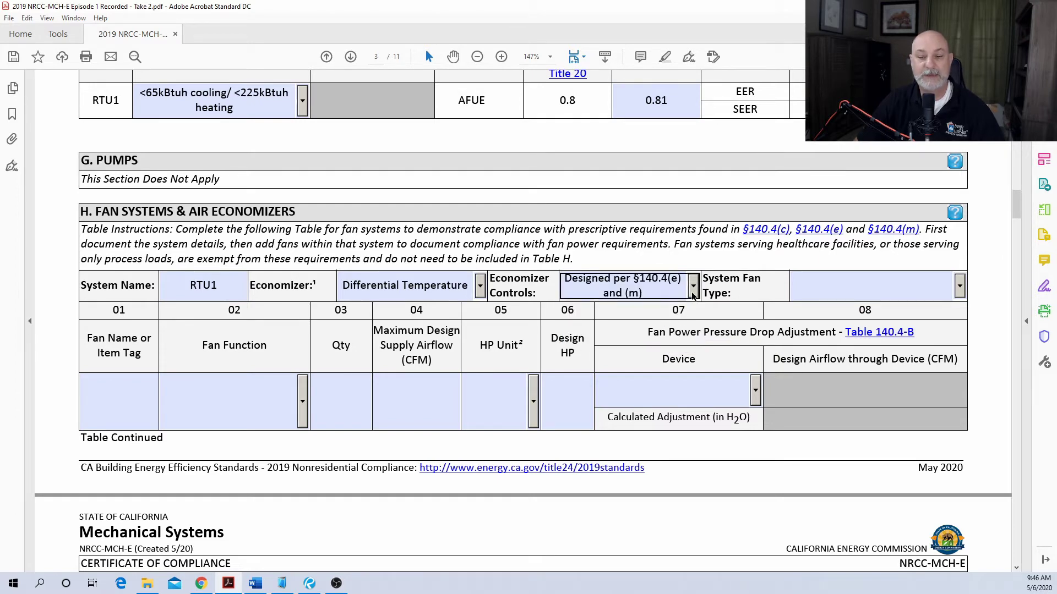
{"action": "left_click", "coordinate": [962, 289]}
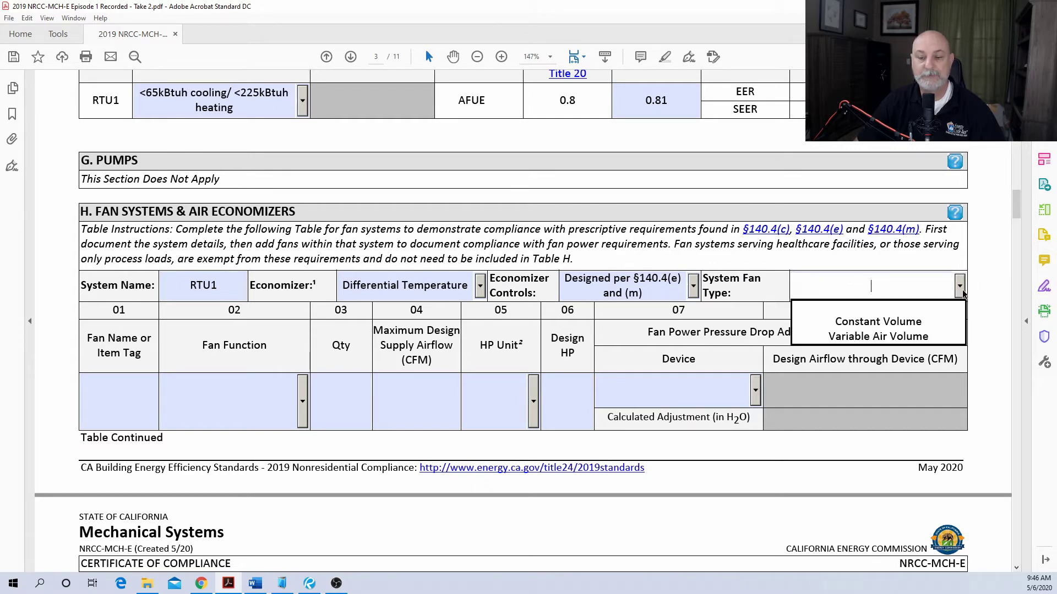
{"action": "left_click", "coordinate": [918, 328]}
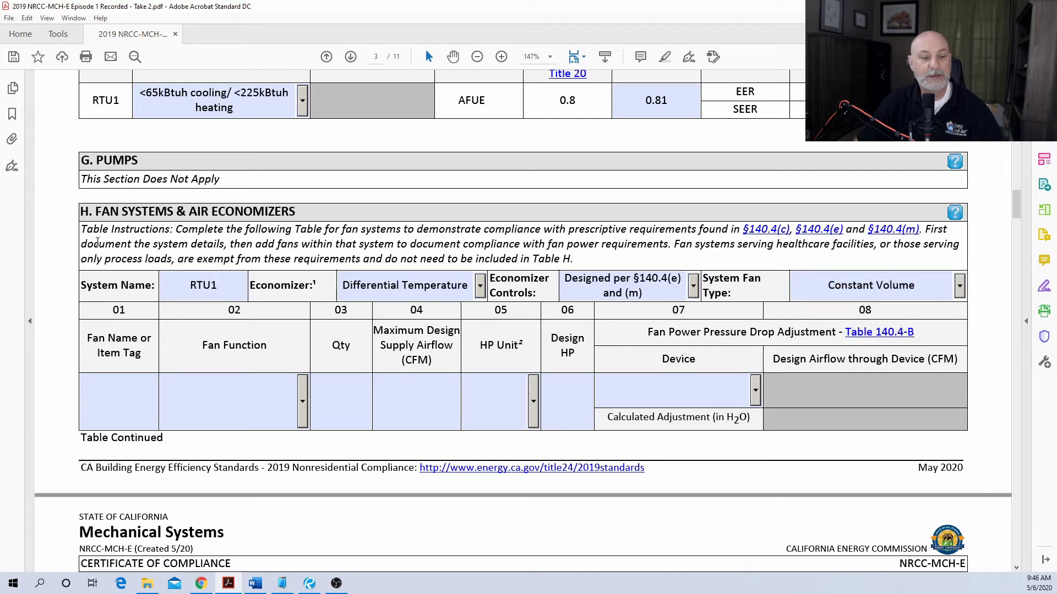
Step: Enter "Fan" as the fan name in RTU1's first fan row and set its function to Supply
{"action": "left_click", "coordinate": [83, 388]}
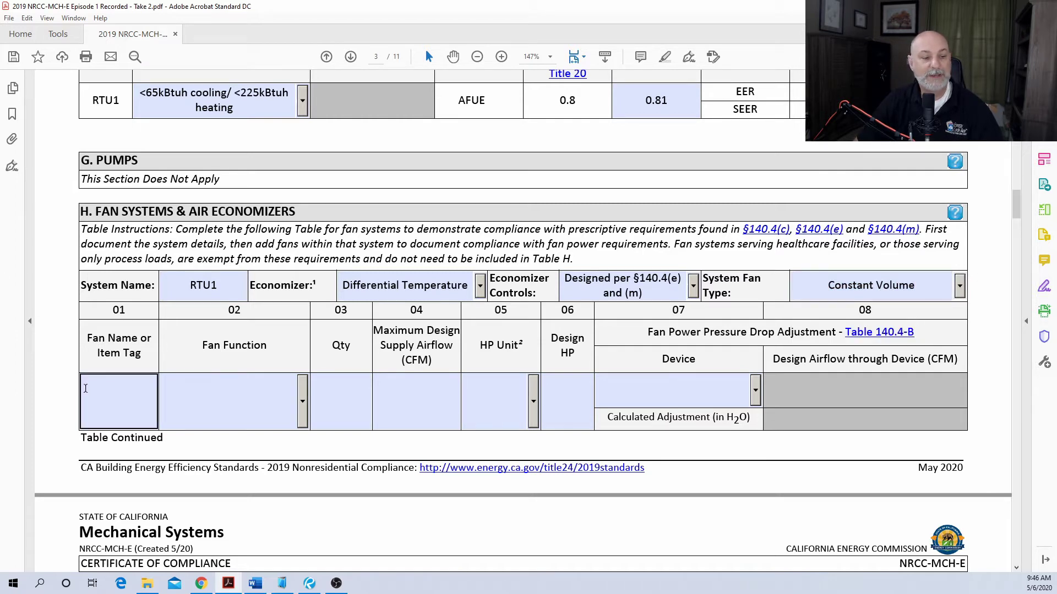
{"action": "left_click", "coordinate": [121, 399]}
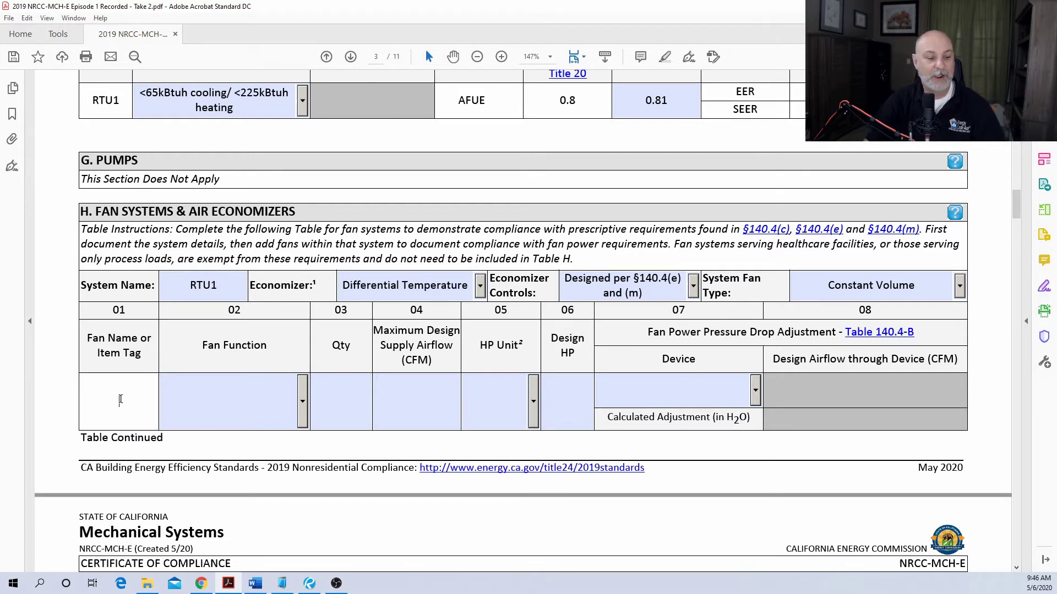
{"action": "type", "text": "Fan"}
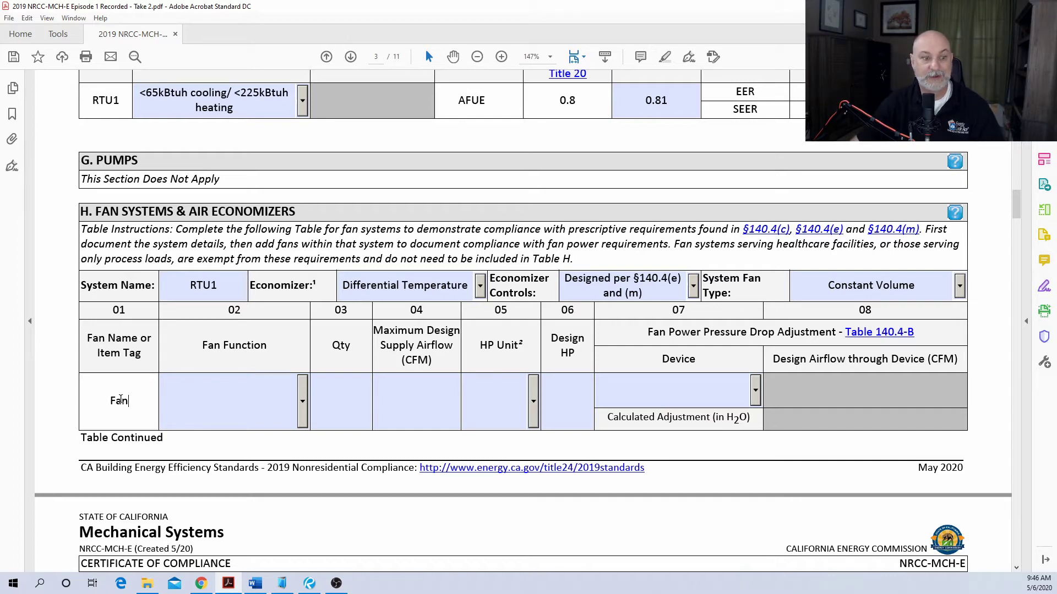
{"action": "left_click", "coordinate": [303, 402]}
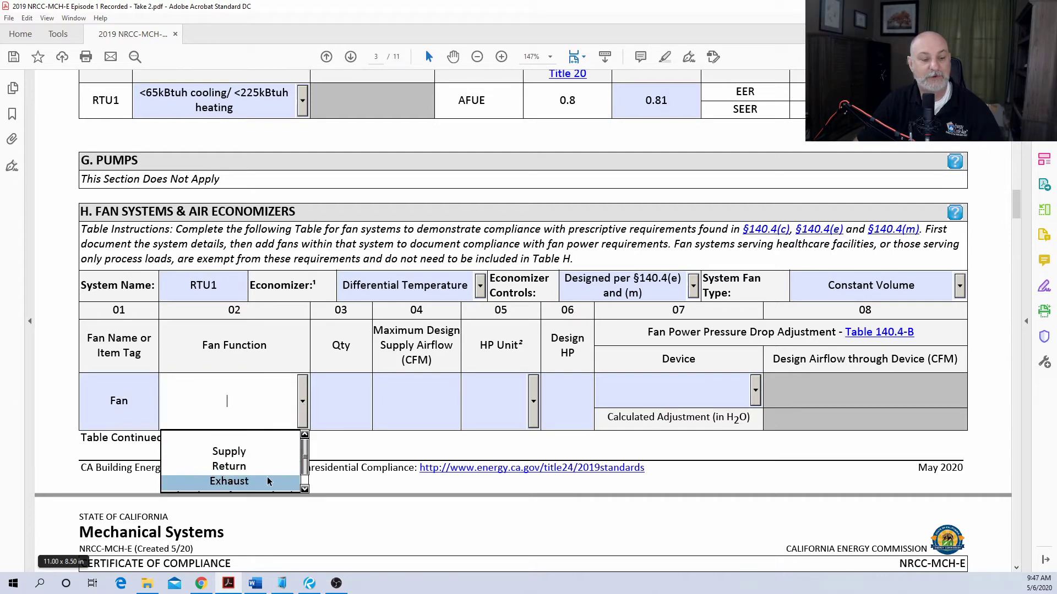
{"action": "scroll", "coordinate": [304, 466], "scroll_direction": "down", "scroll_amount": 1}
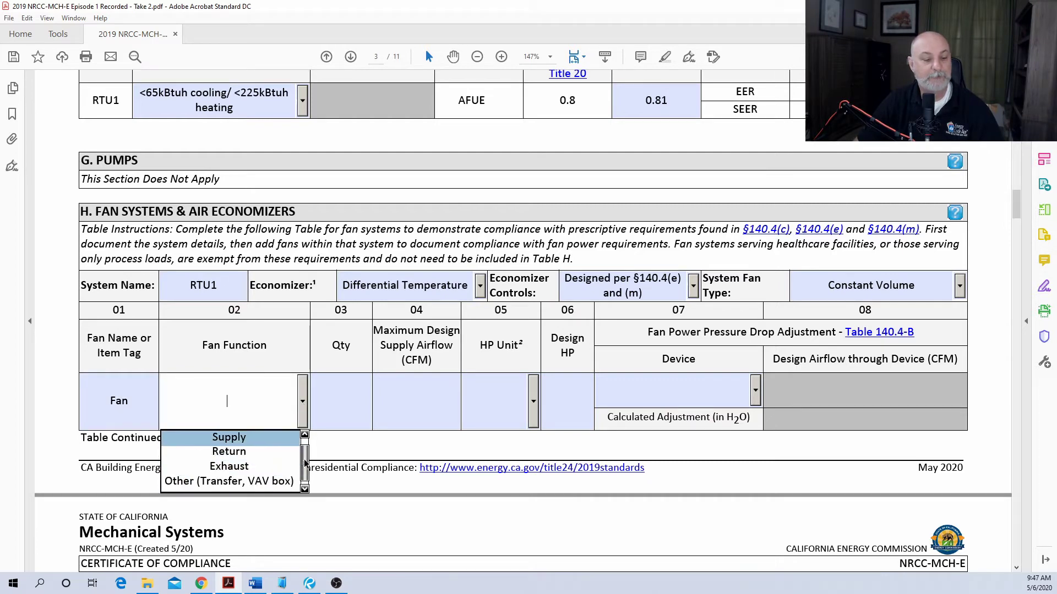
{"action": "scroll", "coordinate": [304, 466], "scroll_direction": "up", "scroll_amount": 1}
{"action": "left_click", "coordinate": [242, 455]}
Step: Set the supply fan's quantity to 1 and its maximum design supply airflow to 2000 CFM
{"action": "left_click", "coordinate": [337, 403]}
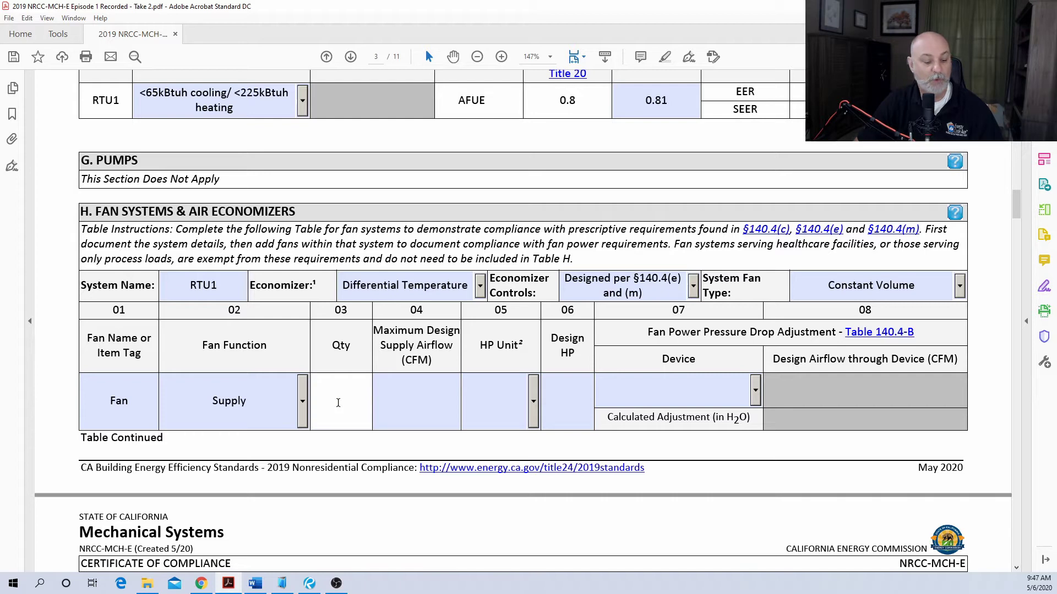
{"action": "type", "text": "1"}
{"action": "left_click", "coordinate": [385, 425]}
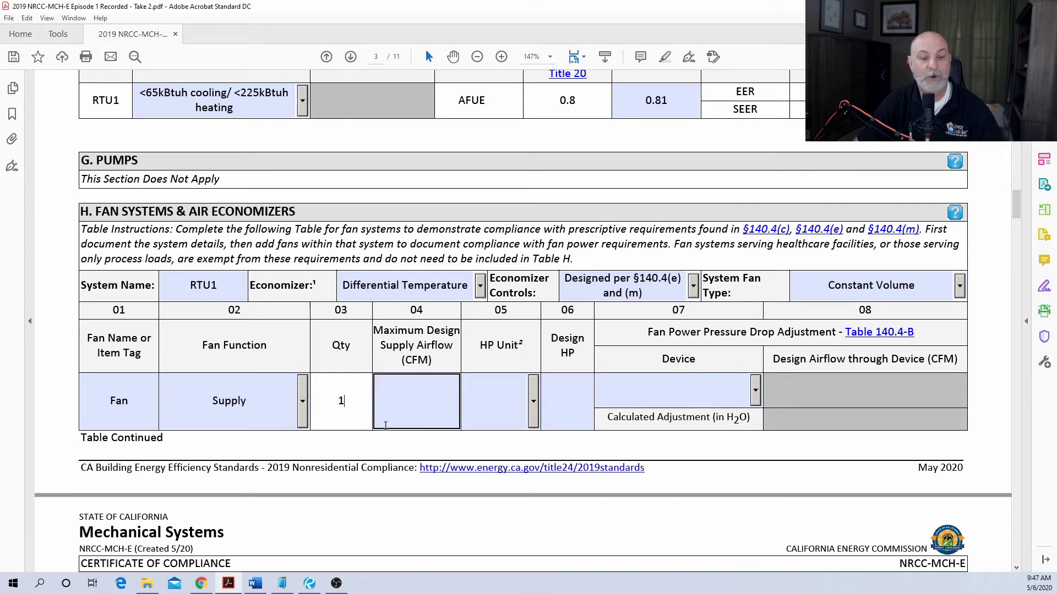
{"action": "left_click", "coordinate": [416, 404]}
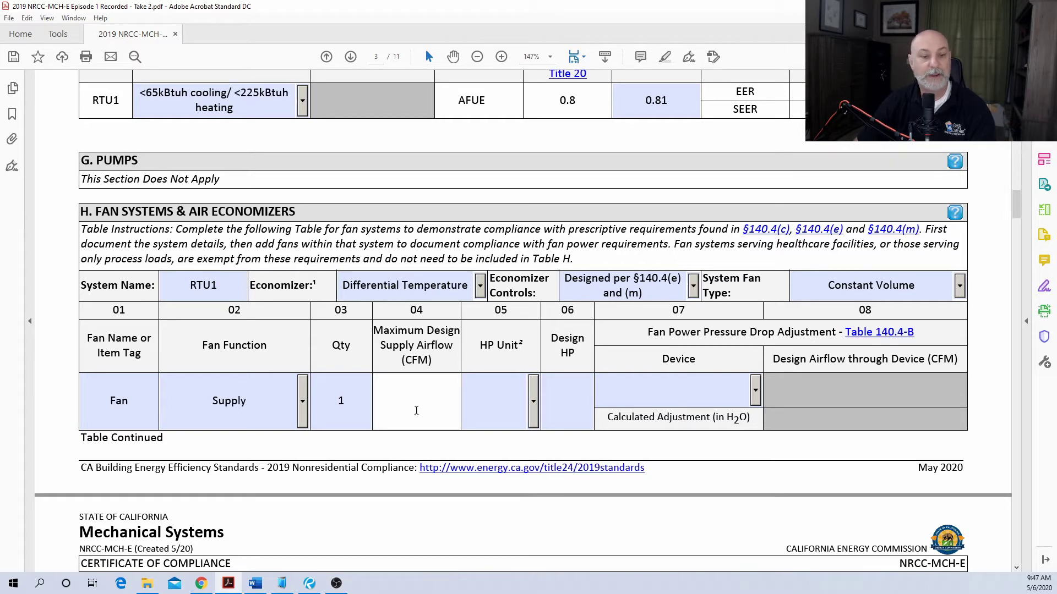
{"action": "type", "text": "2000"}
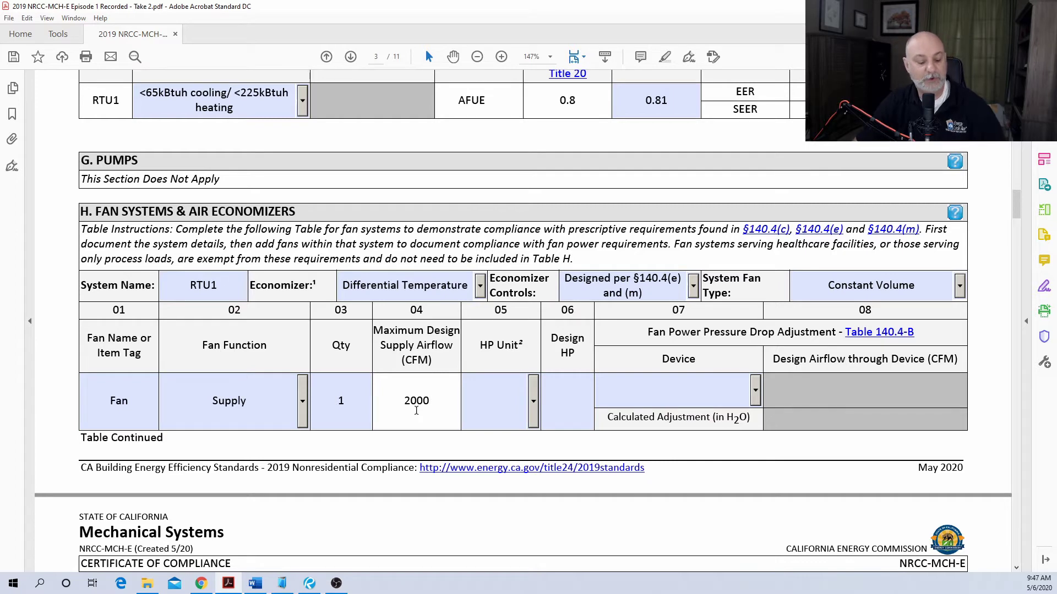
Step: Set the supply fan's HP unit to Nameplate HP and its design HP to 1.5
{"action": "key", "text": "Tab"}
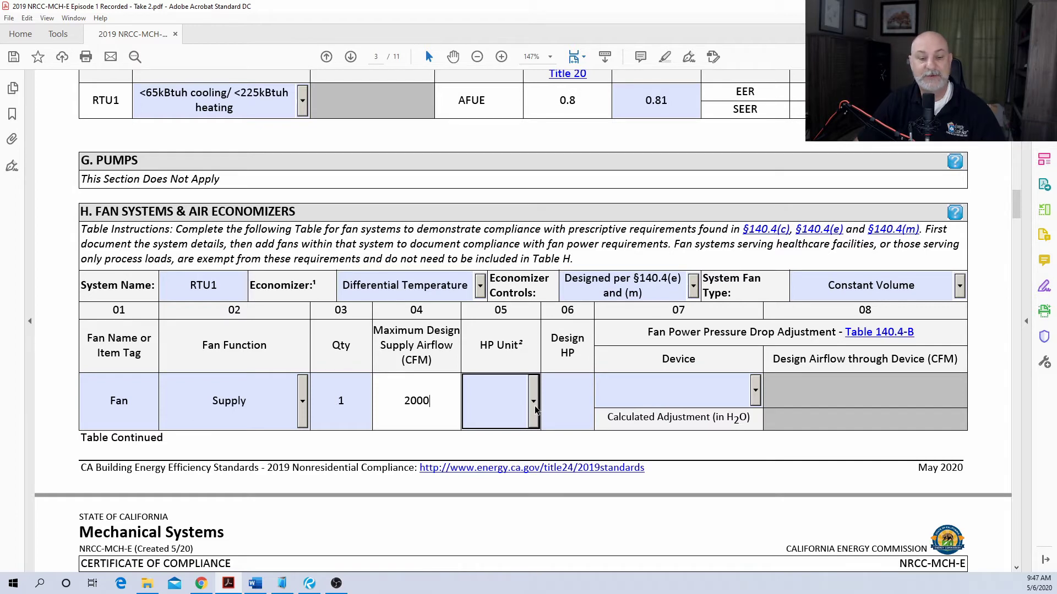
{"action": "left_click", "coordinate": [534, 404]}
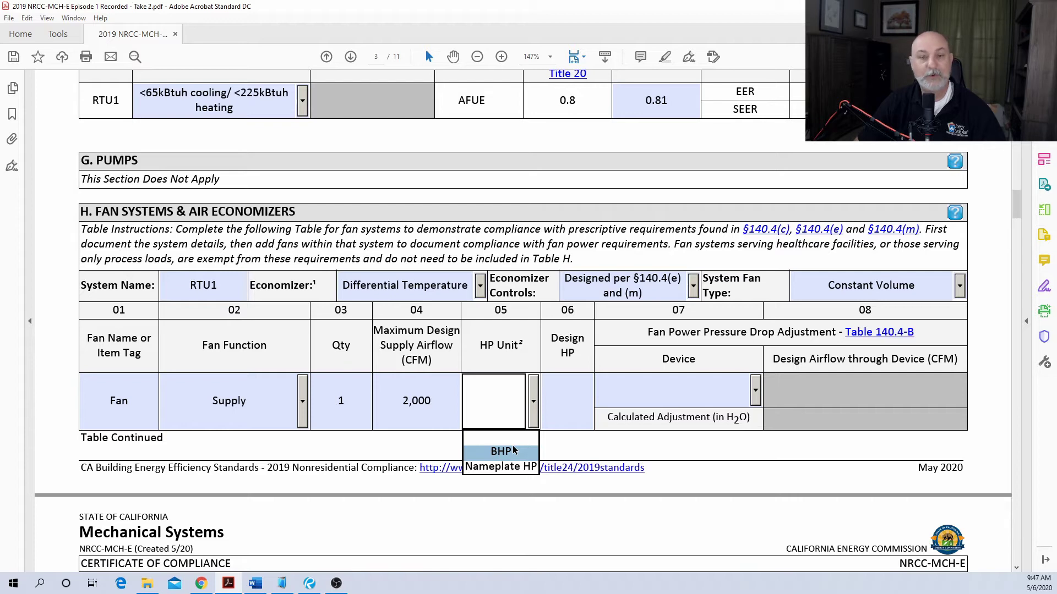
{"action": "left_click", "coordinate": [509, 468]}
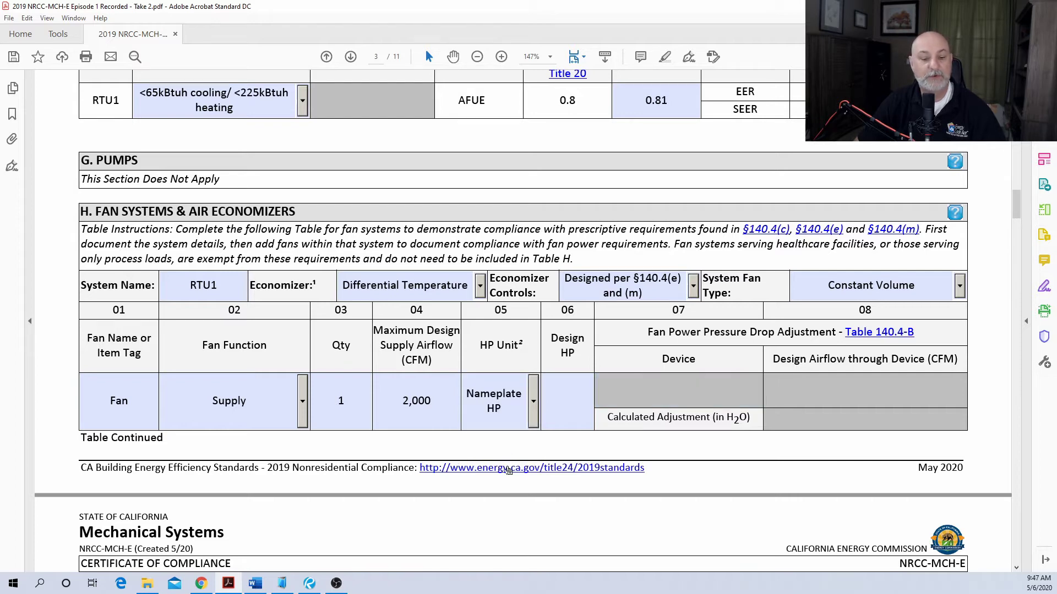
{"action": "left_click", "coordinate": [554, 407]}
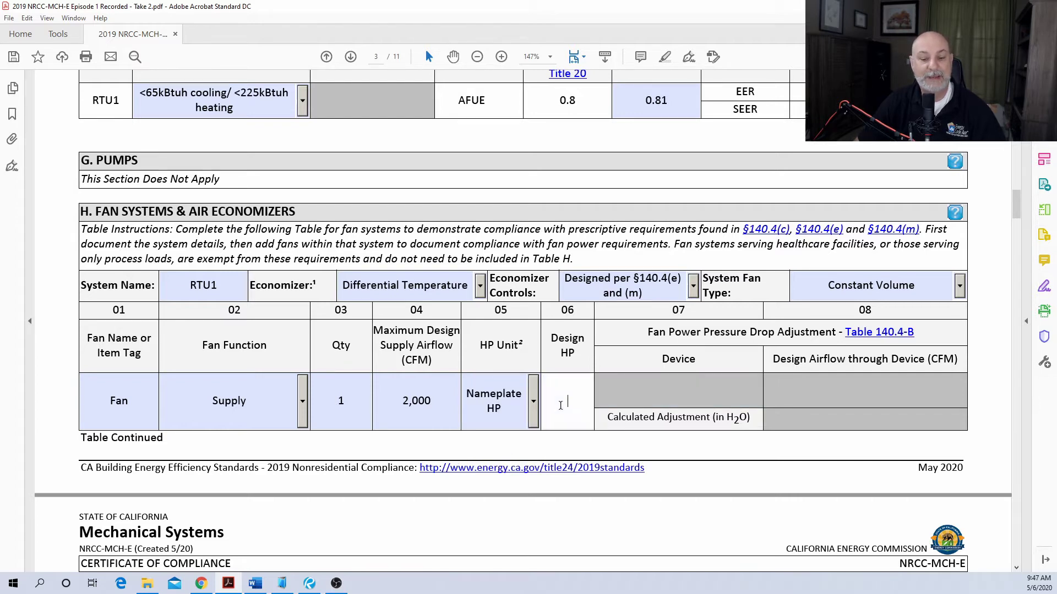
{"action": "type", "text": "1.5"}
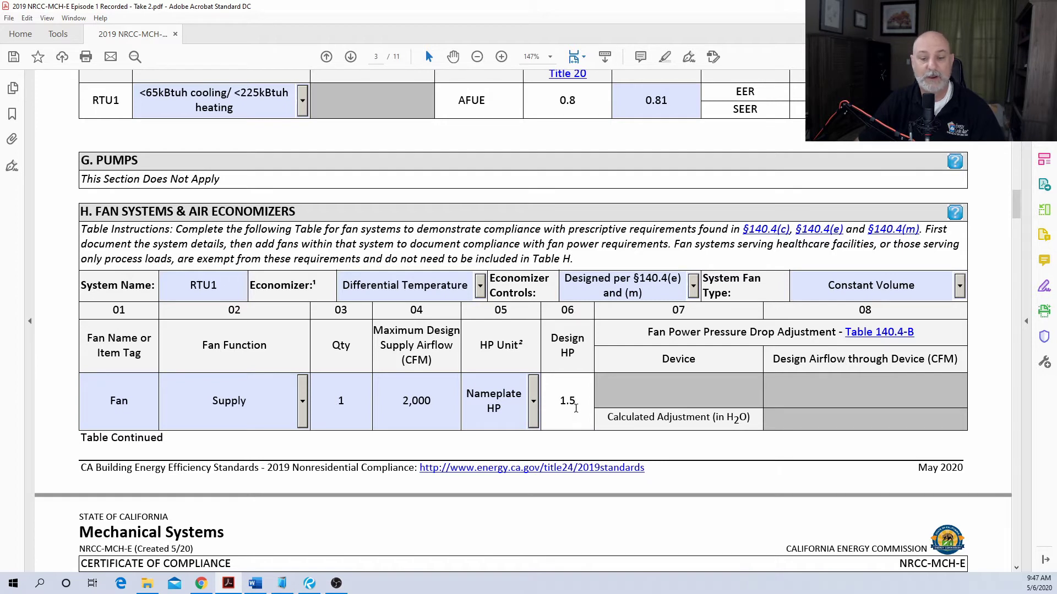
{"action": "key", "text": "Tab"}
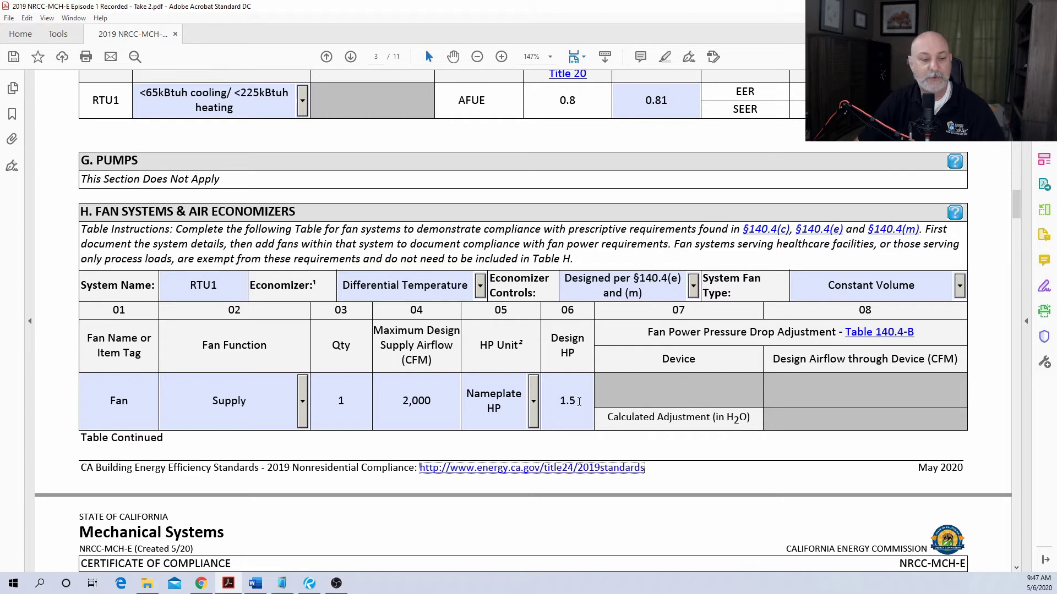
Step: In Table I, System Controls, name the system RTU1 and set its system zoning to single zone
{"action": "scroll", "coordinate": [581, 396], "scroll_direction": "down", "scroll_amount": 6}
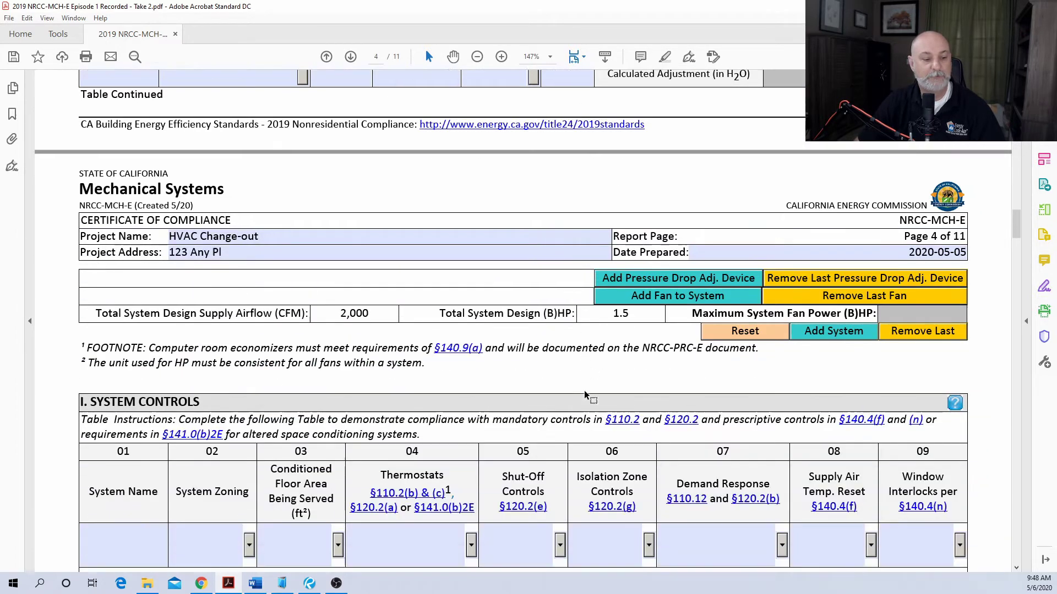
{"action": "scroll", "coordinate": [583, 391], "scroll_direction": "down", "scroll_amount": 3}
{"action": "left_click", "coordinate": [586, 391]}
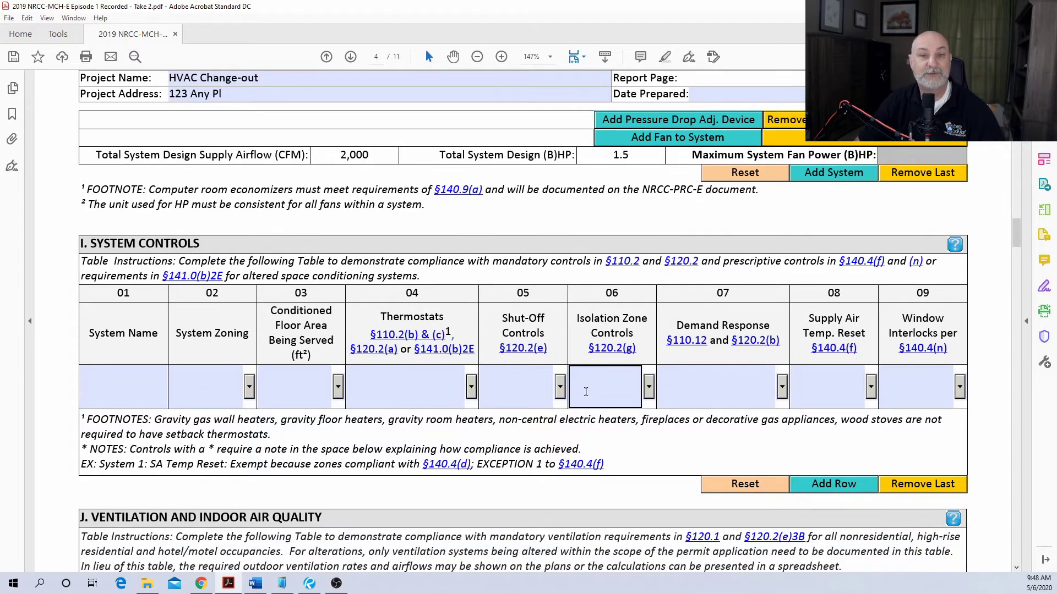
{"action": "left_click", "coordinate": [130, 394]}
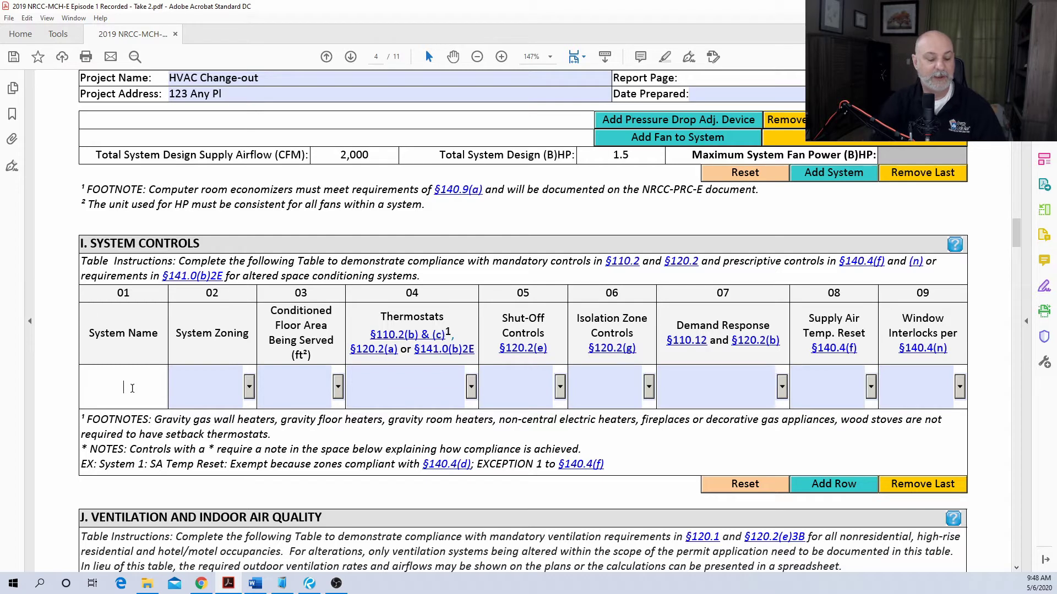
{"action": "type", "text": "R"}
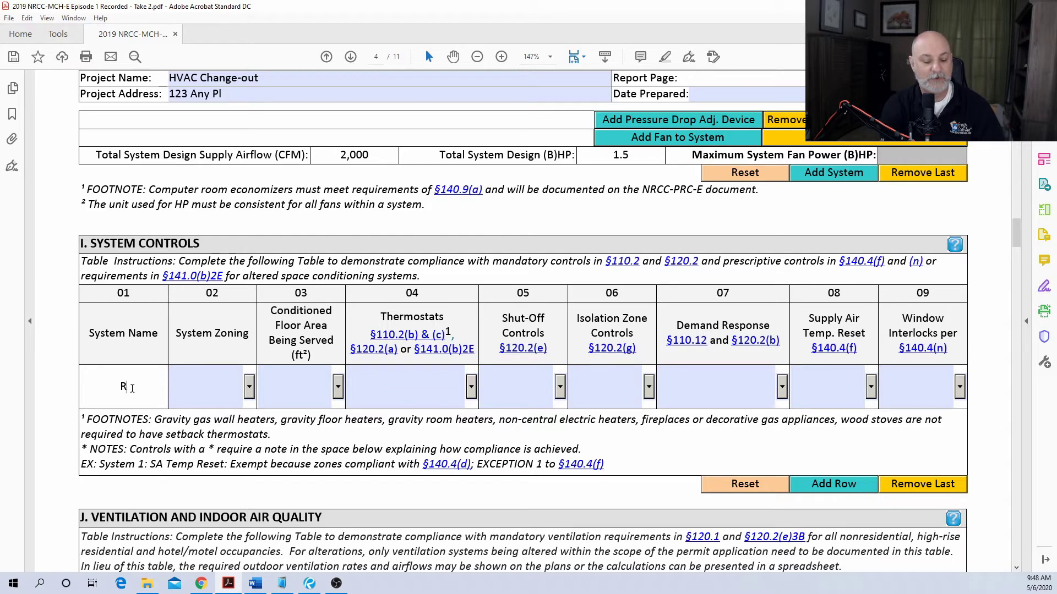
{"action": "type", "text": "TU1"}
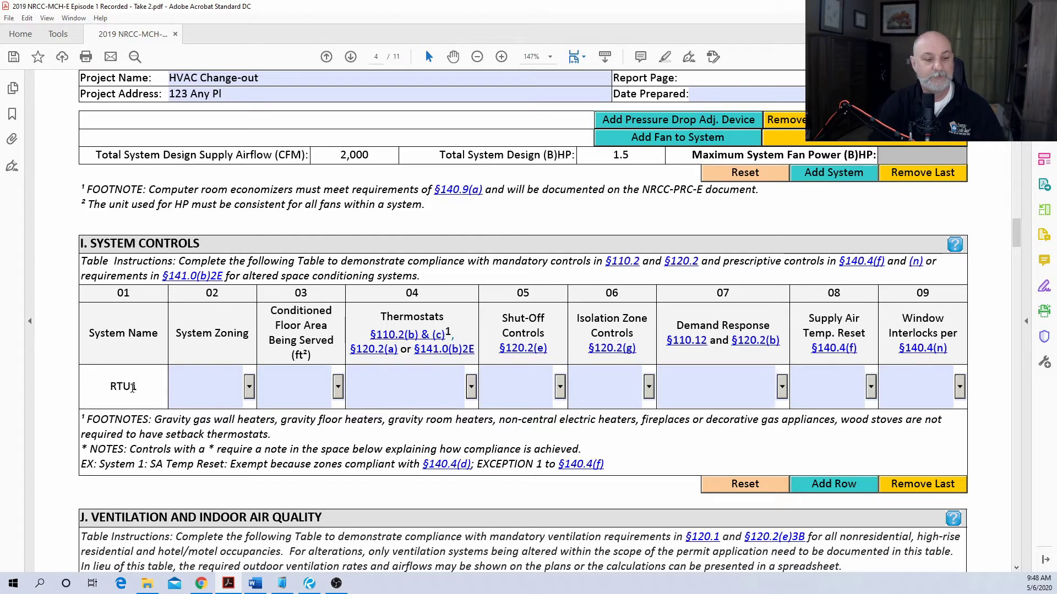
{"action": "key", "text": "Tab"}
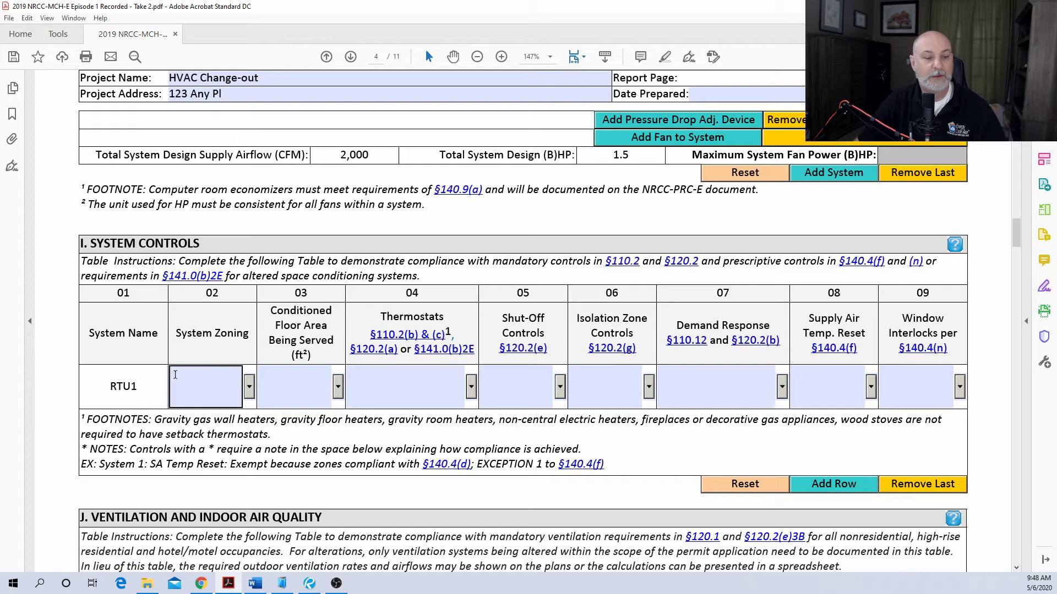
{"action": "left_click", "coordinate": [248, 383]}
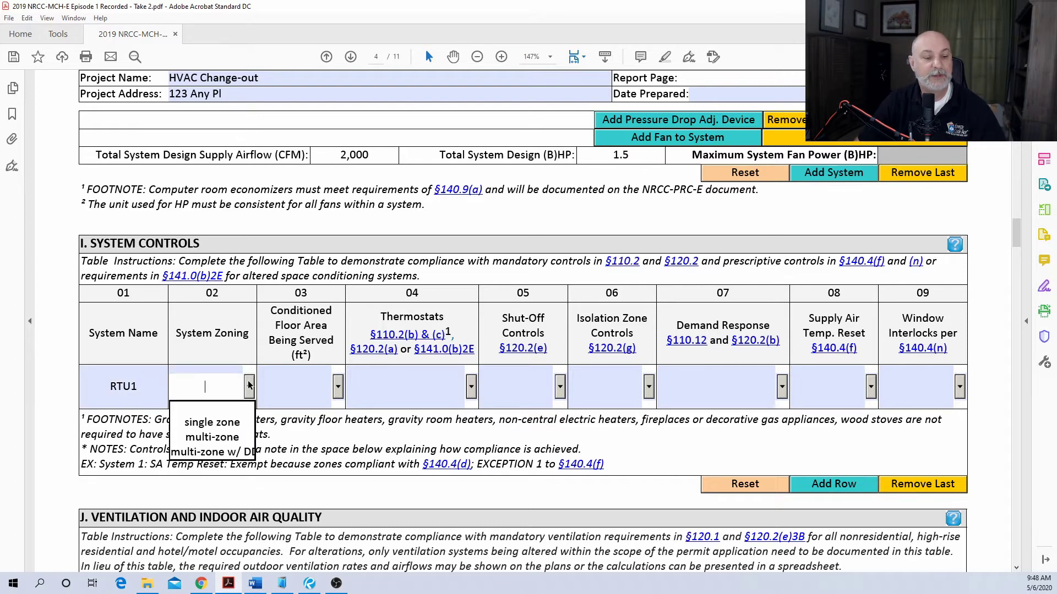
{"action": "left_click", "coordinate": [234, 425]}
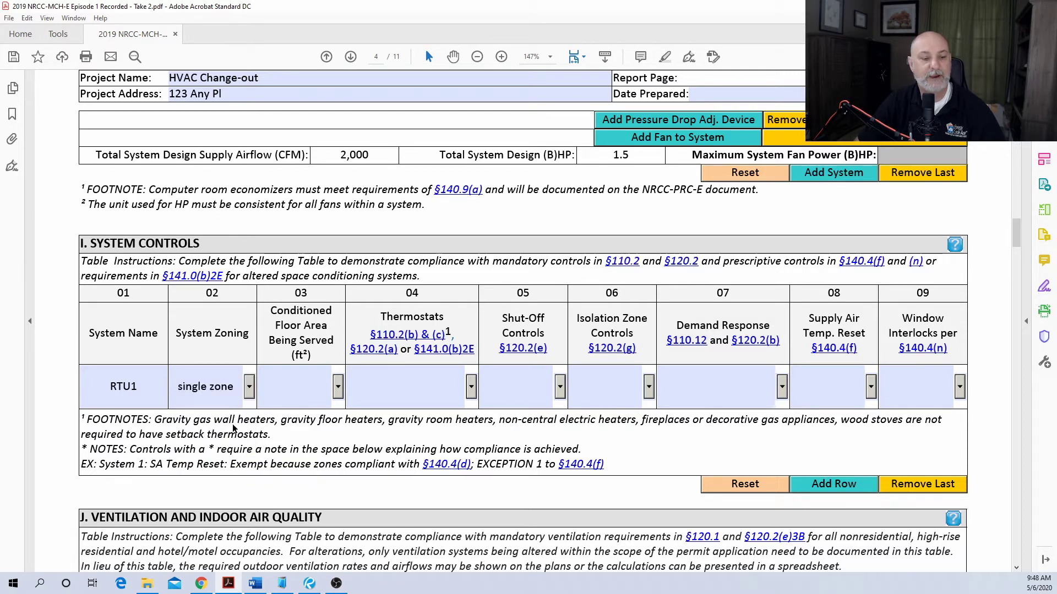
Step: Set RTU1's conditioned floor area being served to NA: Altered per §141.0(b)2E, keeping the single zone choice
{"action": "left_click", "coordinate": [315, 398]}
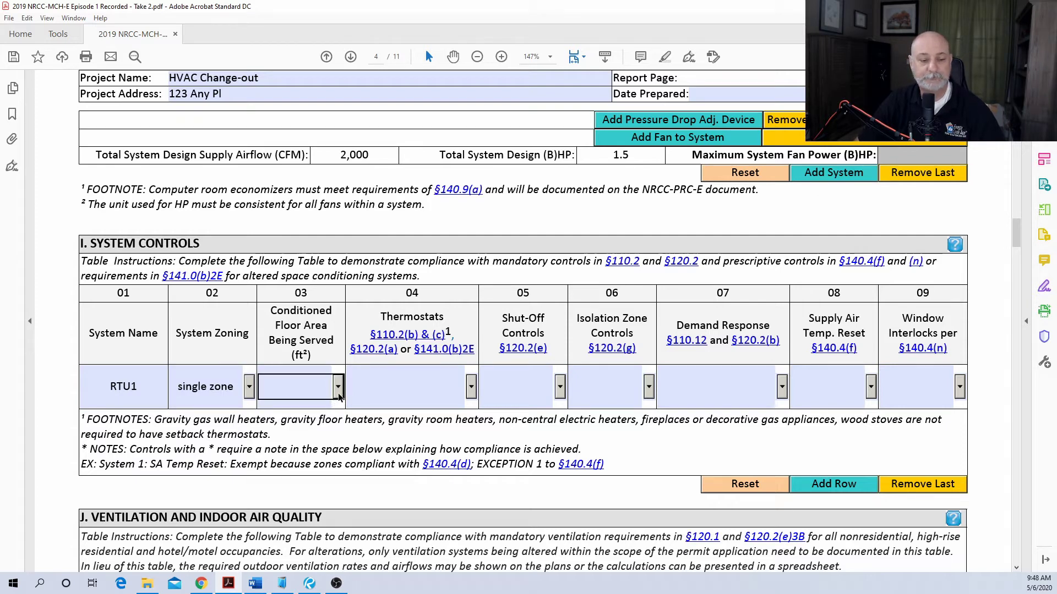
{"action": "left_click", "coordinate": [251, 394]}
{"action": "left_click", "coordinate": [251, 395]}
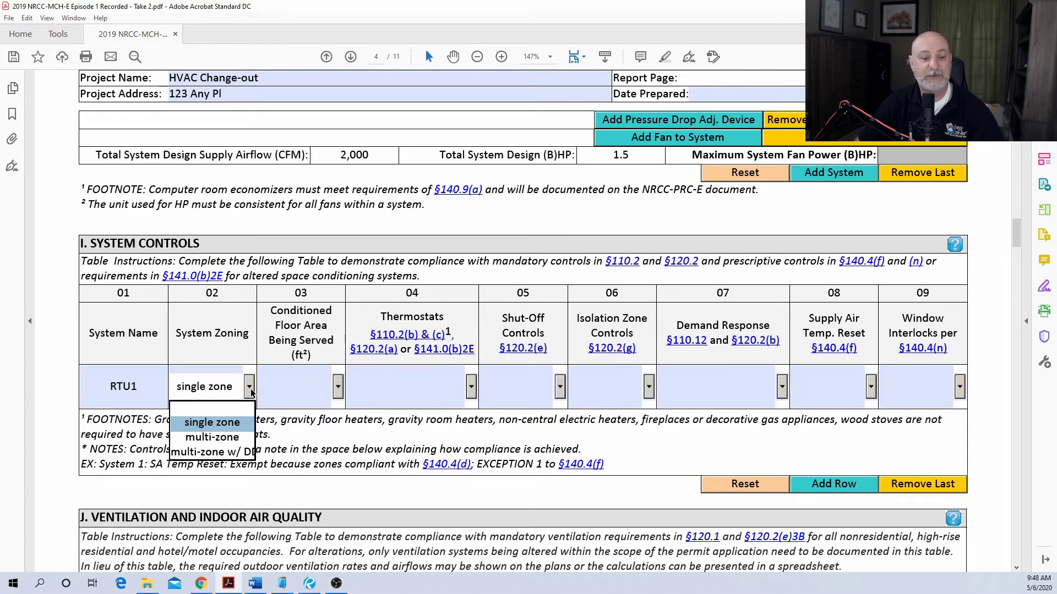
{"action": "left_click", "coordinate": [250, 389]}
{"action": "left_click", "coordinate": [338, 388]}
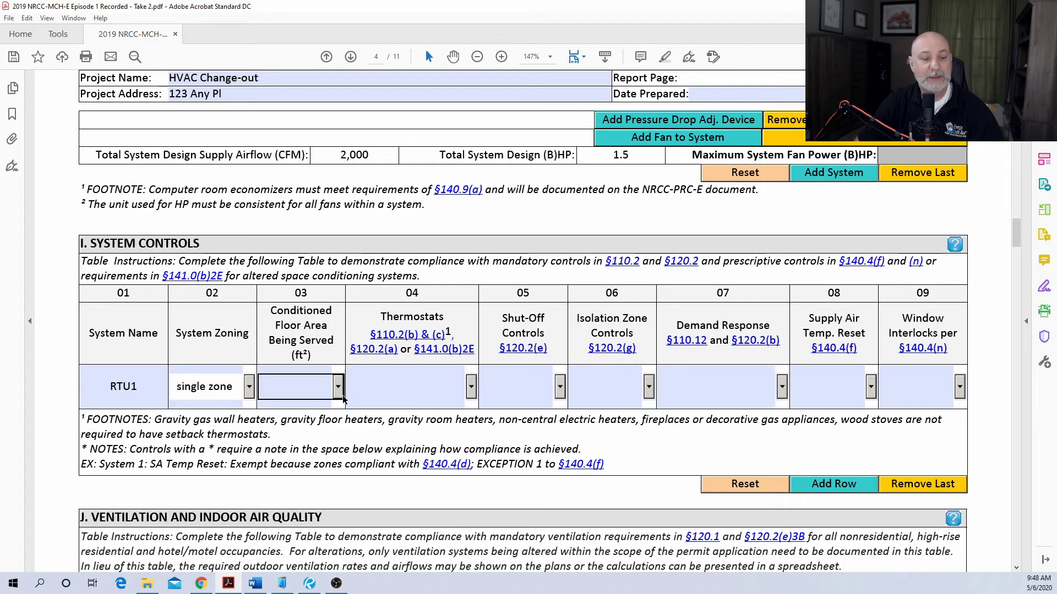
{"action": "left_click", "coordinate": [338, 388]}
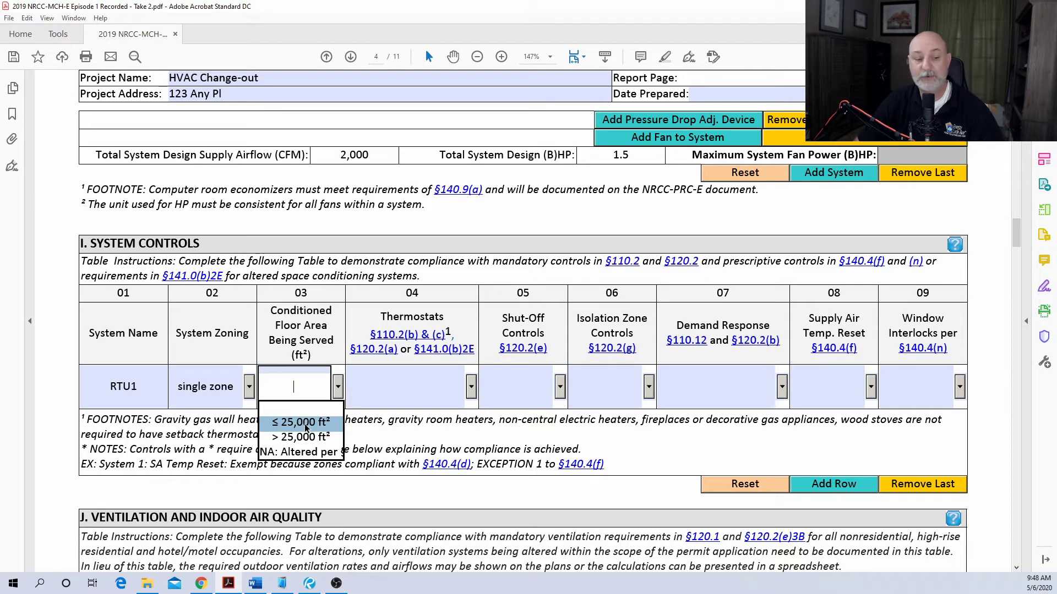
{"action": "left_click", "coordinate": [308, 453]}
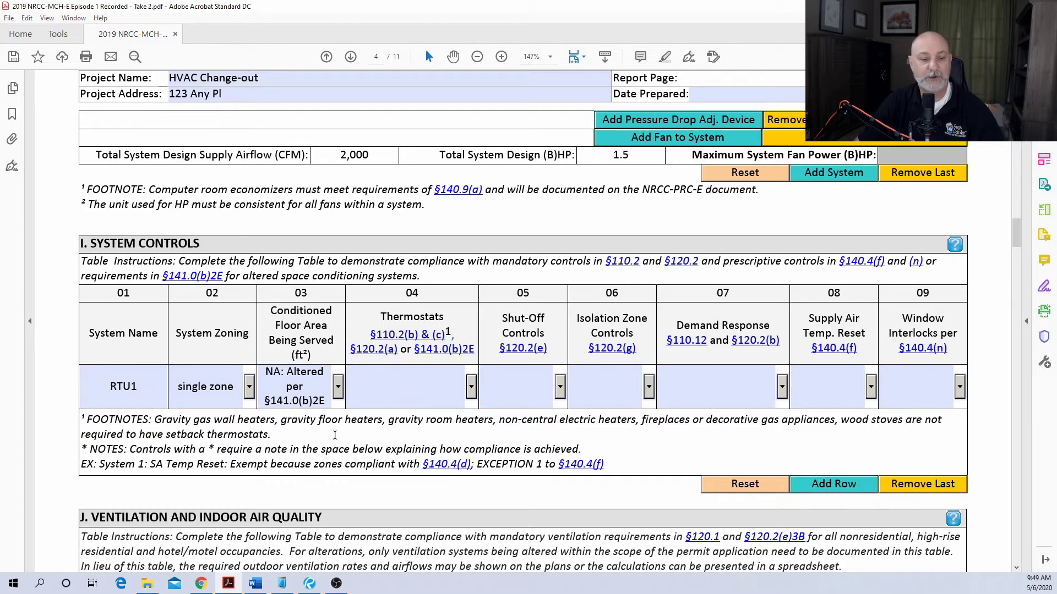
Step: Set RTU1's thermostats entry to Setback + DR Tstat per §110.12
{"action": "key", "text": "Tab"}
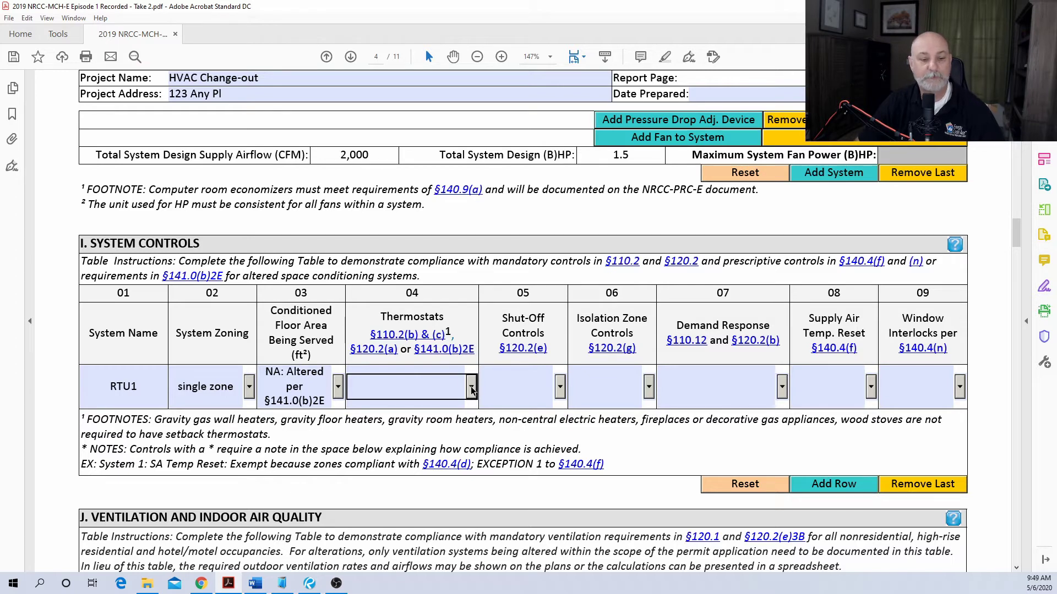
{"action": "left_click", "coordinate": [471, 385]}
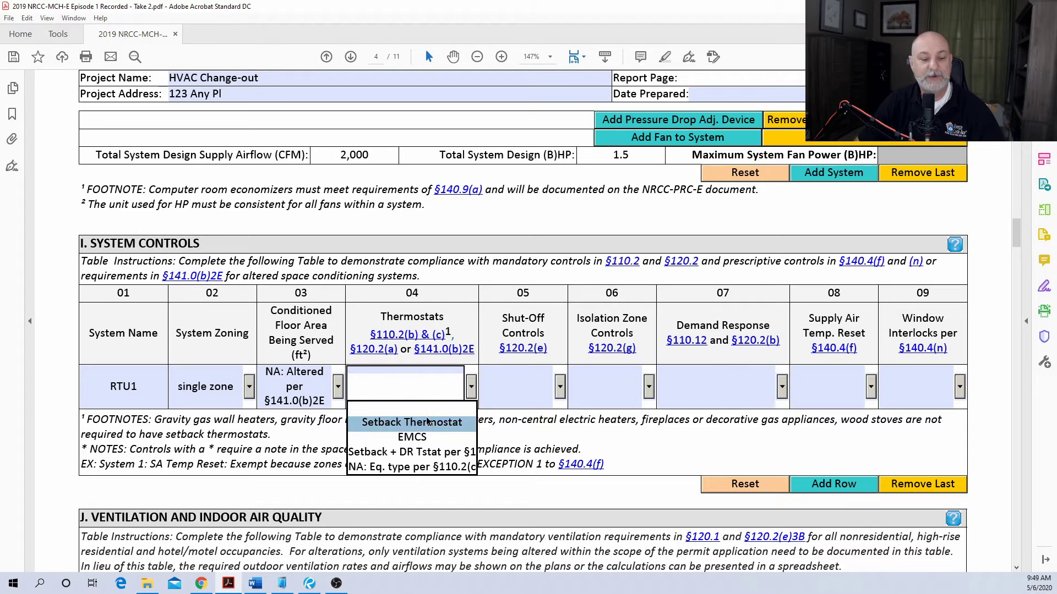
{"action": "left_click", "coordinate": [434, 453]}
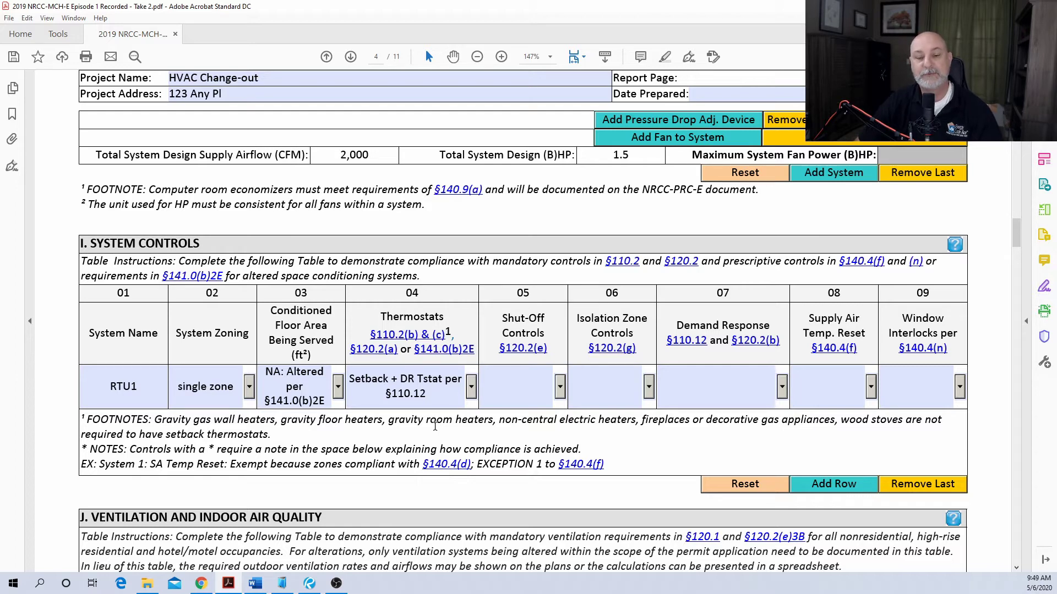
{"action": "left_click", "coordinate": [444, 404]}
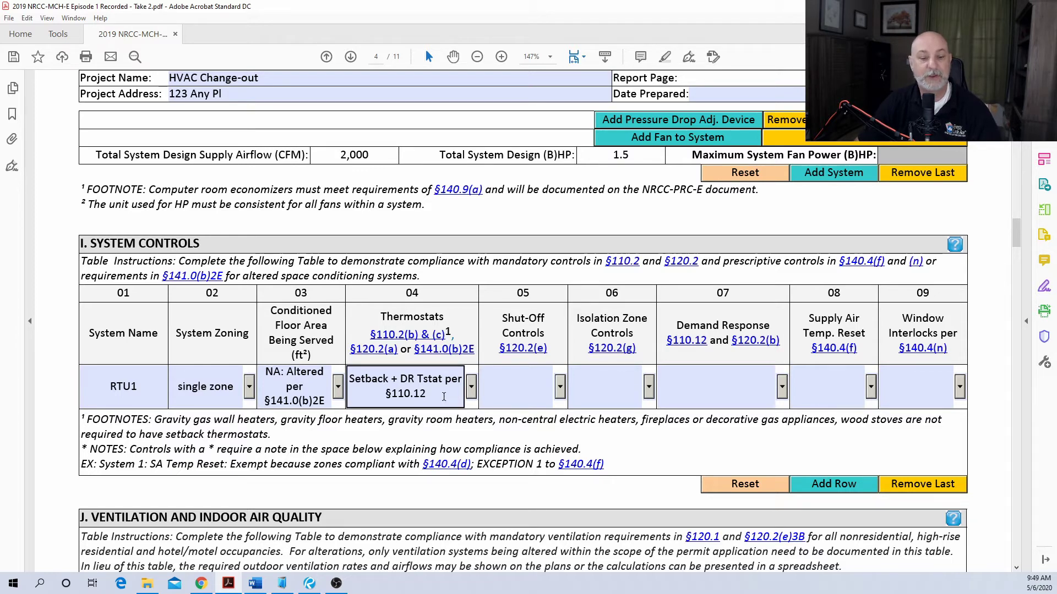
Step: Set RTU1's shut-off controls to NA: Altered per §141.0(b)2E and its isolation zone controls to NA: Single Zone
{"action": "left_click", "coordinate": [537, 376]}
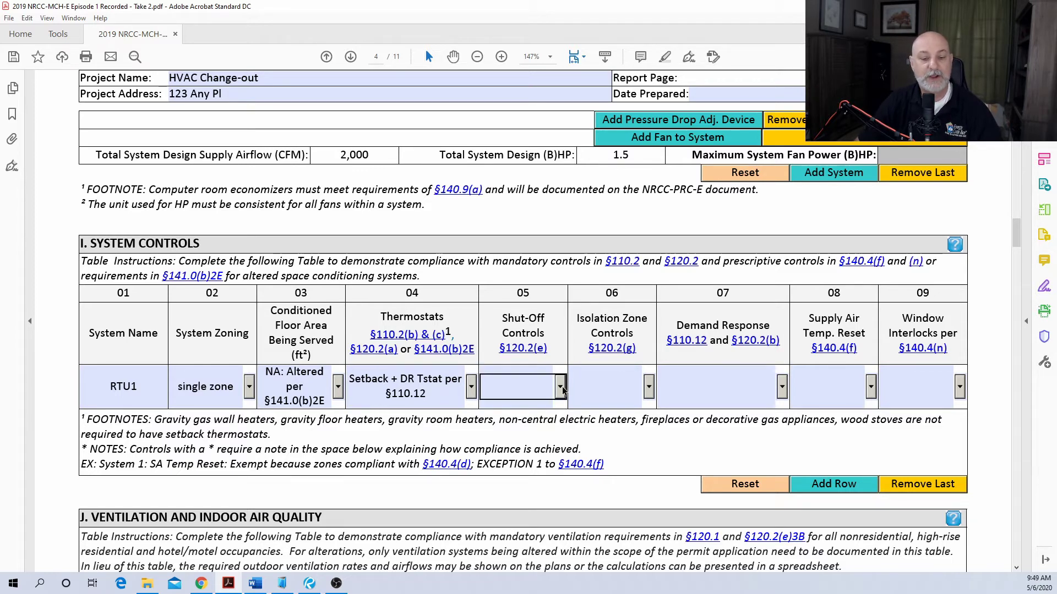
{"action": "left_click", "coordinate": [559, 388]}
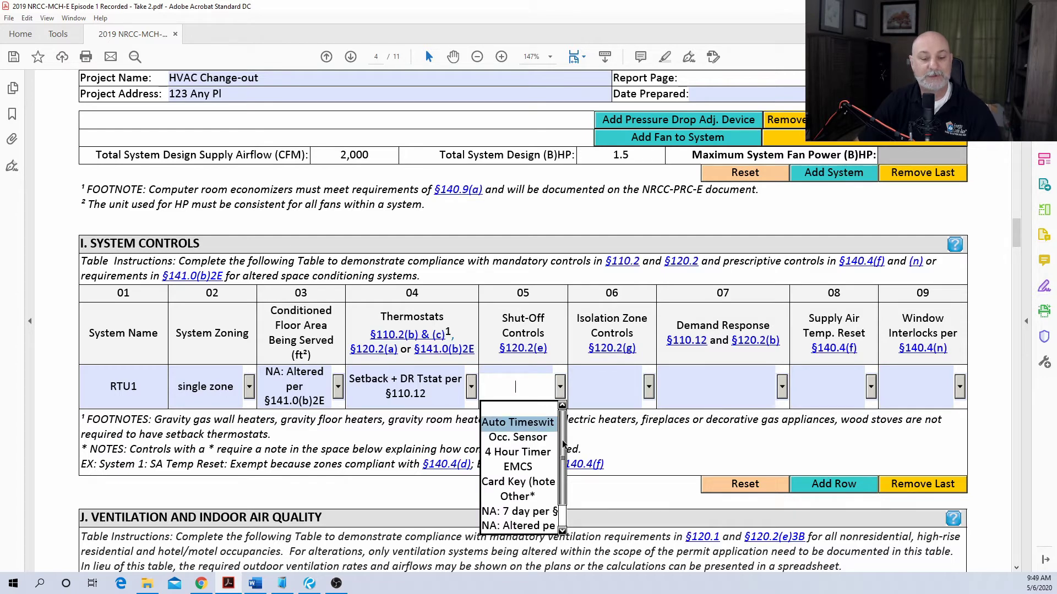
{"action": "scroll", "coordinate": [562, 445], "scroll_direction": "down", "scroll_amount": 1}
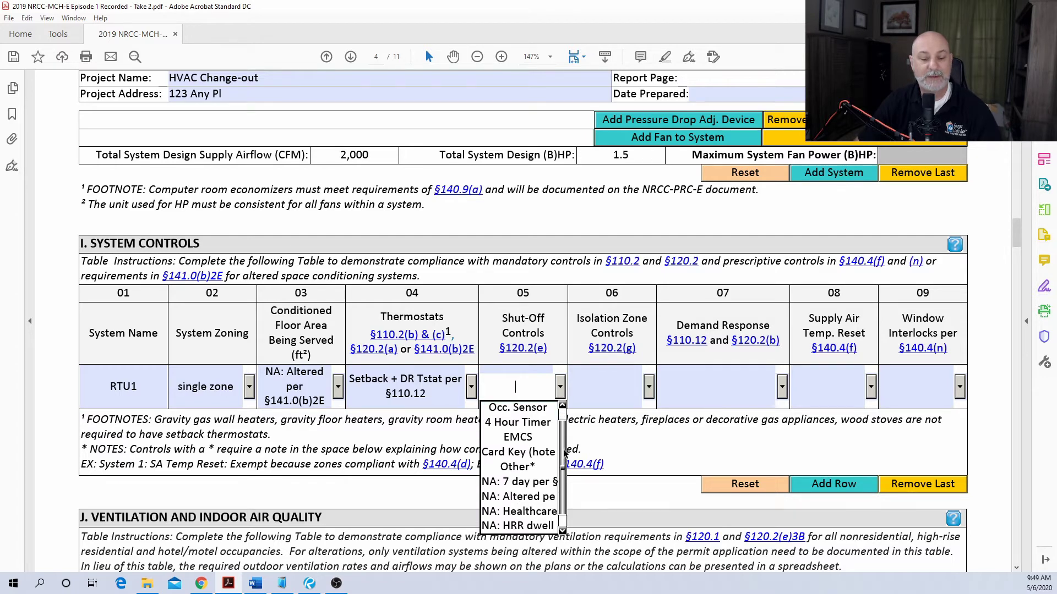
{"action": "left_click", "coordinate": [527, 498]}
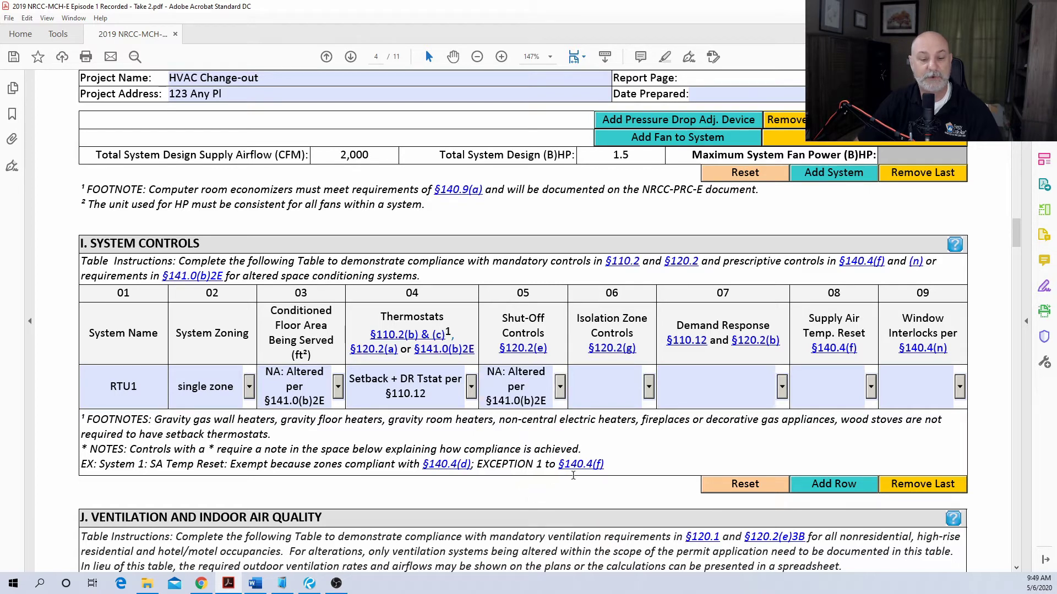
{"action": "left_click", "coordinate": [648, 387]}
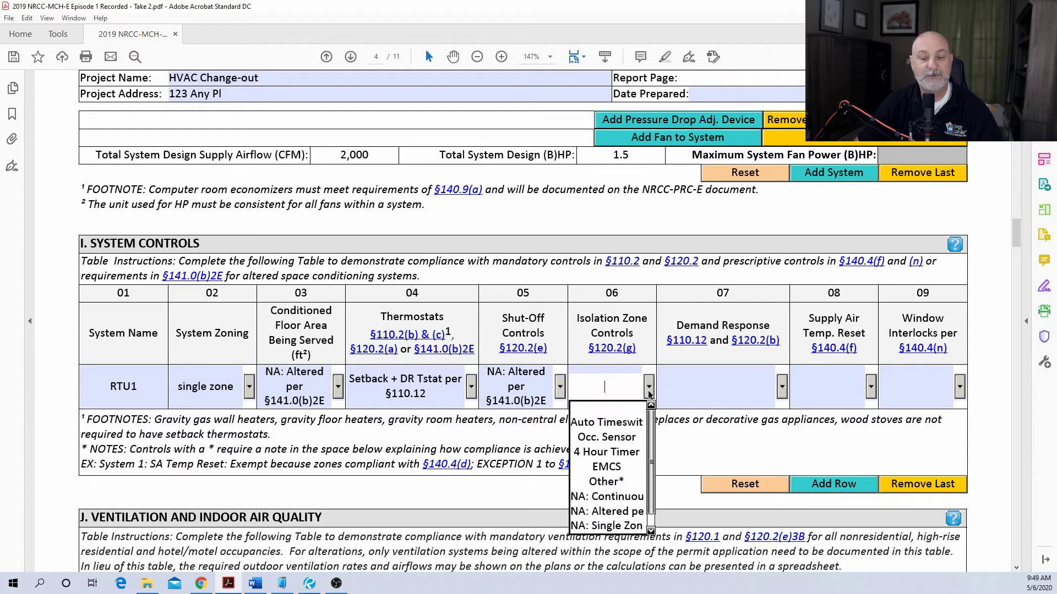
{"action": "left_click_drag", "start_coordinate": [649, 437], "coordinate": [651, 466]}
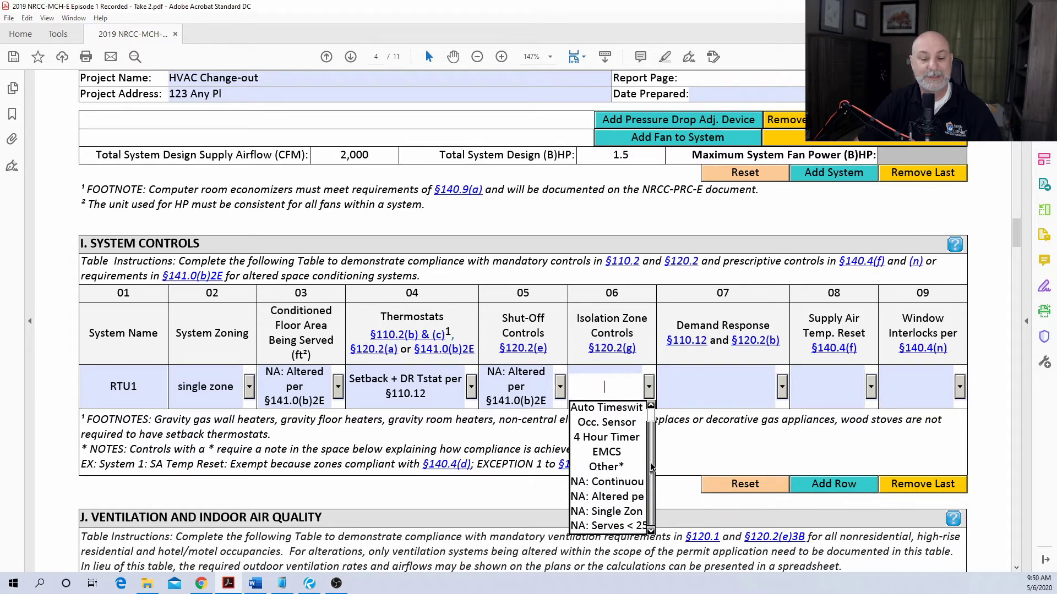
{"action": "left_click", "coordinate": [616, 513]}
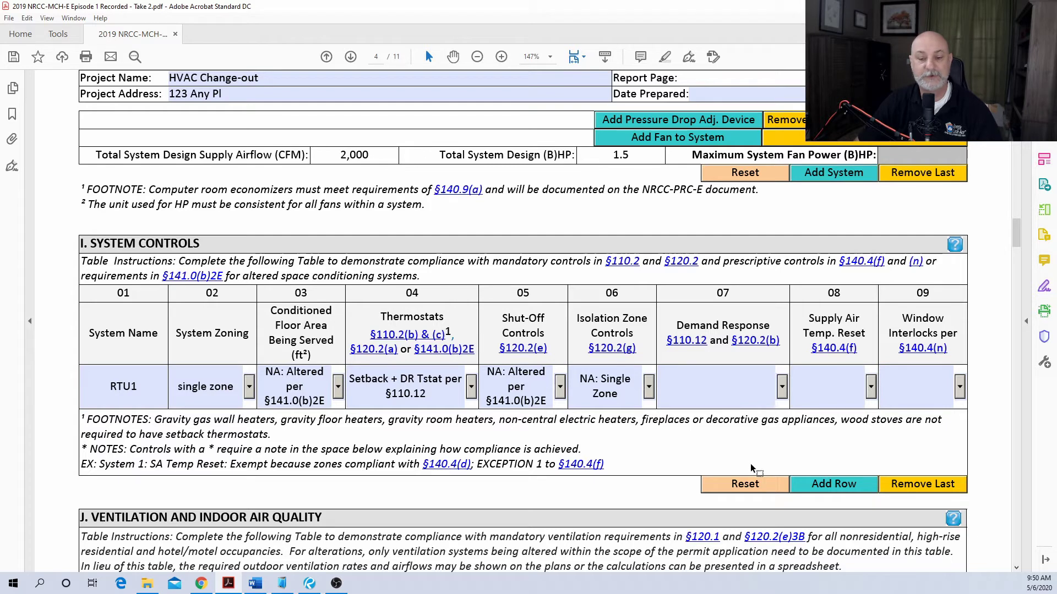
Step: Set RTU1's demand response to DR Tstat per §110.12 and its supply air temperature reset to NA: Single Zone
{"action": "left_click", "coordinate": [783, 391]}
{"action": "left_click", "coordinate": [784, 395]}
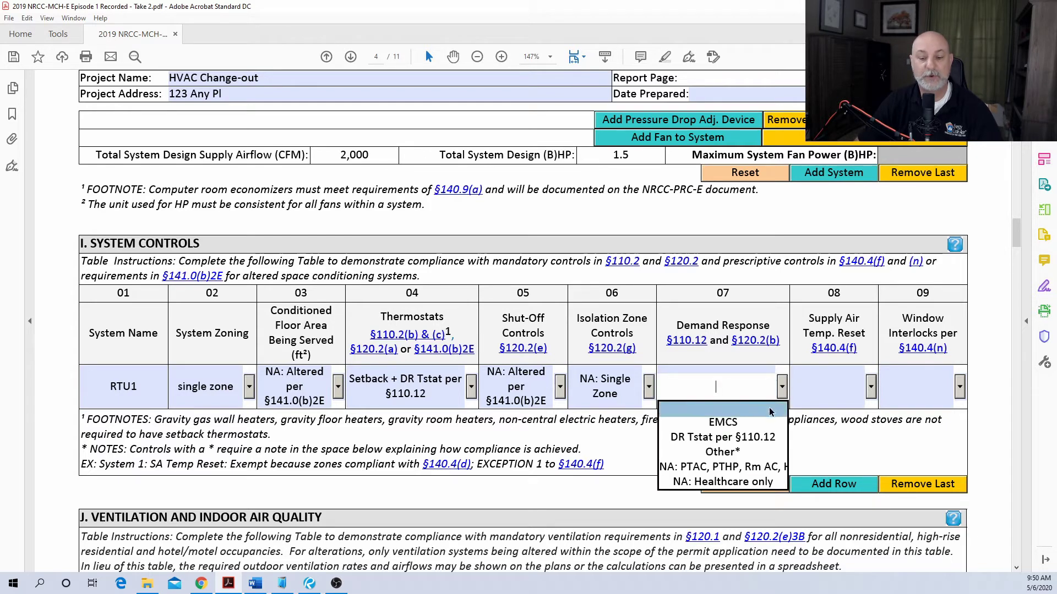
{"action": "left_click", "coordinate": [760, 440]}
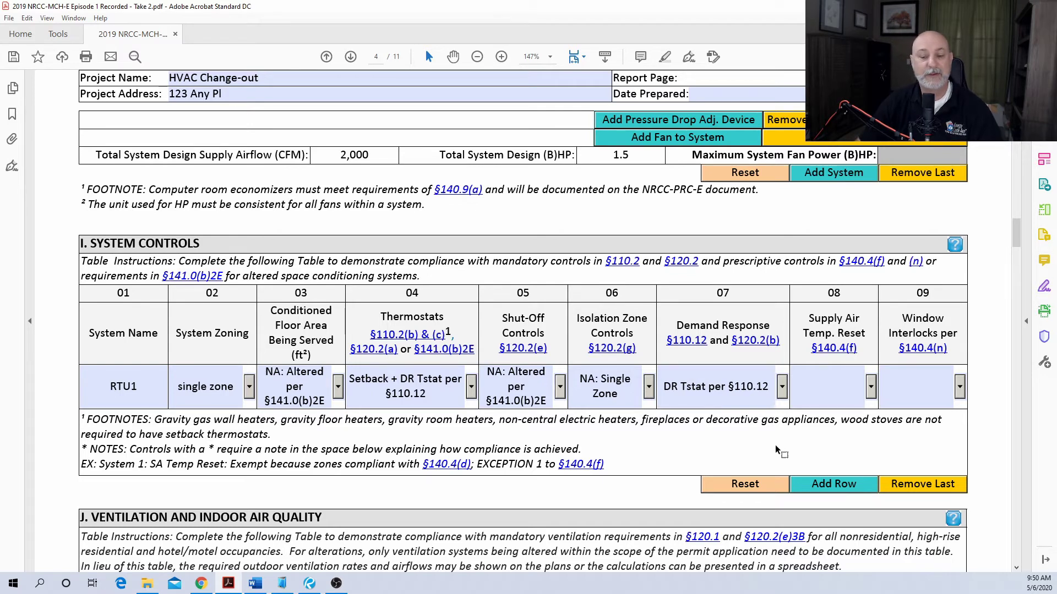
{"action": "left_click", "coordinate": [872, 388]}
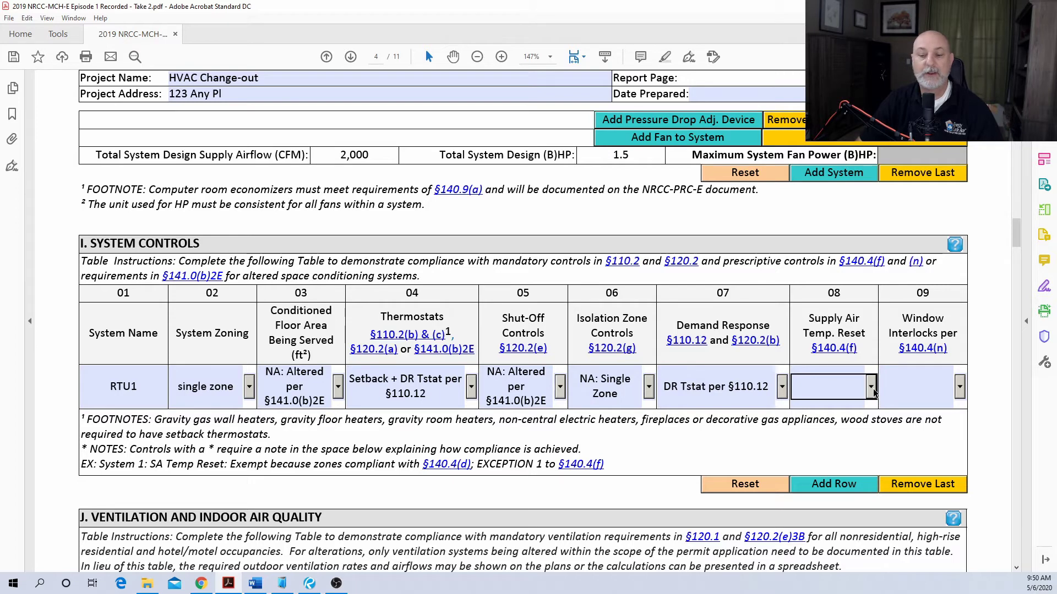
{"action": "left_click", "coordinate": [872, 388]}
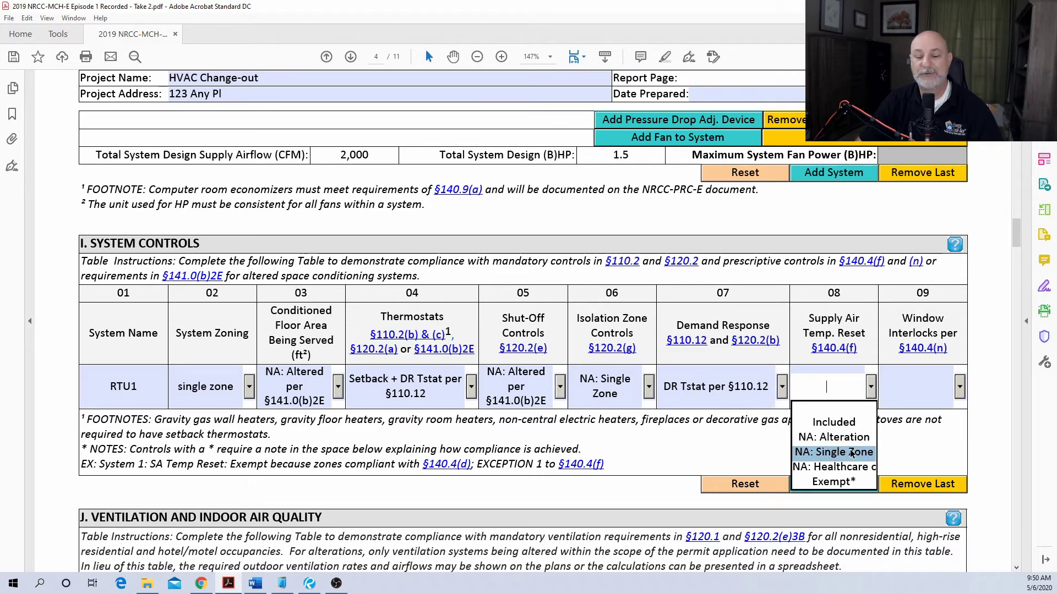
{"action": "left_click", "coordinate": [850, 453]}
Step: Set RTU1's window interlocks entry in the system controls table to NA: Alteration project
{"action": "left_click", "coordinate": [956, 403]}
{"action": "left_click", "coordinate": [959, 392]}
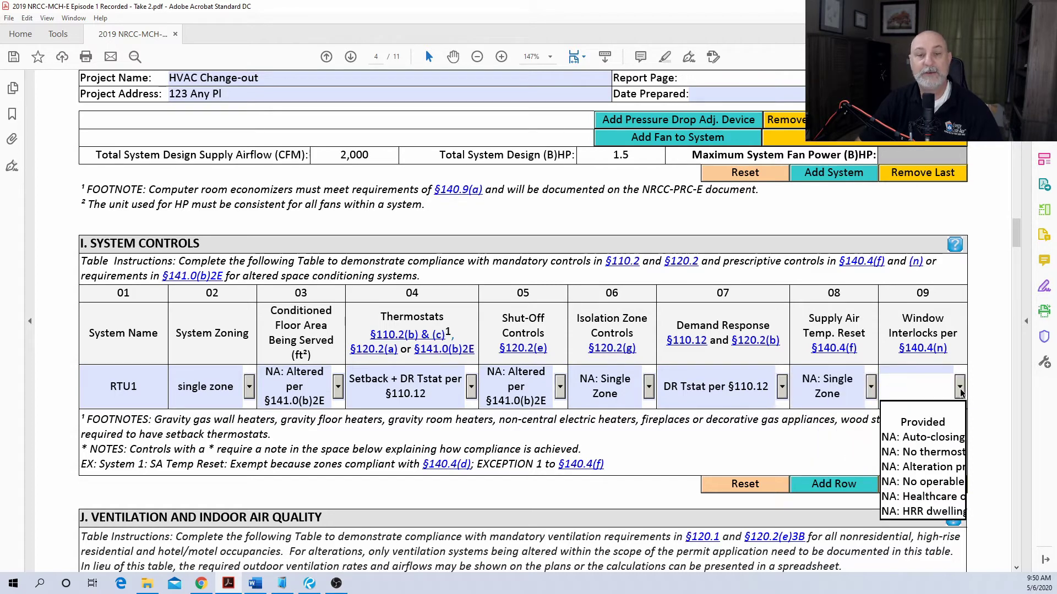
{"action": "left_click", "coordinate": [934, 468]}
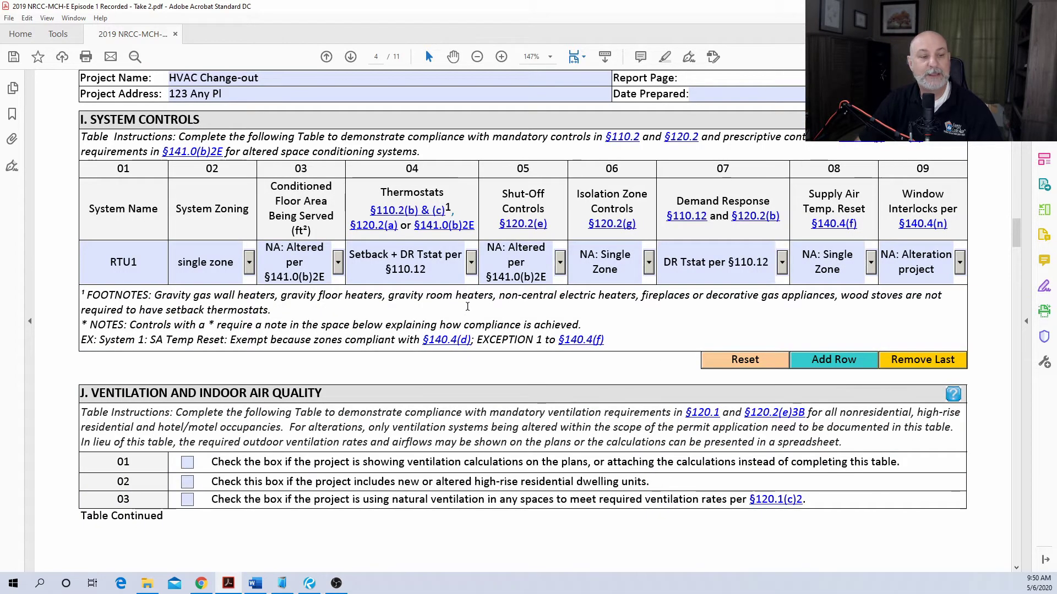
{"action": "left_click", "coordinate": [353, 259]}
{"action": "left_click", "coordinate": [441, 313]}
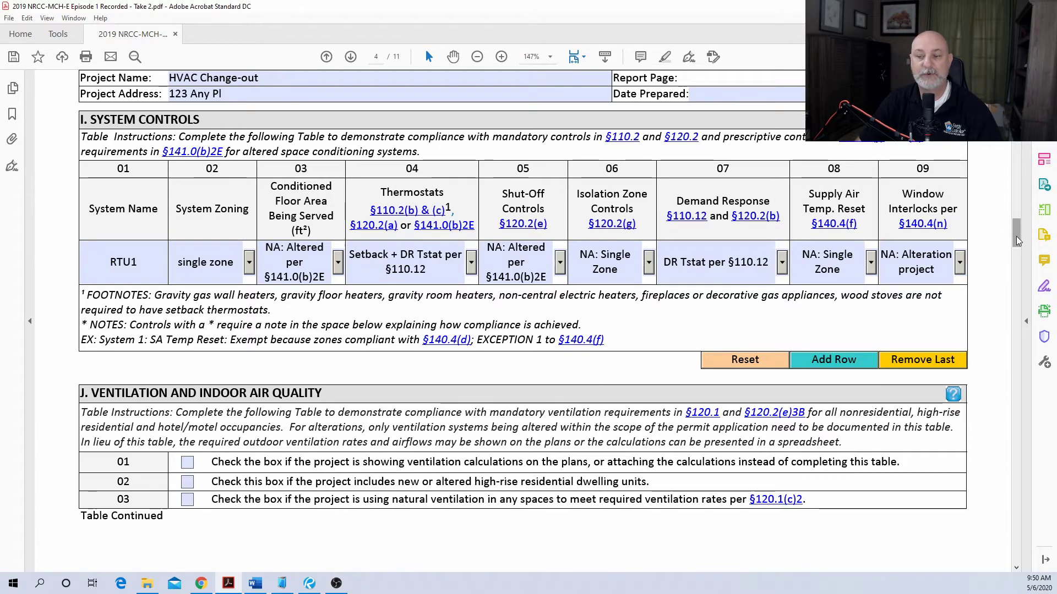
Step: Enter RTU1 as the system name in the Nonresidential and Hotel/Motel ventilation table
{"action": "left_click_drag", "start_coordinate": [1017, 241], "coordinate": [1017, 136]}
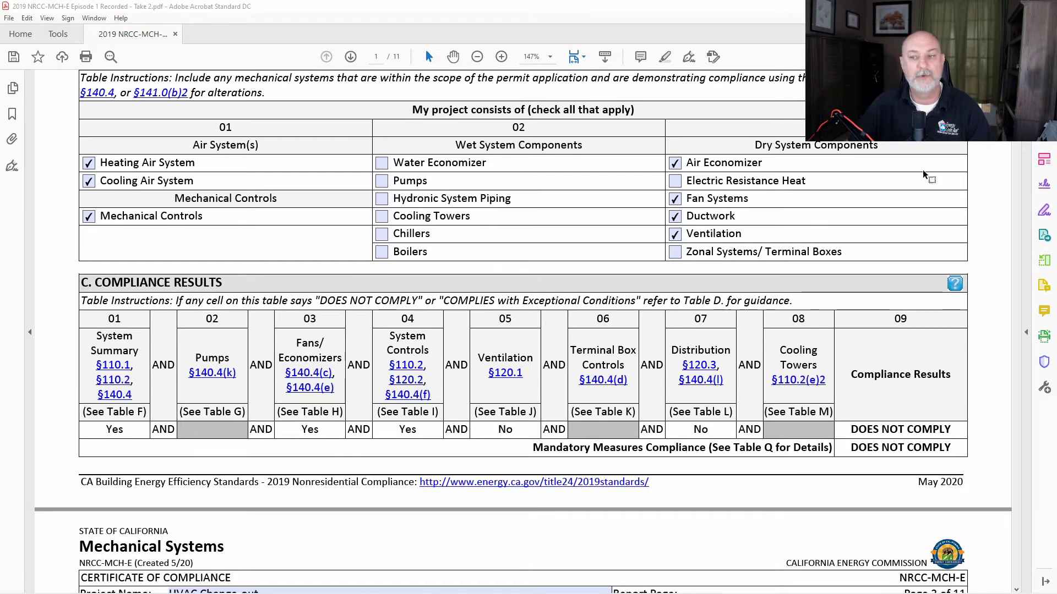
{"action": "left_click_drag", "start_coordinate": [1017, 162], "coordinate": [1019, 261]}
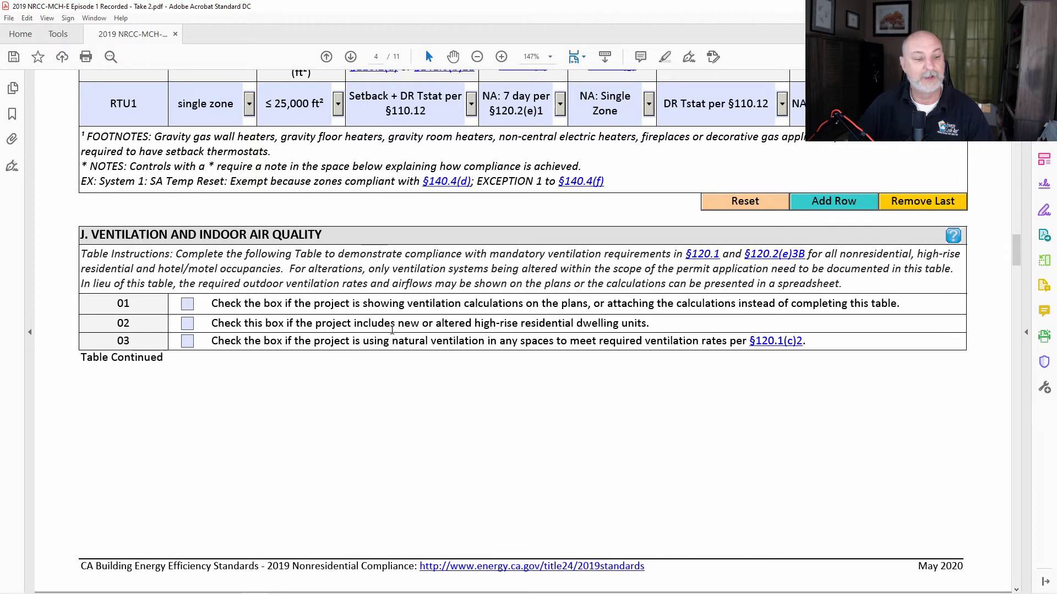
{"action": "scroll", "coordinate": [398, 309], "scroll_direction": "down", "scroll_amount": 3}
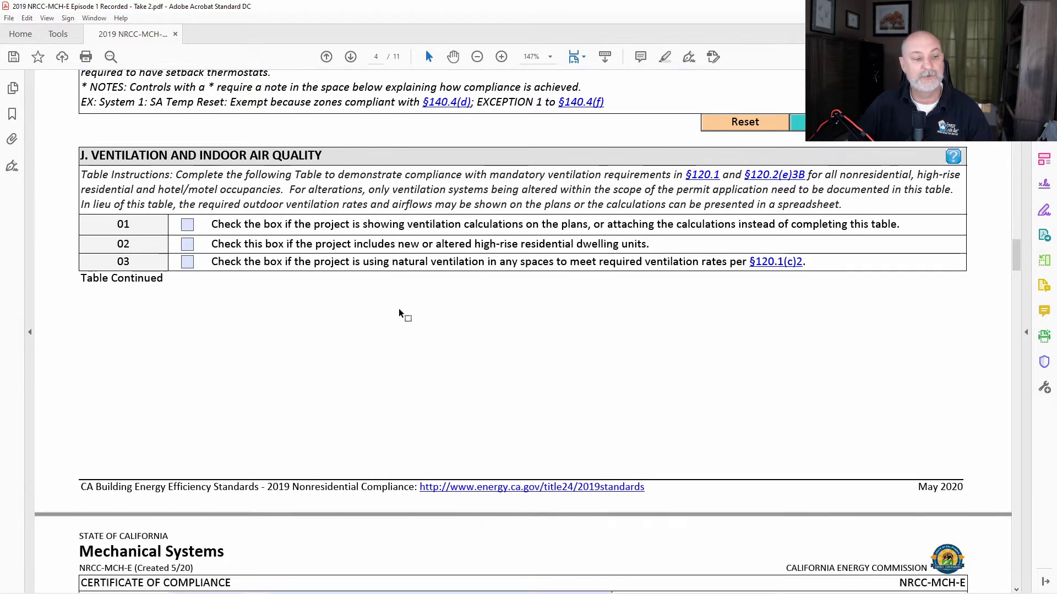
{"action": "scroll", "coordinate": [399, 307], "scroll_direction": "down", "scroll_amount": 5}
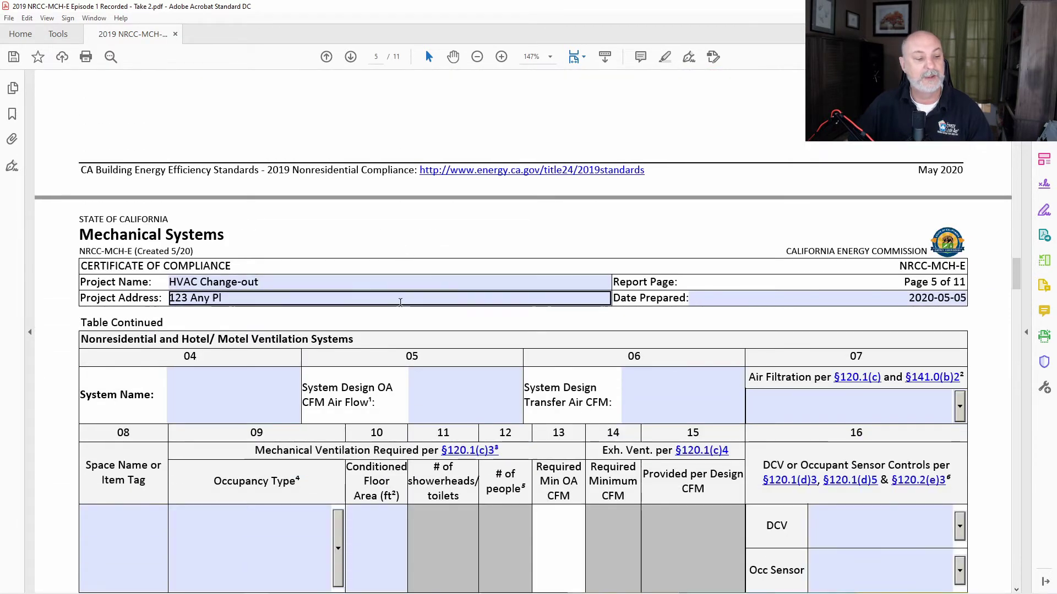
{"action": "scroll", "coordinate": [400, 301], "scroll_direction": "down", "scroll_amount": 1}
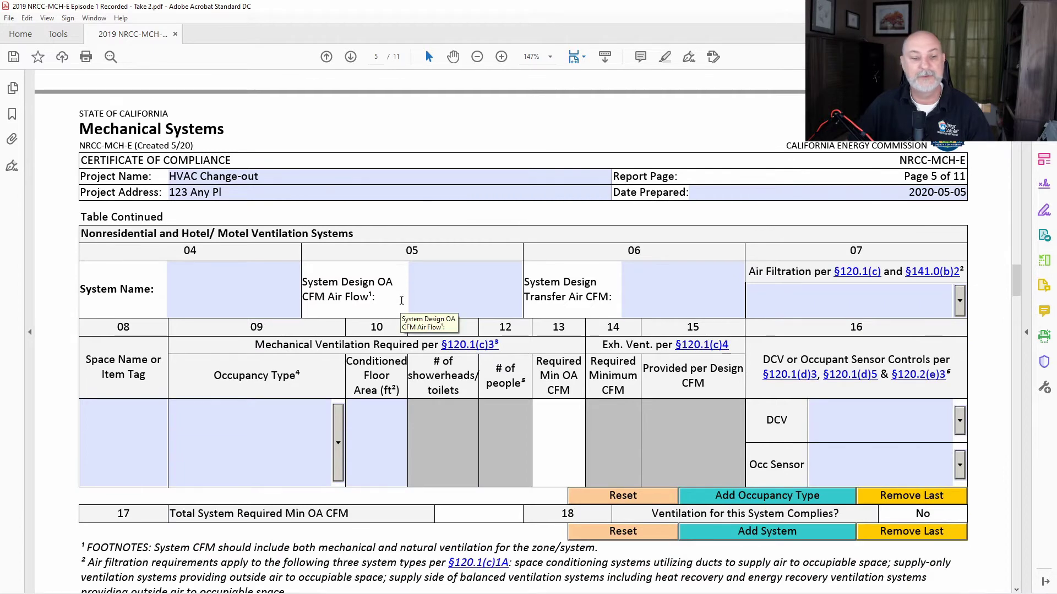
{"action": "left_click", "coordinate": [234, 292]}
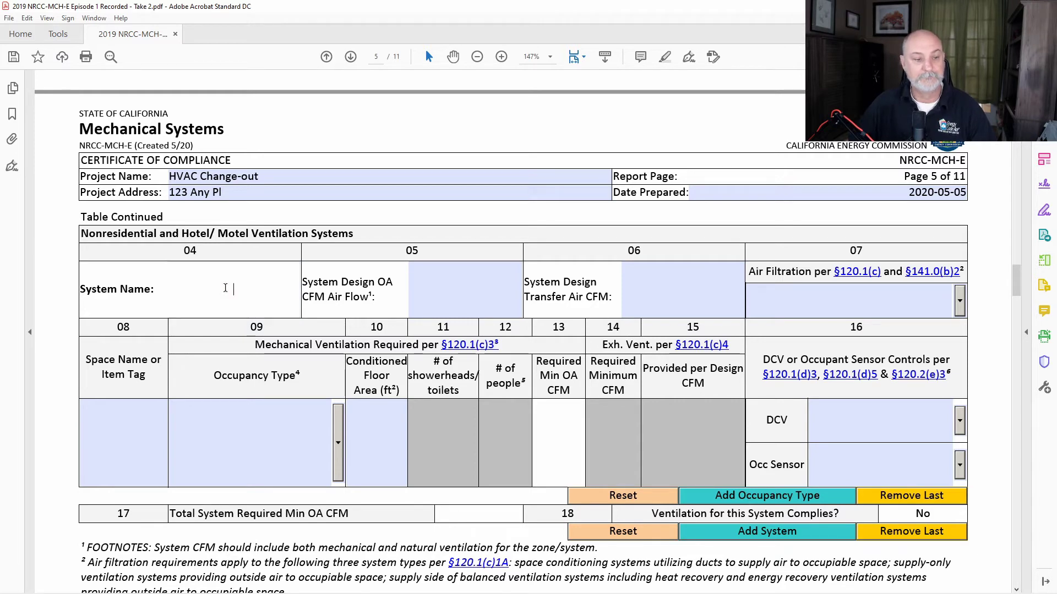
{"action": "type", "text": "RTU1"}
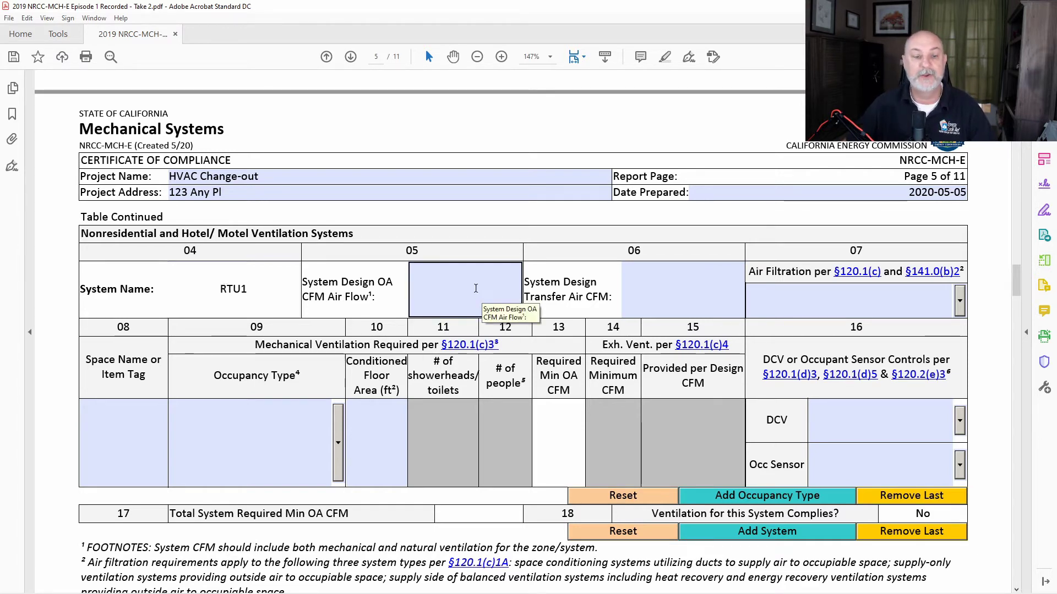
Step: Set RTU1's system design transfer air to 0 CFM and its air filtration to Provided per §120.1(c) (NR & Hotel/Motel)
{"action": "left_click", "coordinate": [476, 288]}
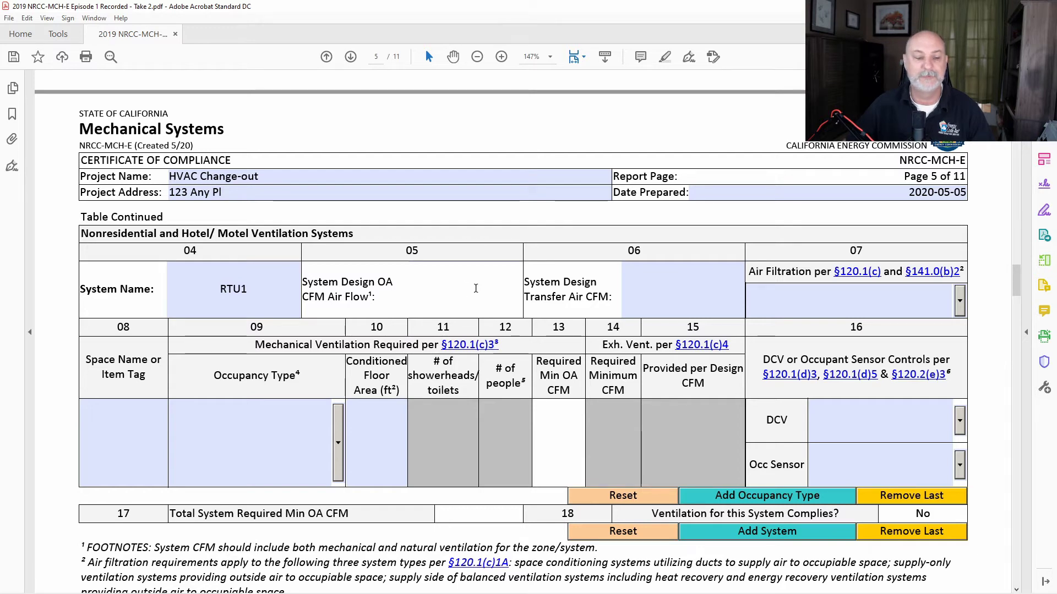
{"action": "left_click", "coordinate": [158, 401]}
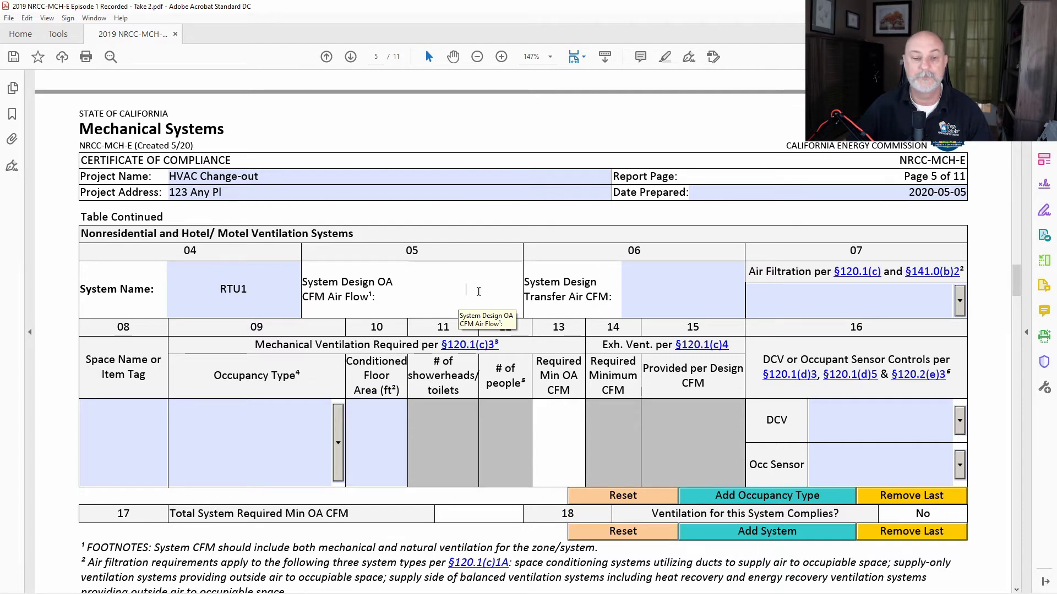
{"action": "left_click", "coordinate": [676, 293]}
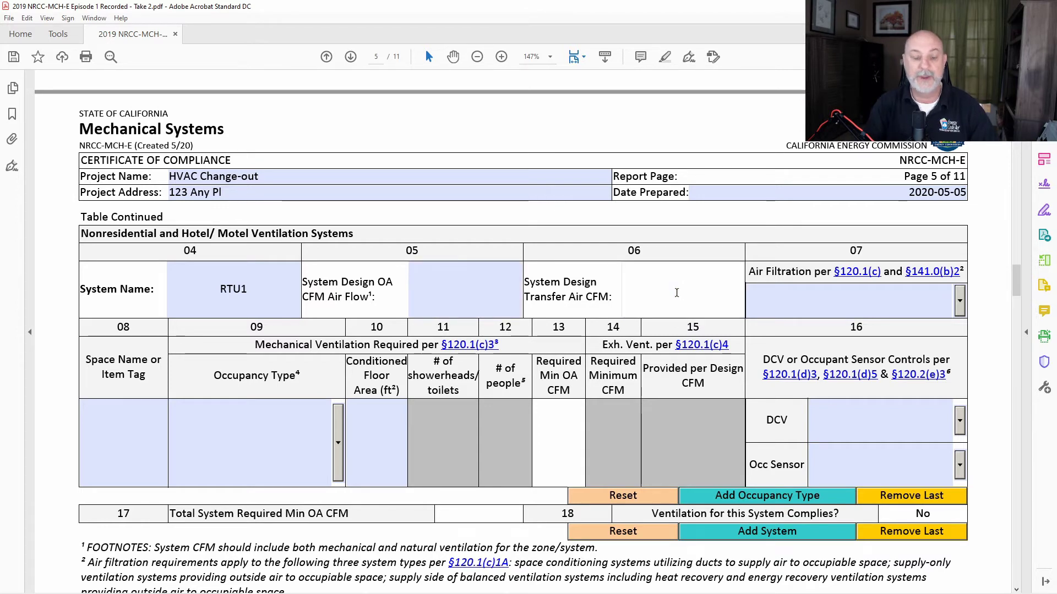
{"action": "type", "text": "0"}
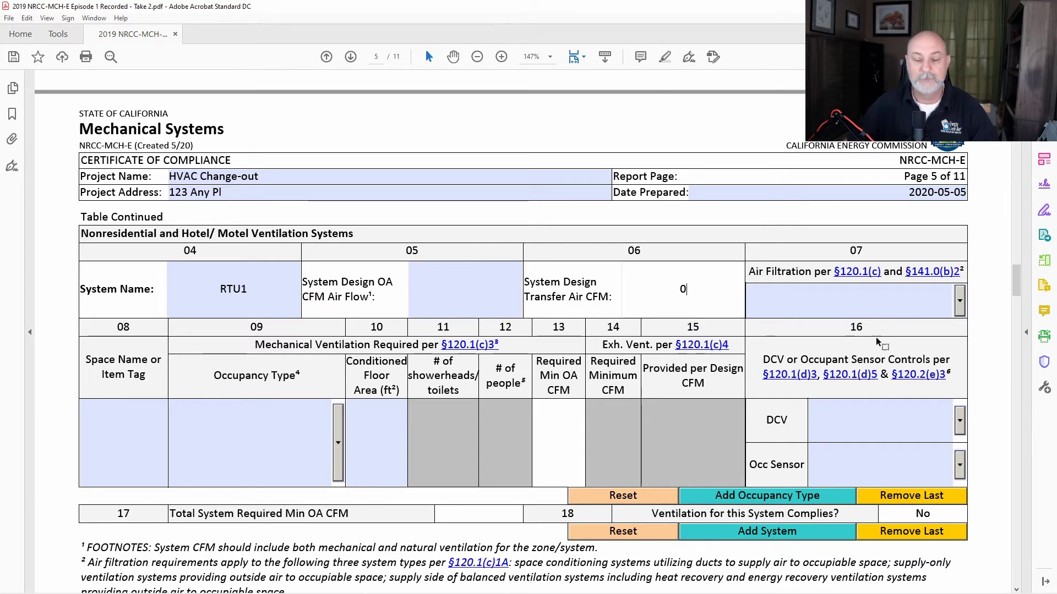
{"action": "left_click", "coordinate": [958, 303]}
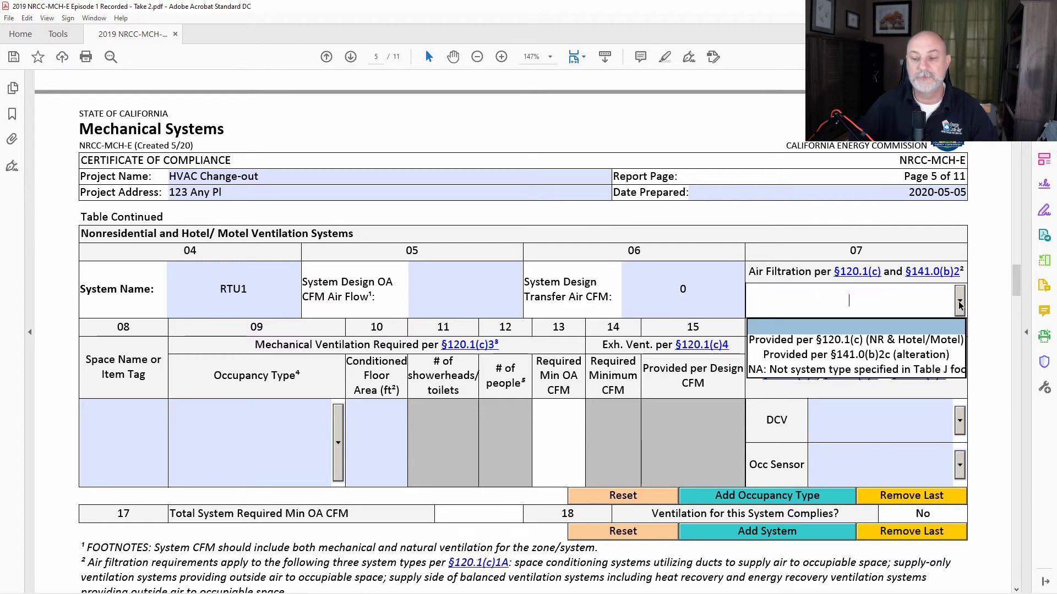
{"action": "left_click", "coordinate": [913, 342]}
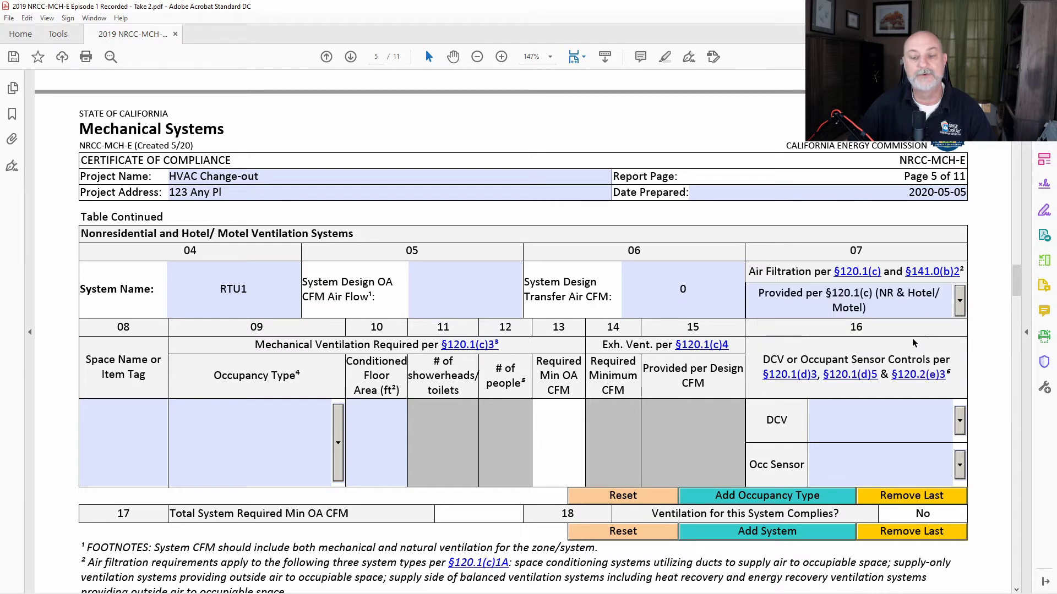
Step: Name RTU1's first ventilated space Retail and set its occupancy type to Retail sales
{"action": "left_click", "coordinate": [133, 428]}
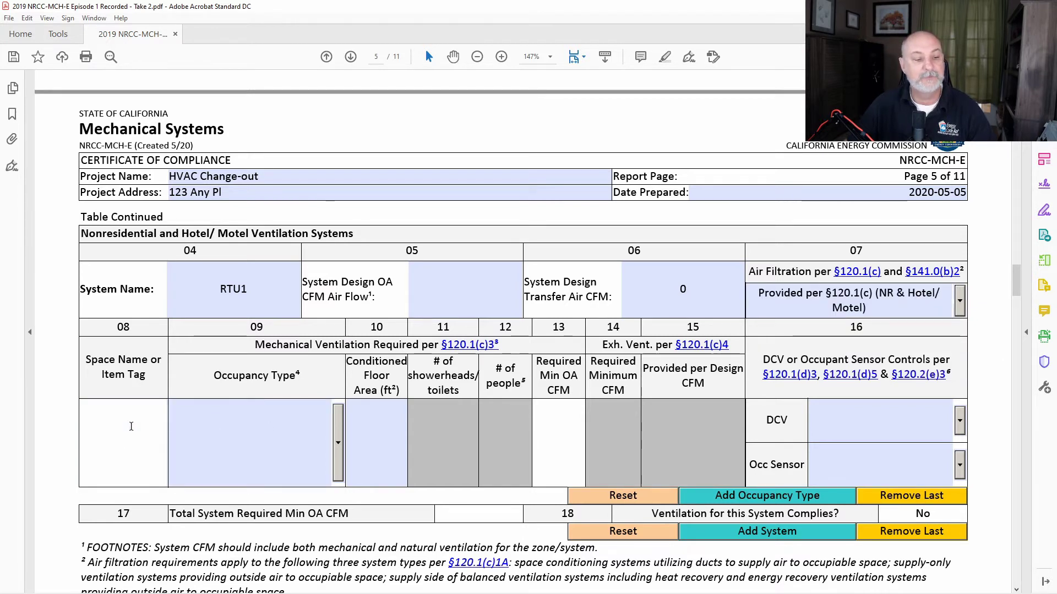
{"action": "type", "text": "Retail"}
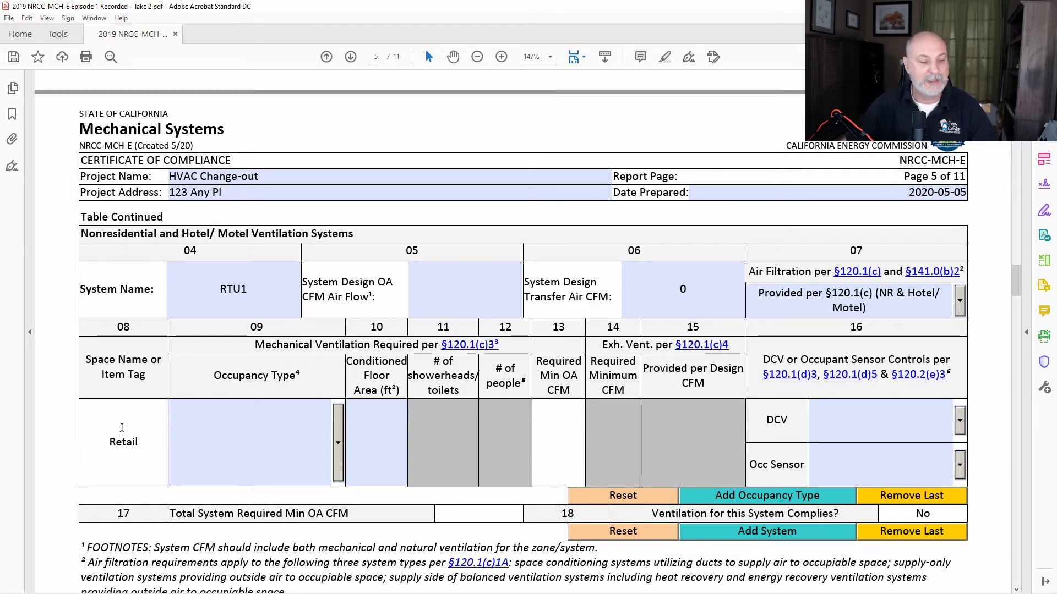
{"action": "left_click", "coordinate": [184, 426]}
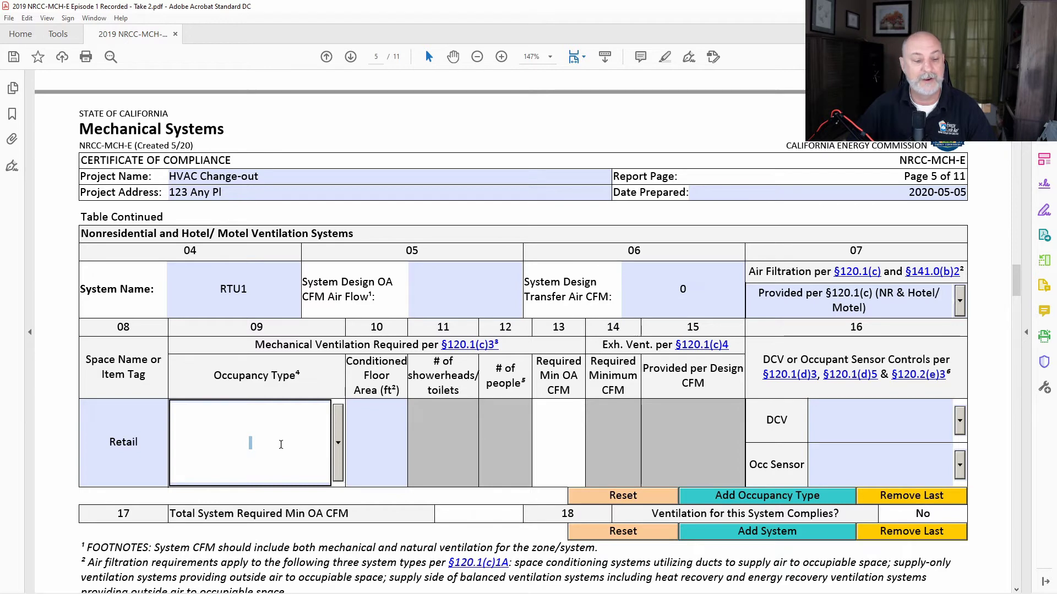
{"action": "type", "text": "R"}
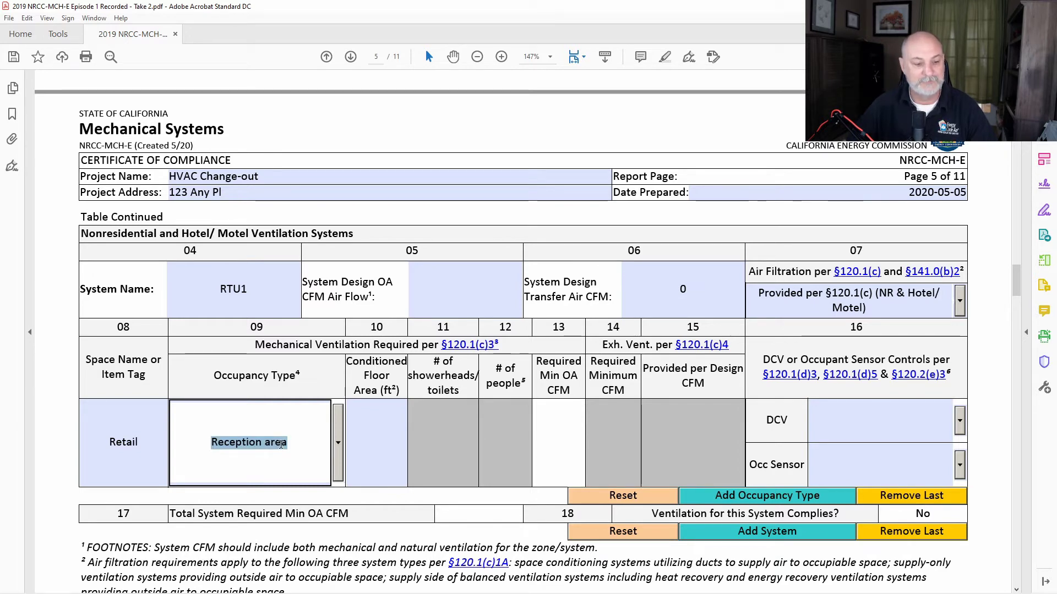
{"action": "type", "text": "es"}
{"action": "type", "text": "Ret"}
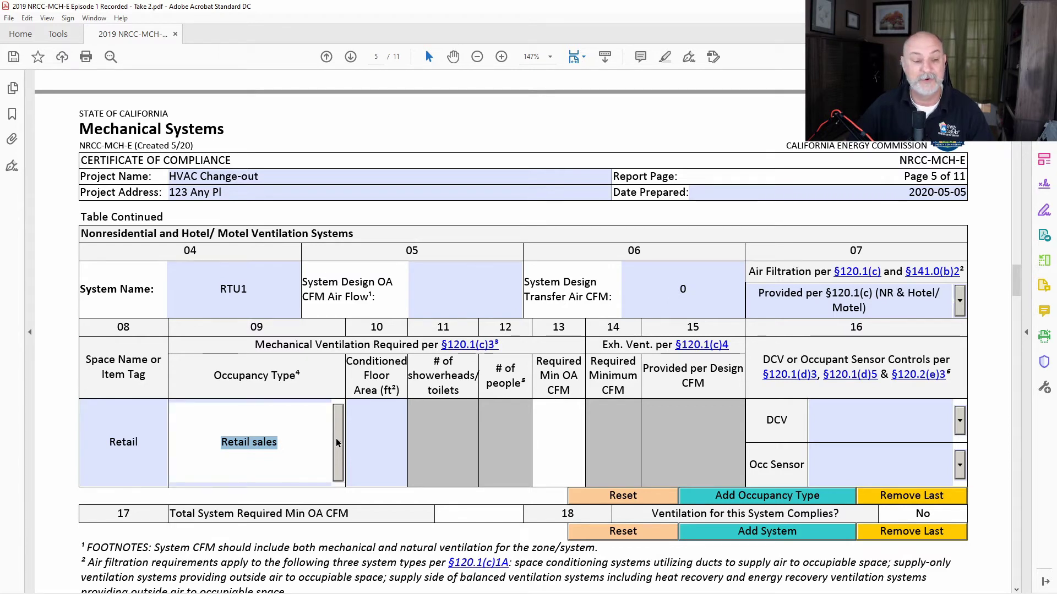
Step: Set the Retail space's conditioned floor area to 1200 ft²
{"action": "left_click", "coordinate": [389, 443]}
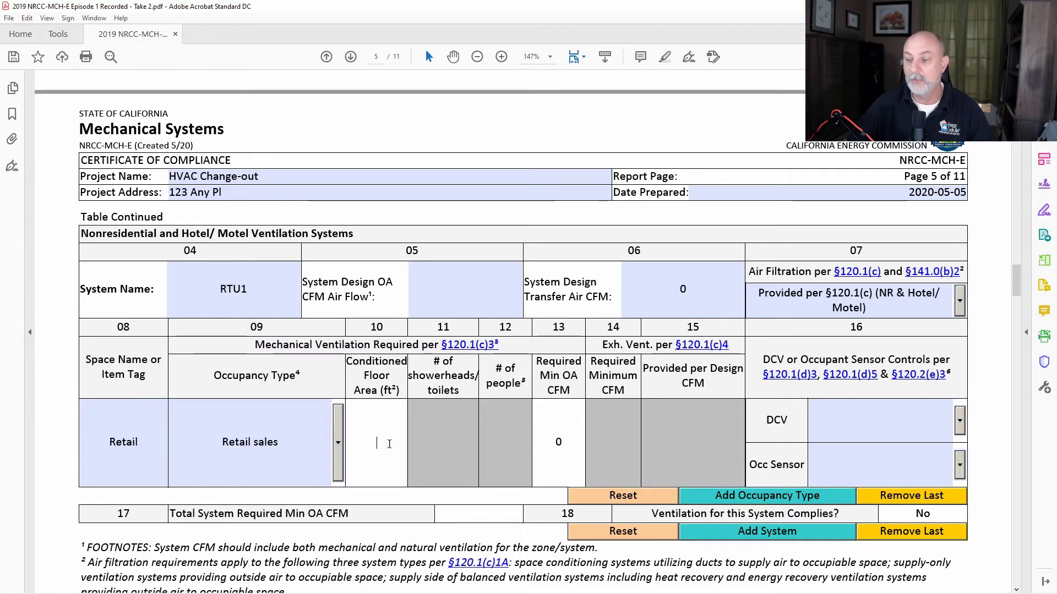
{"action": "type", "text": "1200"}
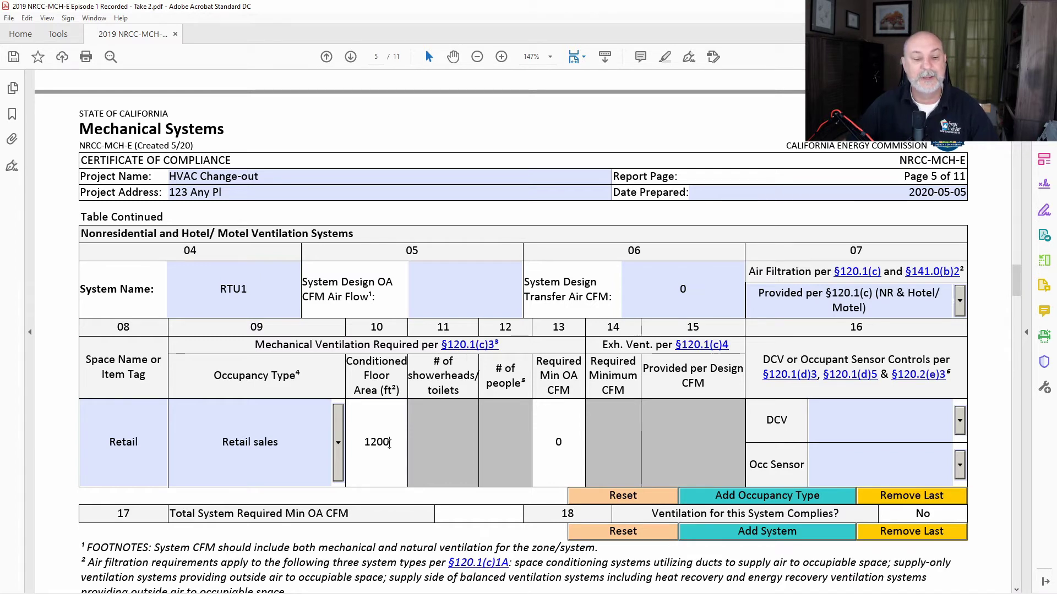
{"action": "key", "text": "Tab"}
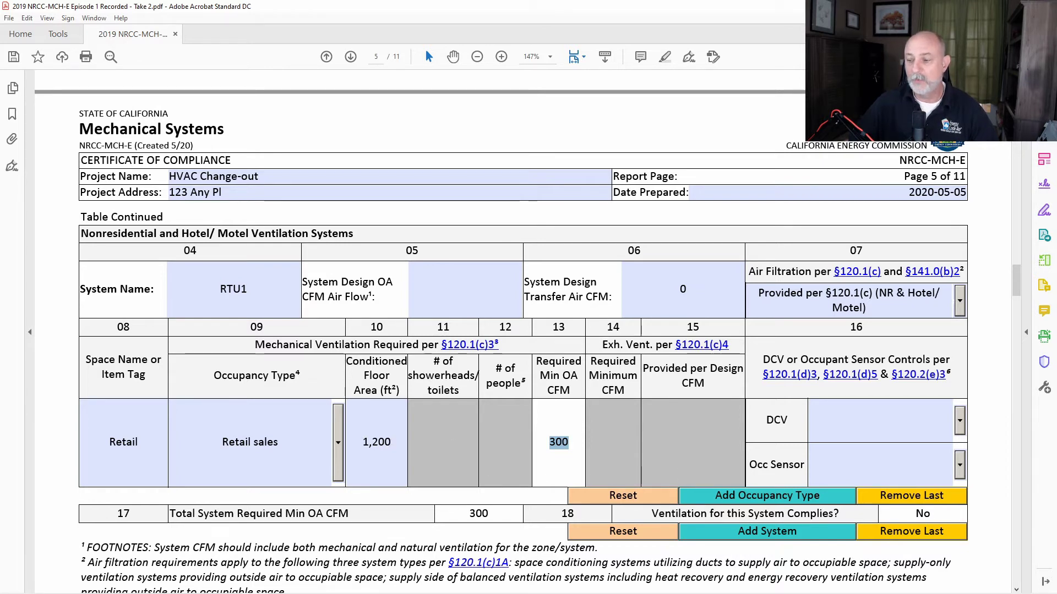
Step: Set the Retail space's DCV to Provided per §120.1(d)4 and its occupant sensor to NA: Not required space type
{"action": "left_click", "coordinate": [959, 425]}
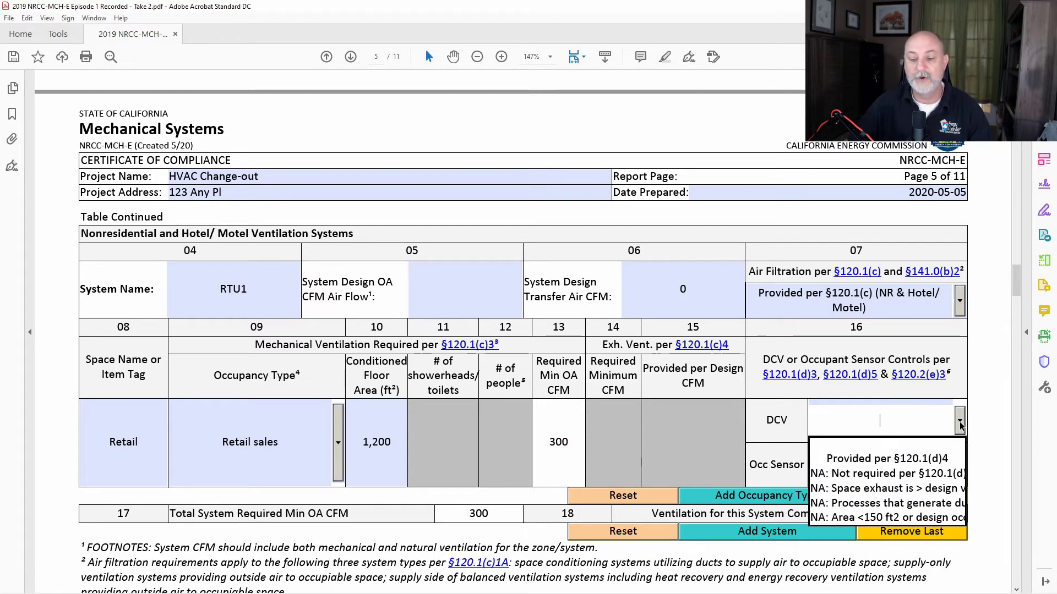
{"action": "left_click", "coordinate": [922, 459]}
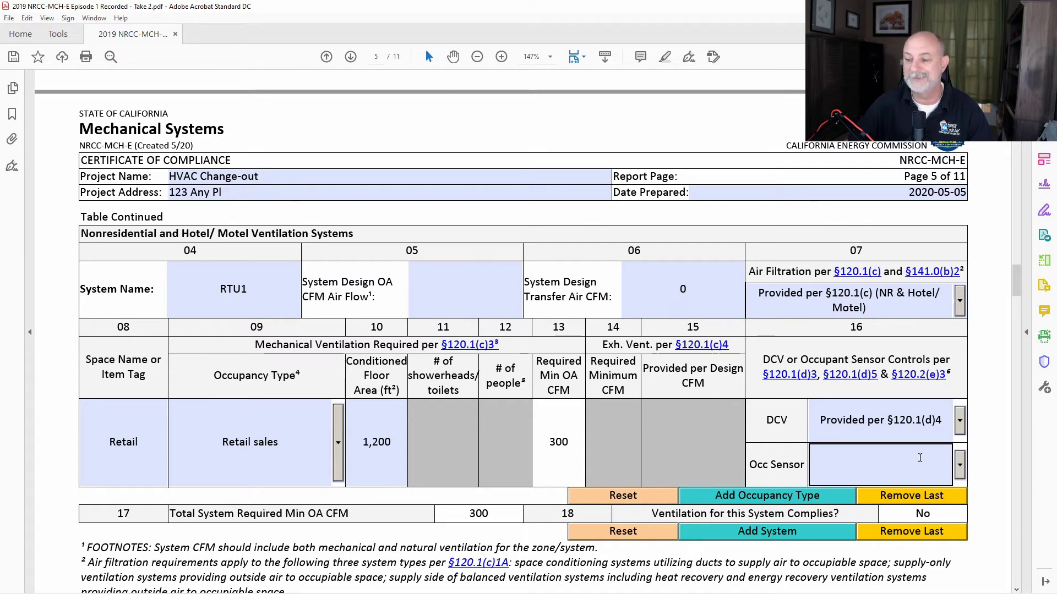
{"action": "left_click", "coordinate": [960, 469]}
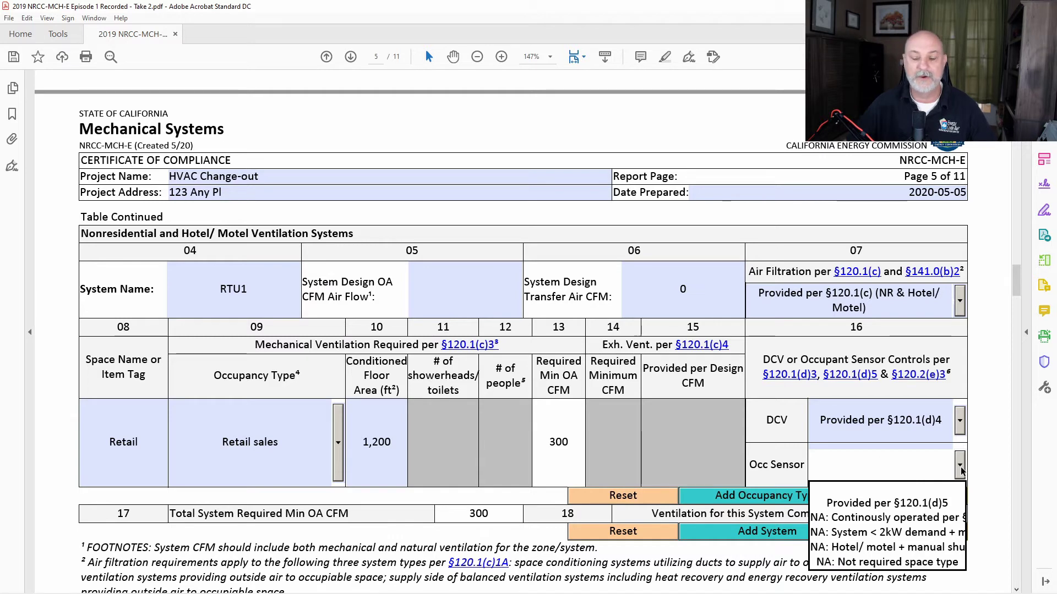
{"action": "left_click", "coordinate": [916, 561]}
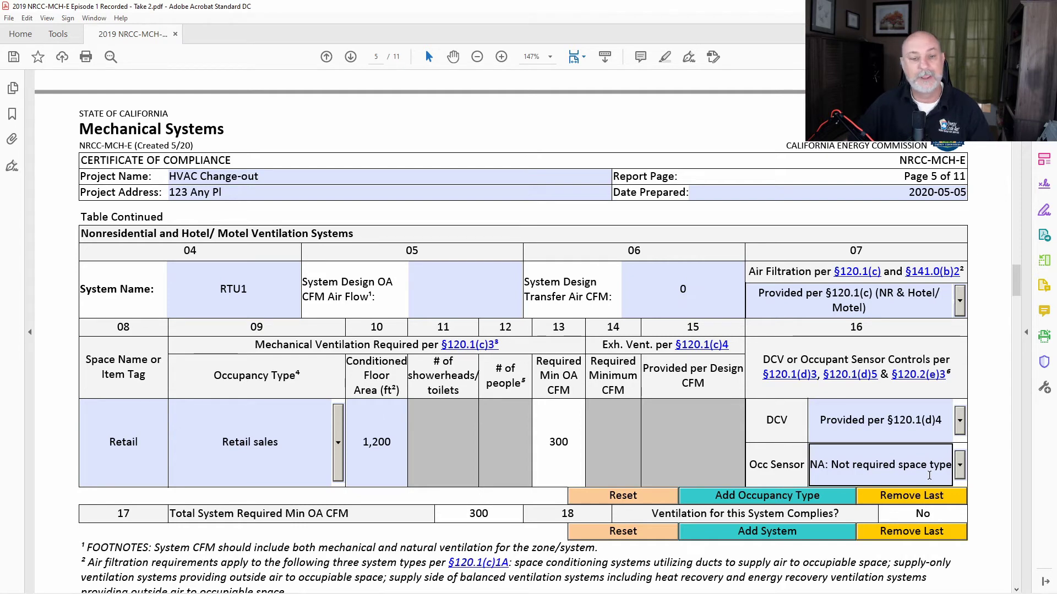
{"action": "left_click", "coordinate": [682, 508]}
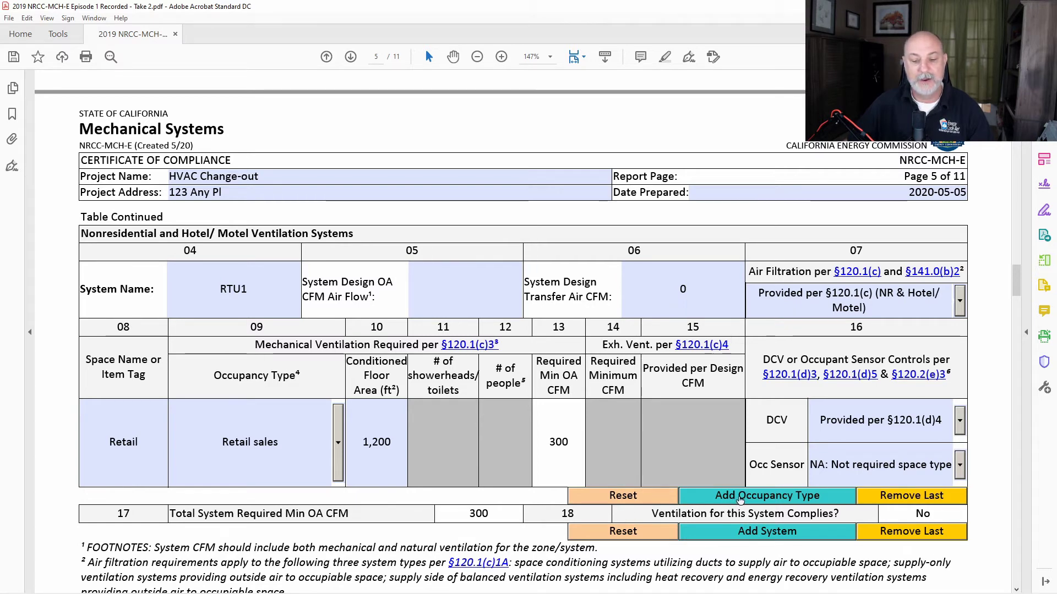
Step: Add a second occupancy row to RTU1's ventilation table for a space named Storeroom with occupancy type Warehouse
{"action": "left_click", "coordinate": [770, 498]}
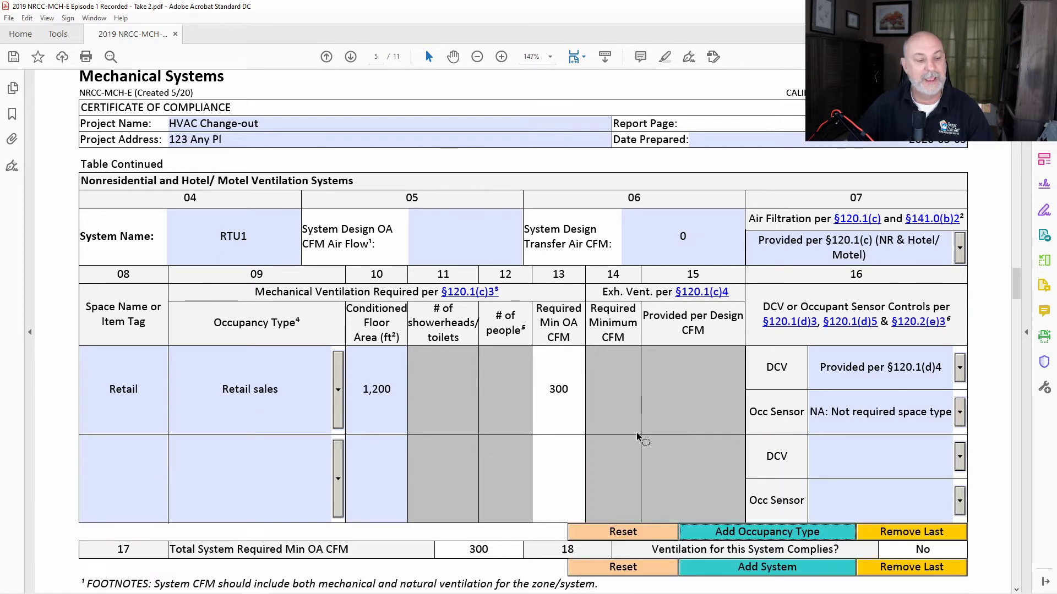
{"action": "scroll", "coordinate": [638, 430], "scroll_direction": "down", "scroll_amount": 2}
{"action": "left_click", "coordinate": [156, 463]}
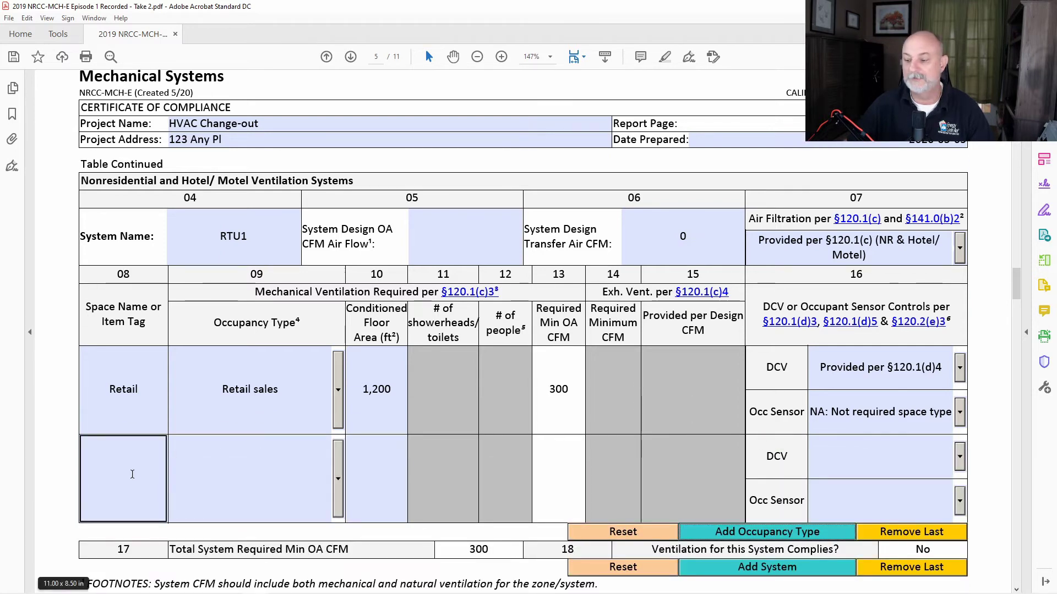
{"action": "left_click", "coordinate": [230, 478]}
{"action": "left_click", "coordinate": [119, 466]}
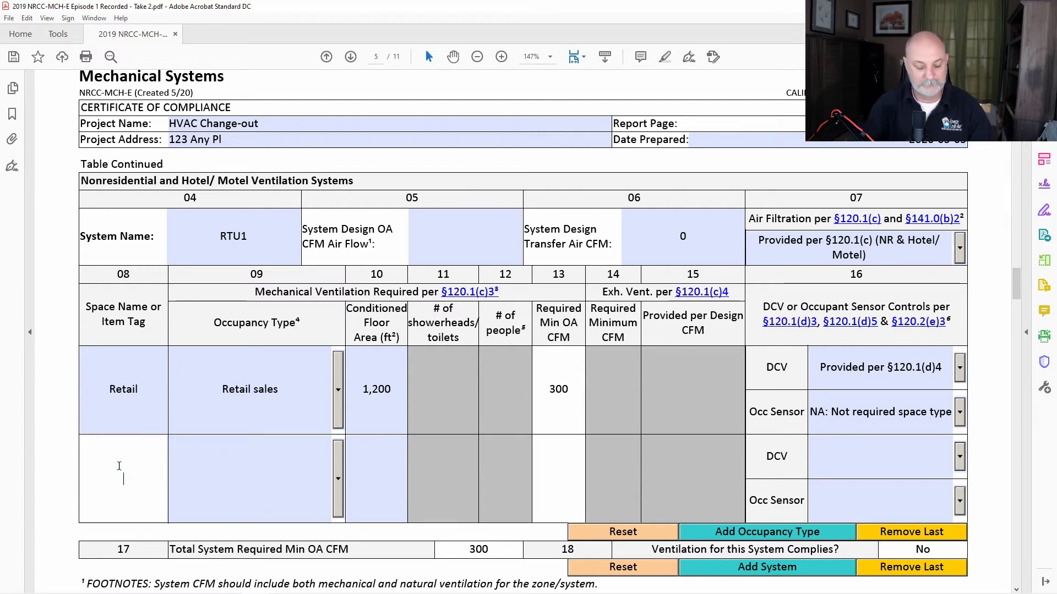
{"action": "type", "text": "Storeroom"}
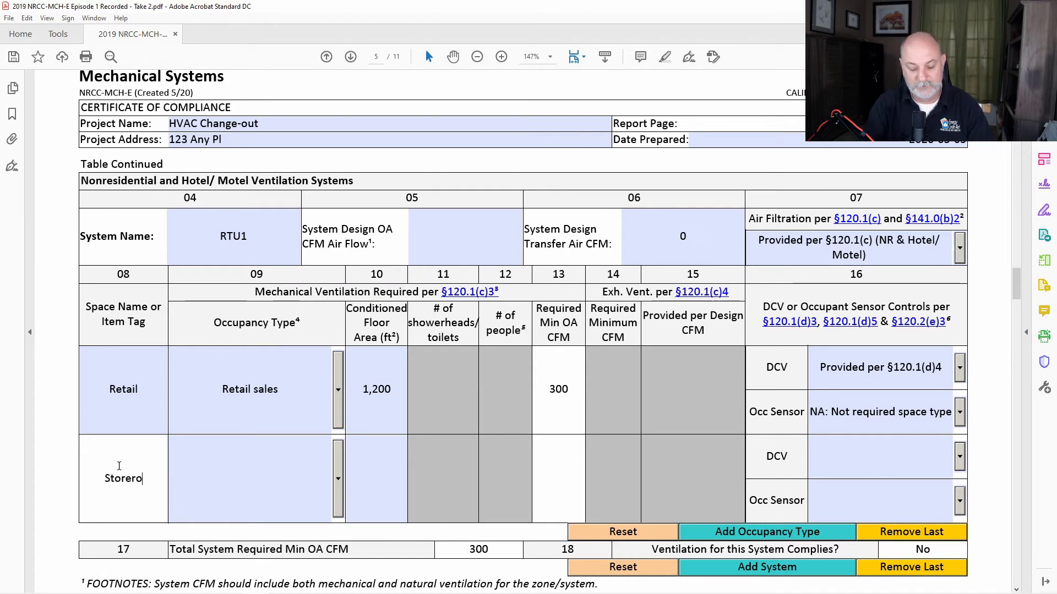
{"action": "key", "text": "Tab"}
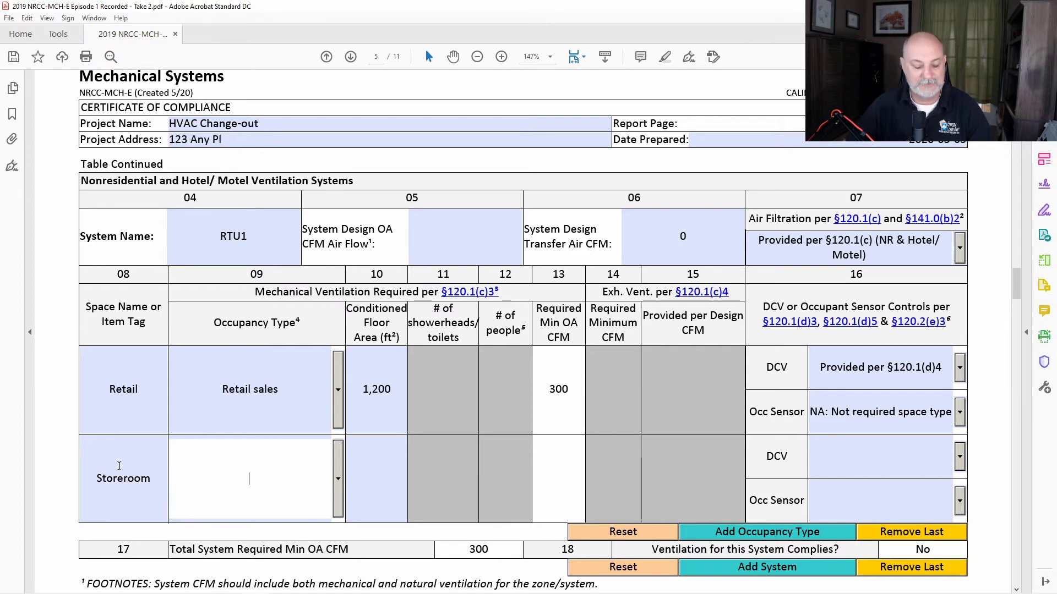
{"action": "key", "text": "w"}
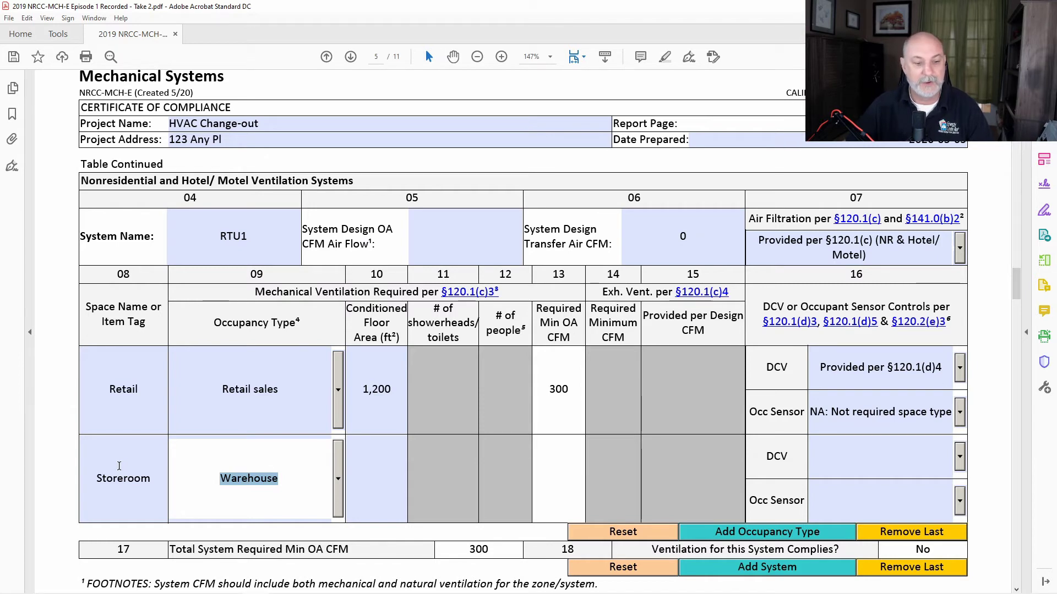
Step: Set the Storeroom space's conditioned floor area to 240 ft²
{"action": "key", "text": "Tab"}
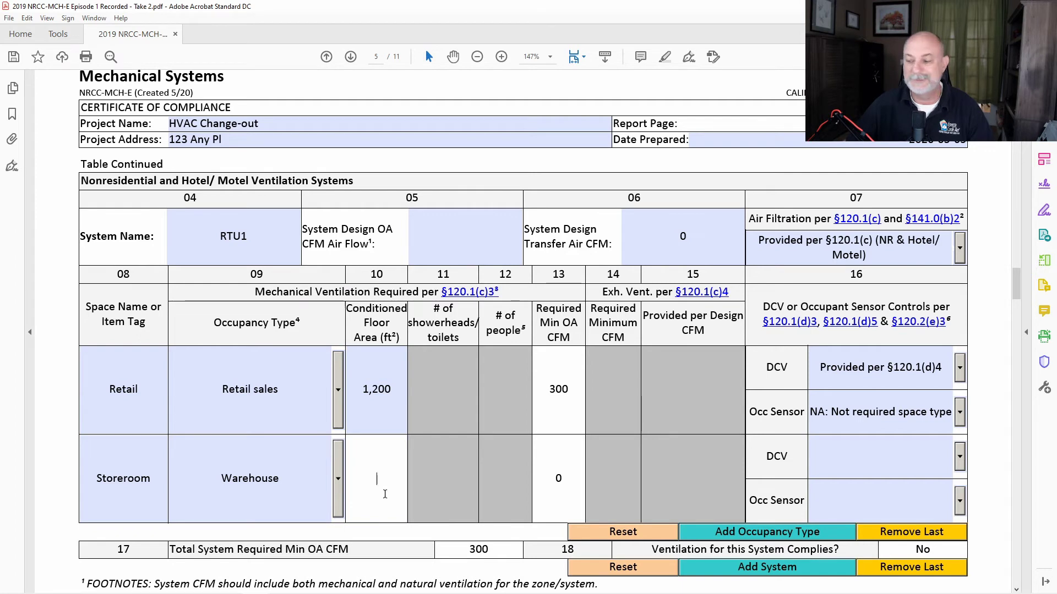
{"action": "type", "text": "240"}
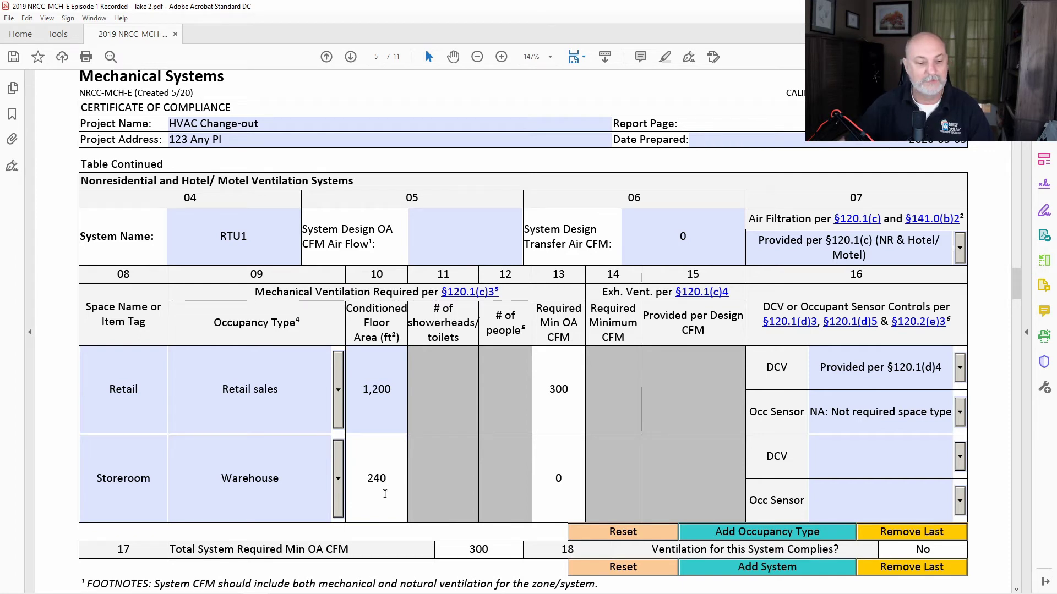
{"action": "key", "text": "Tab"}
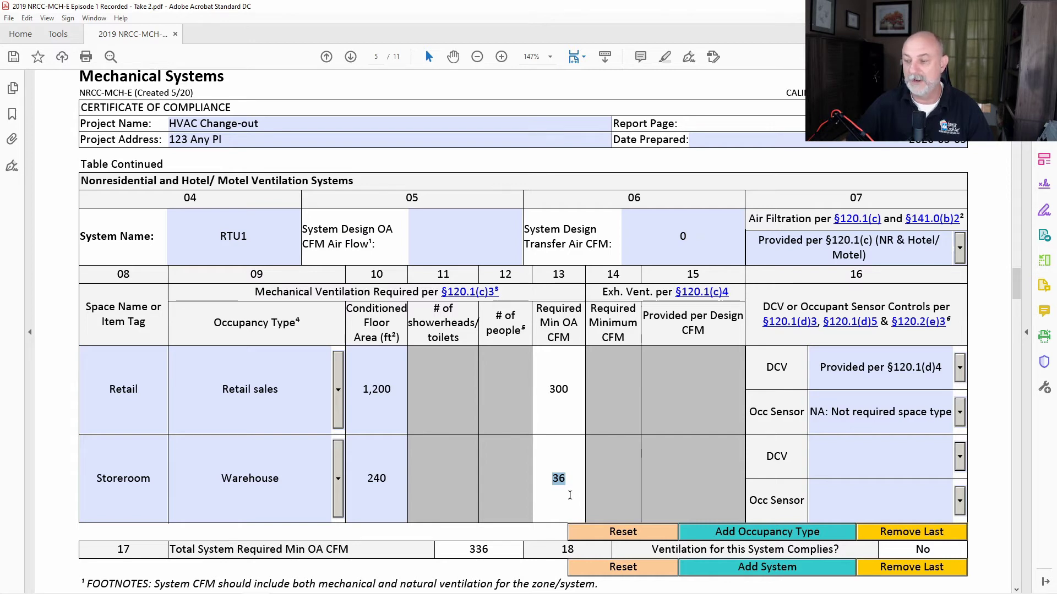
Step: Set the Storeroom's DCV to NA: Not required per §120.1(d)3 and its occupant sensor to NA: Not required space type
{"action": "left_click", "coordinate": [941, 458]}
{"action": "left_click", "coordinate": [960, 457]}
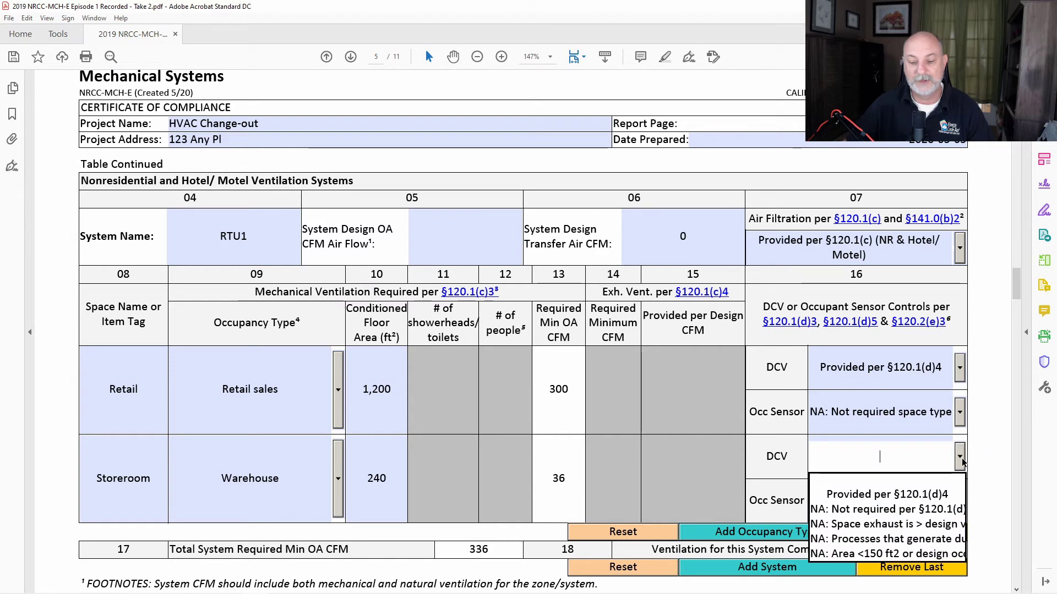
{"action": "left_click", "coordinate": [935, 510]}
{"action": "left_click", "coordinate": [944, 506]}
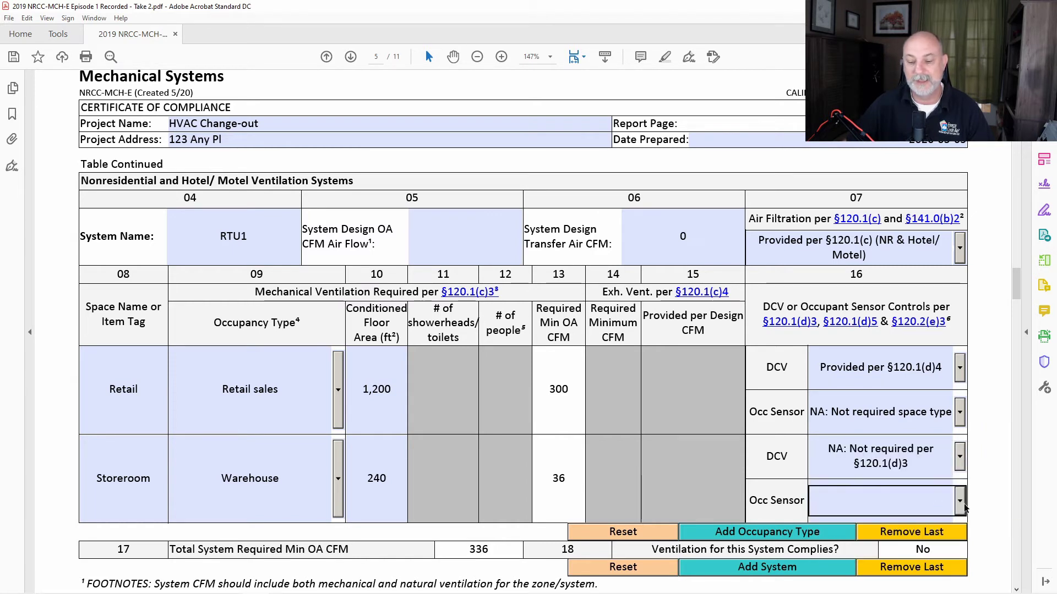
{"action": "left_click", "coordinate": [960, 502]}
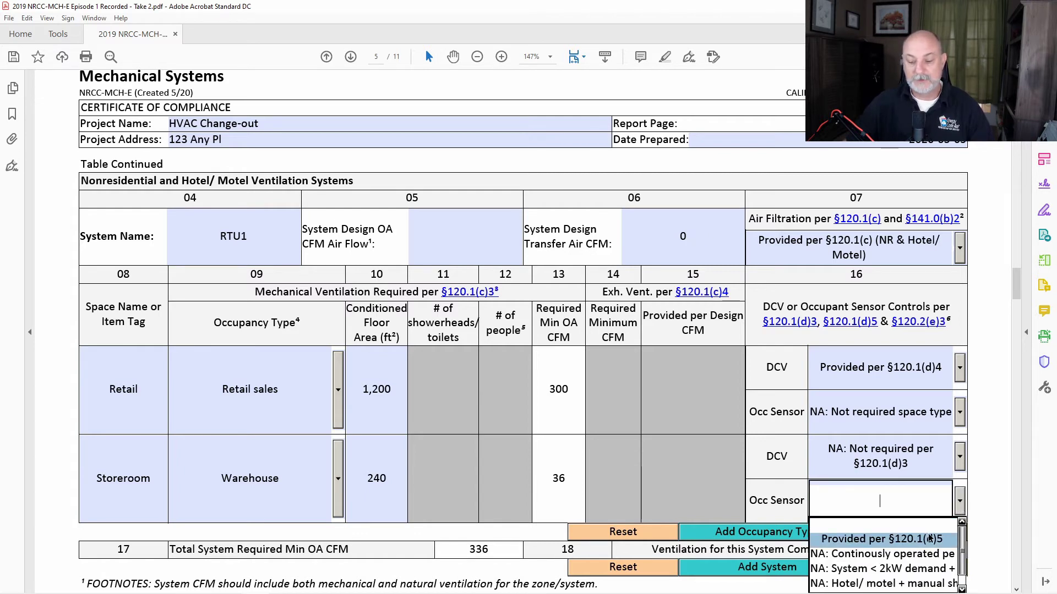
{"action": "scroll", "coordinate": [963, 567], "scroll_direction": "down", "scroll_amount": 1}
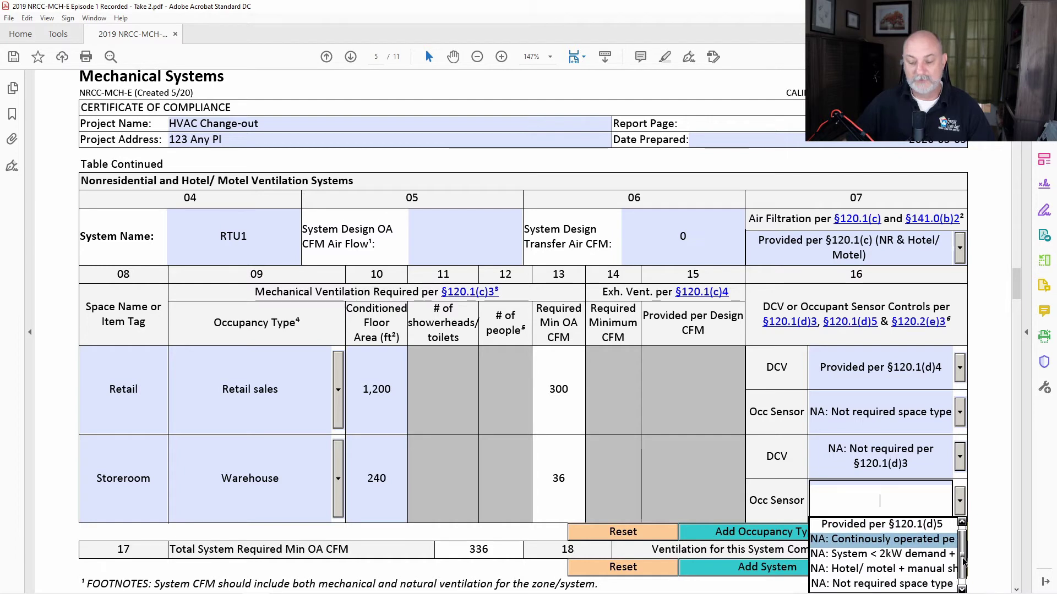
{"action": "left_click", "coordinate": [896, 584]}
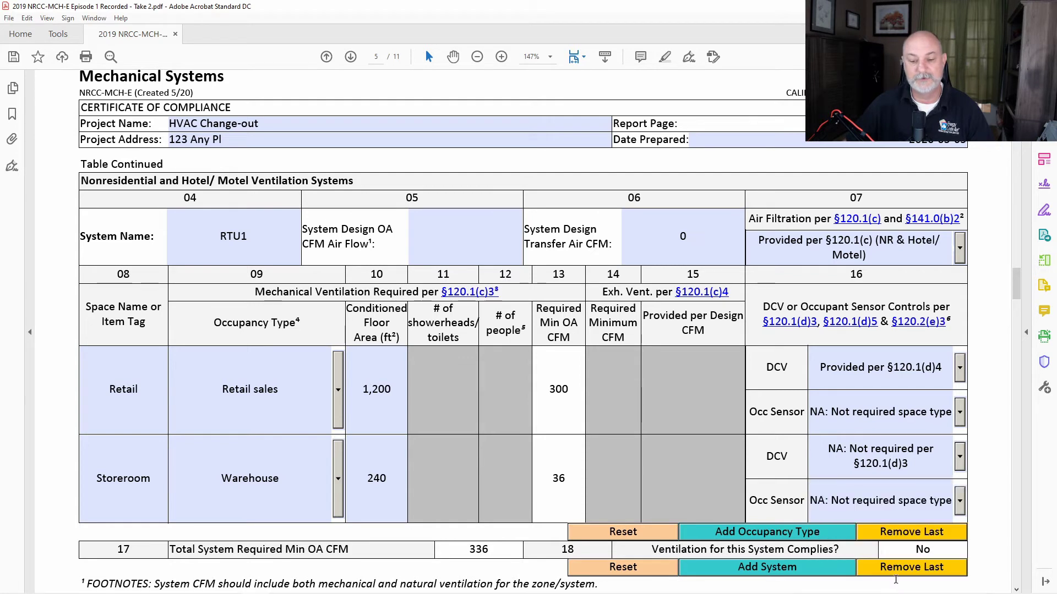
Step: Add a third occupancy row to RTU1's ventilation table for a space named Restroom with occupancy type All others
{"action": "left_click", "coordinate": [741, 535]}
{"action": "scroll", "coordinate": [748, 537], "scroll_direction": "down", "scroll_amount": 5}
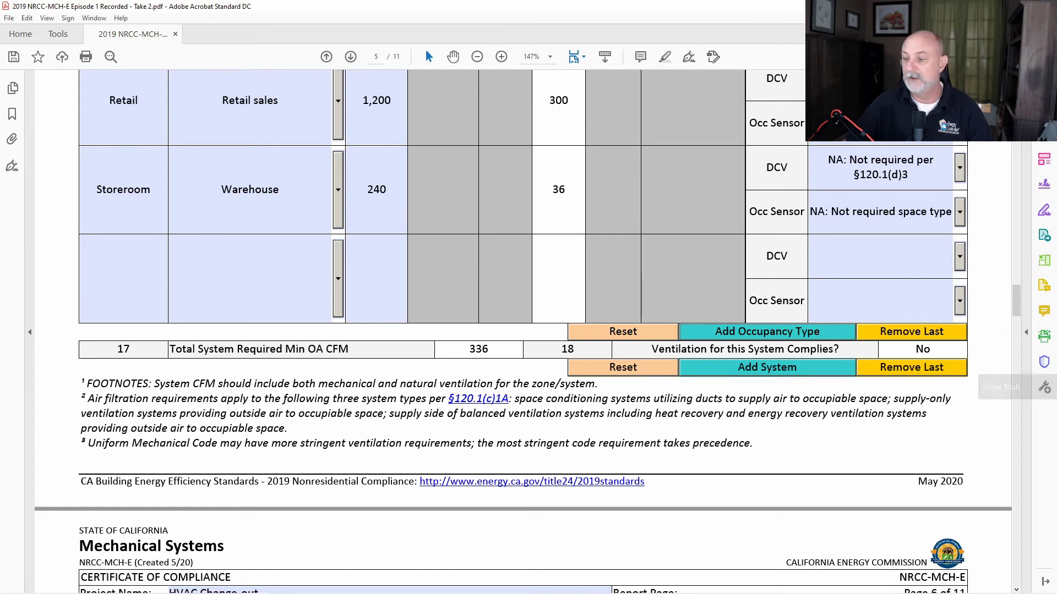
{"action": "left_click", "coordinate": [131, 284]}
{"action": "type", "text": "Res"}
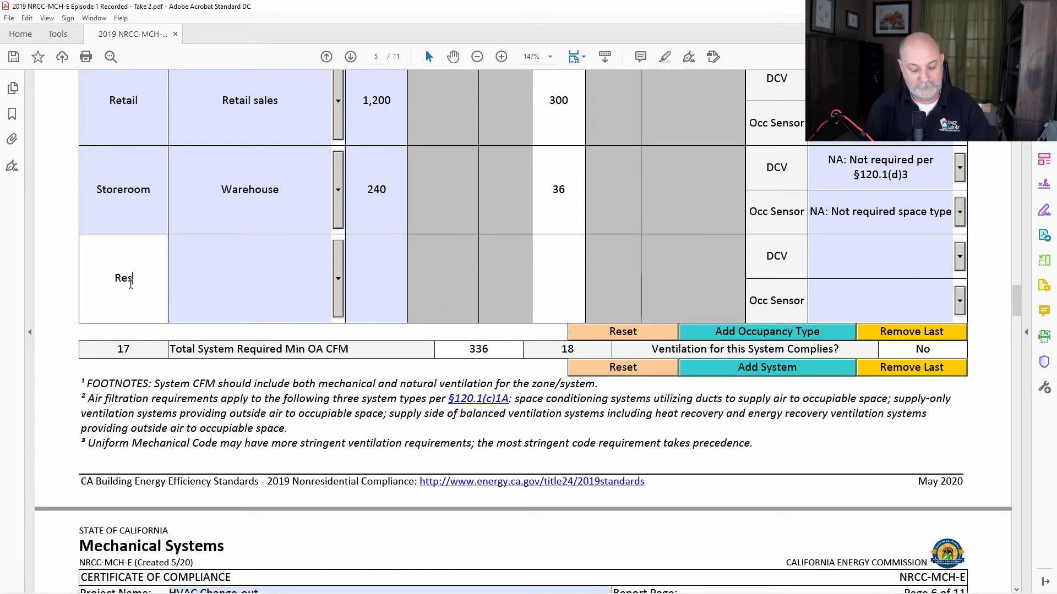
{"action": "type", "text": "troom"}
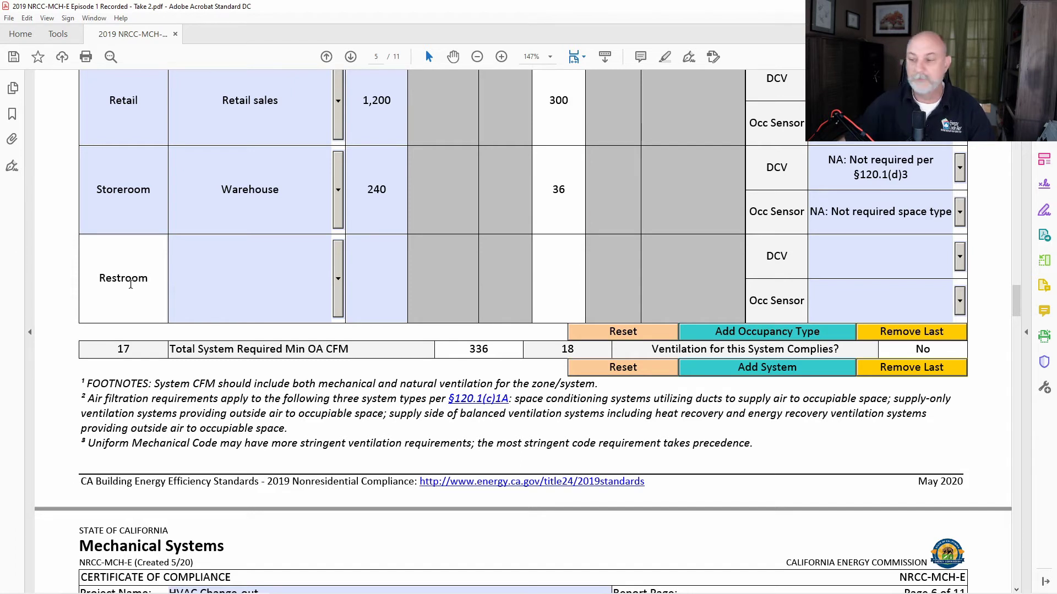
{"action": "left_click", "coordinate": [238, 295]}
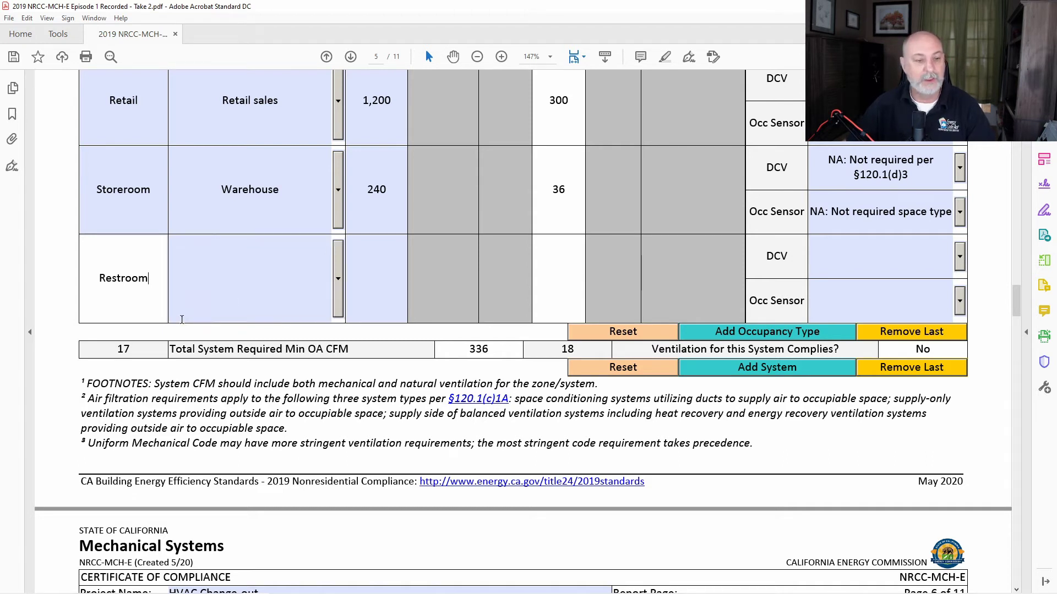
{"action": "type", "text": "a"}
{"action": "key", "text": "BackSpace"}
{"action": "left_click", "coordinate": [253, 278]}
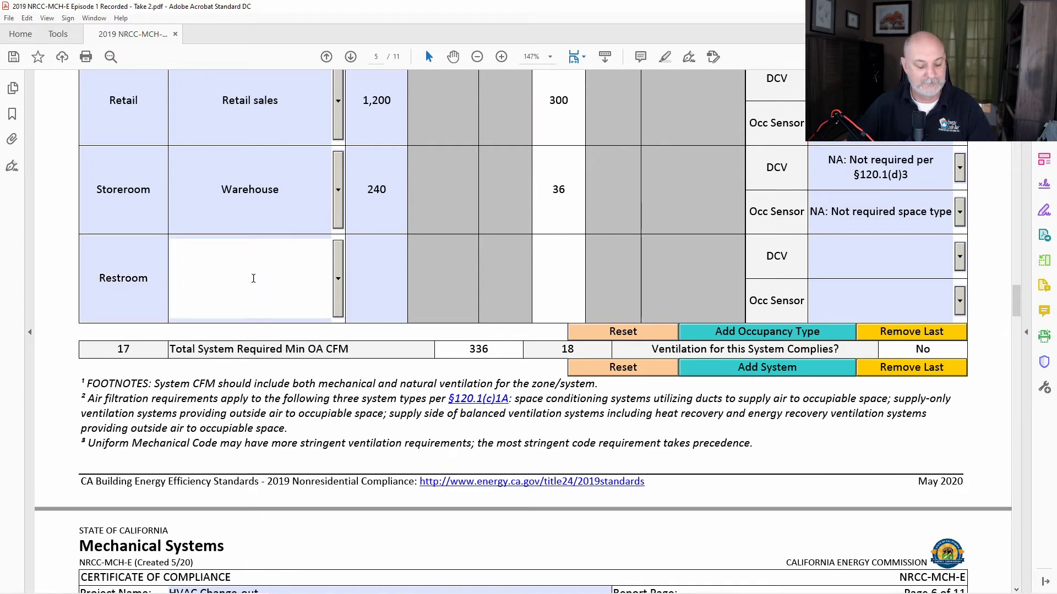
{"action": "type", "text": "a"}
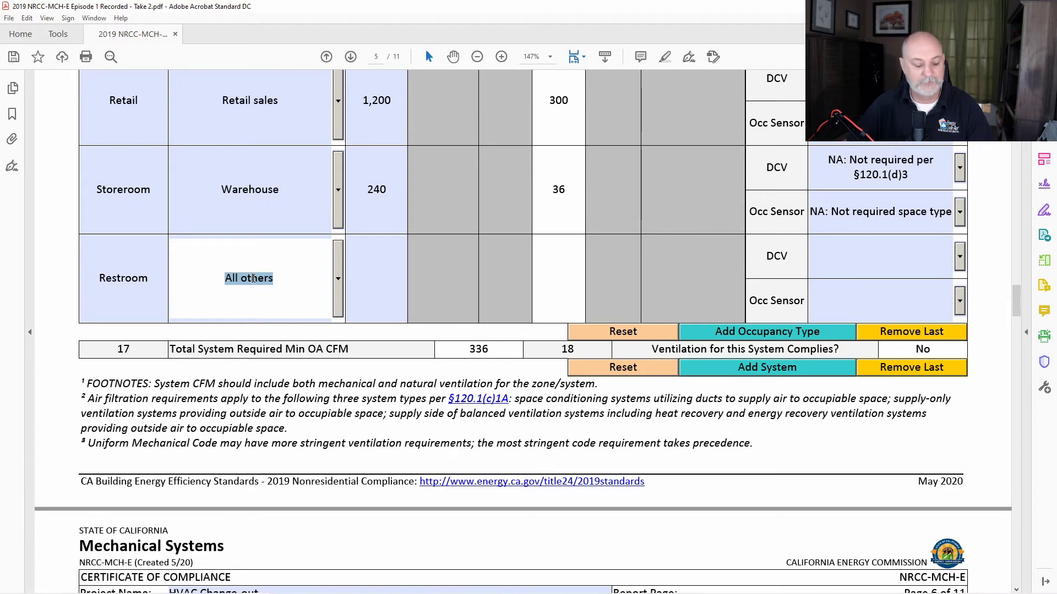
Step: Set the Restroom space's conditioned floor area to 60 ft²
{"action": "key", "text": "Tab"}
{"action": "type", "text": "60"}
{"action": "key", "text": "Tab"}
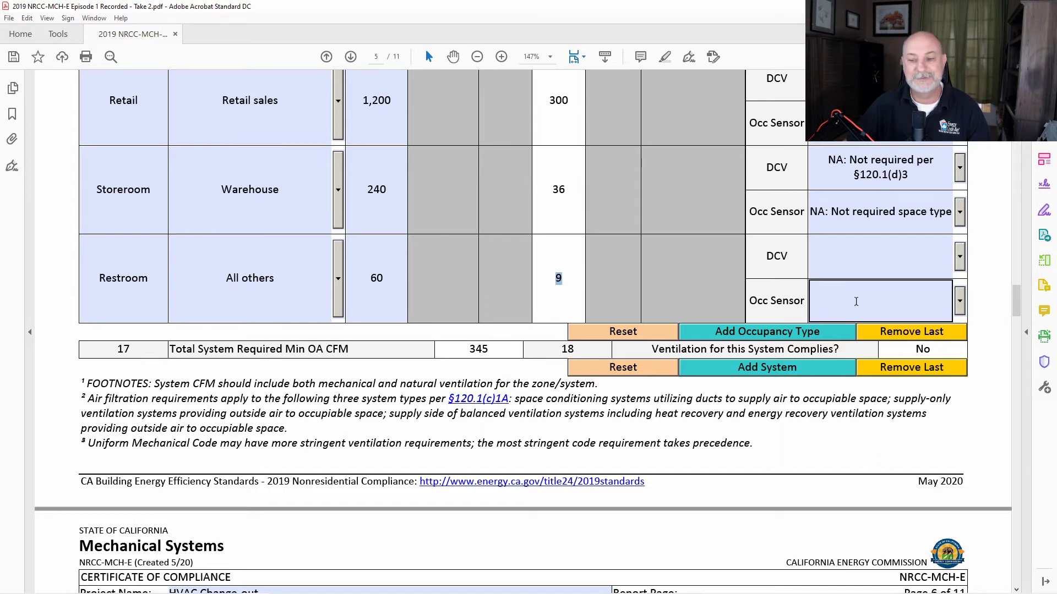
Step: Set the Restroom's DCV to NA: Not required per §120.1(d)3 and its occupant sensor to NA: Not required space type
{"action": "left_click", "coordinate": [960, 258]}
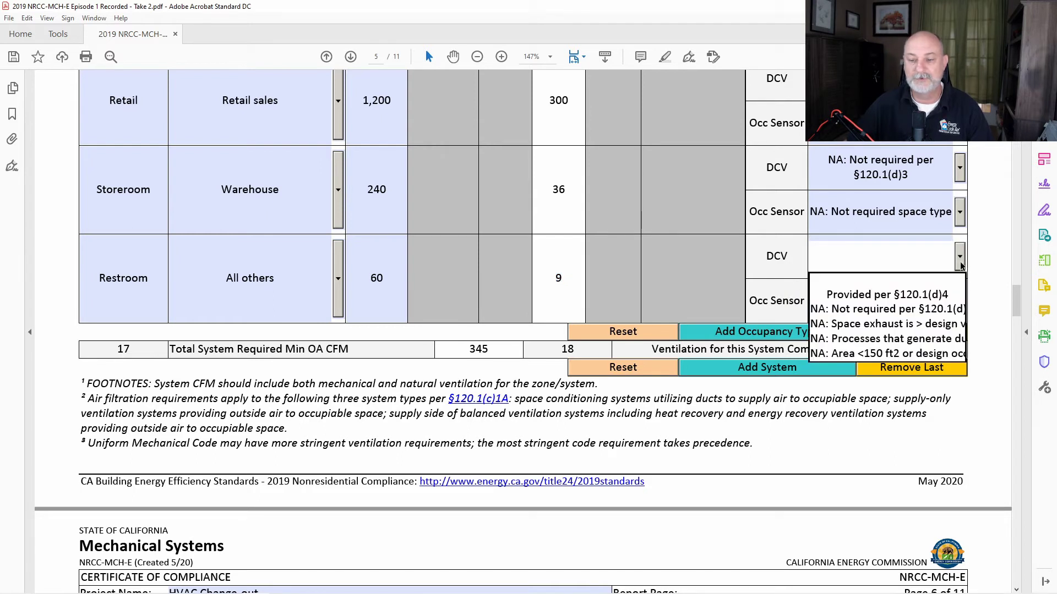
{"action": "left_click", "coordinate": [938, 309]}
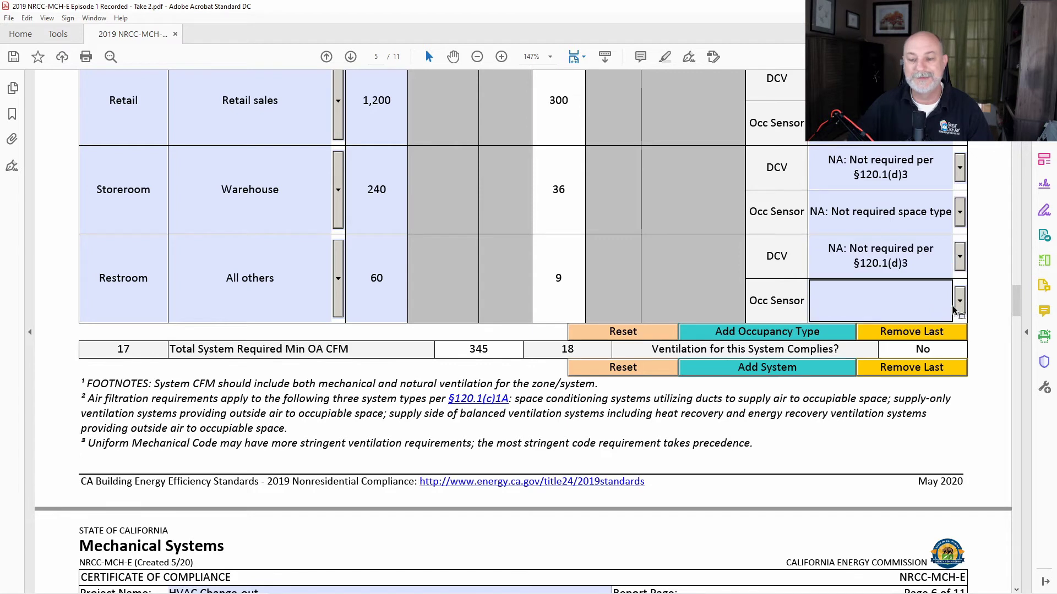
{"action": "left_click", "coordinate": [961, 302]}
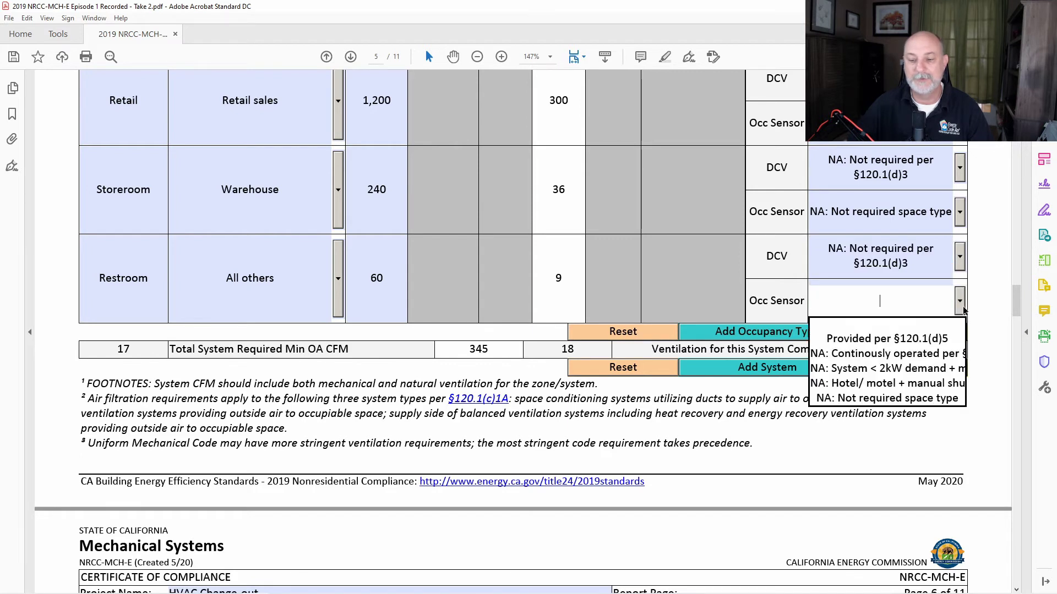
{"action": "left_click", "coordinate": [923, 404]}
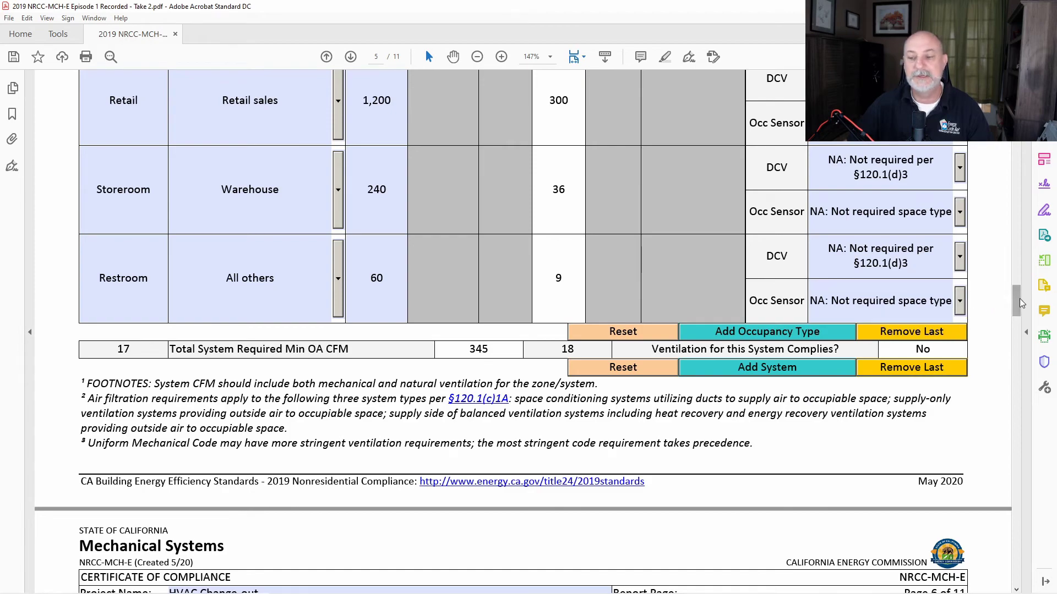
Step: Check the ventilation entry in the compliance results table and RTU1's total system required minimum OA CFM
{"action": "left_click_drag", "start_coordinate": [1018, 303], "coordinate": [1017, 131]}
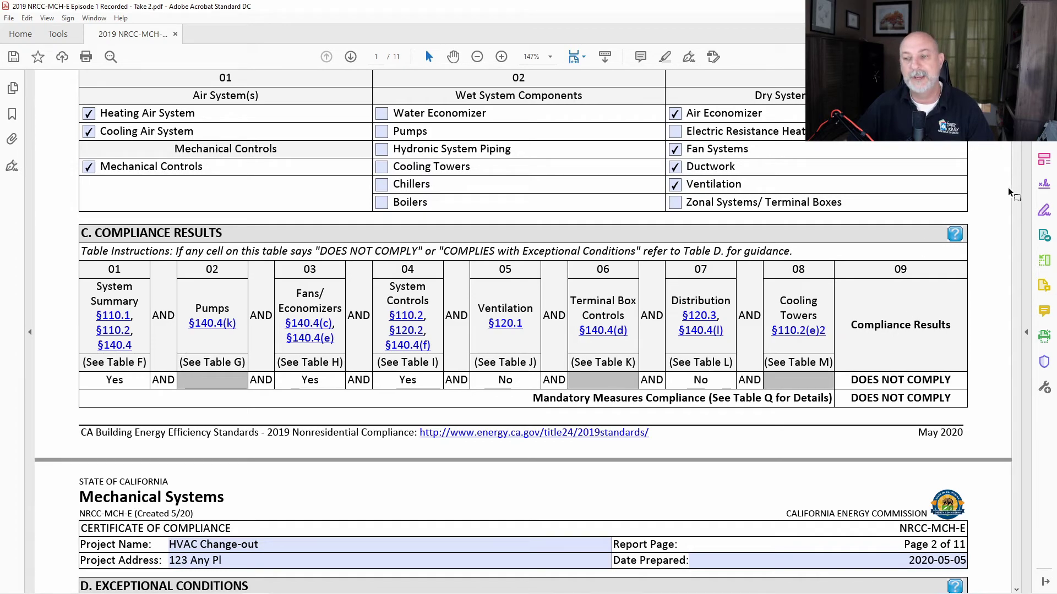
{"action": "left_click_drag", "start_coordinate": [1018, 129], "coordinate": [1052, 297]}
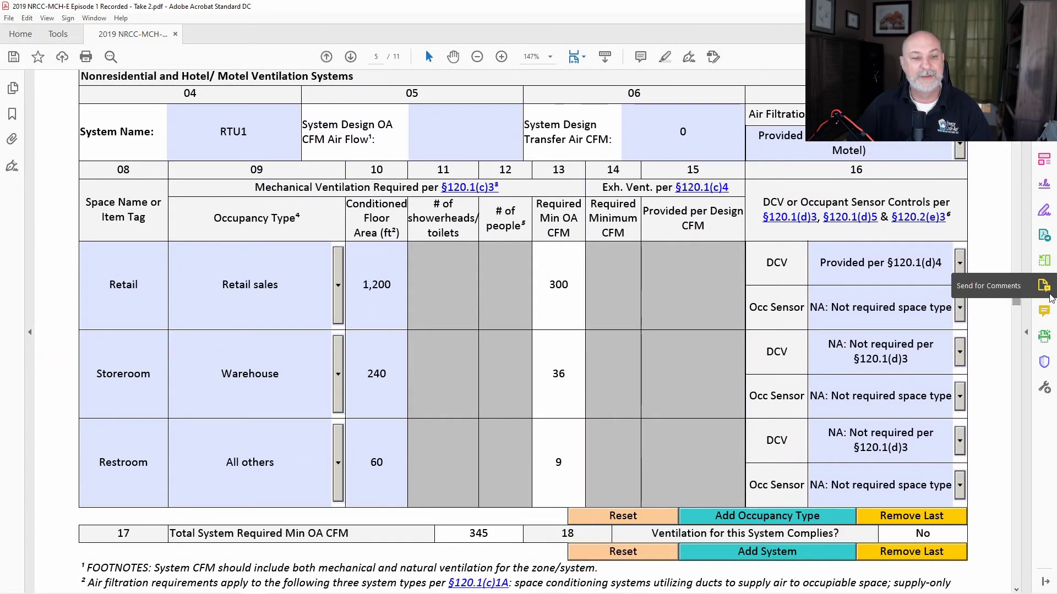
{"action": "left_click_drag", "start_coordinate": [492, 532], "coordinate": [455, 534]}
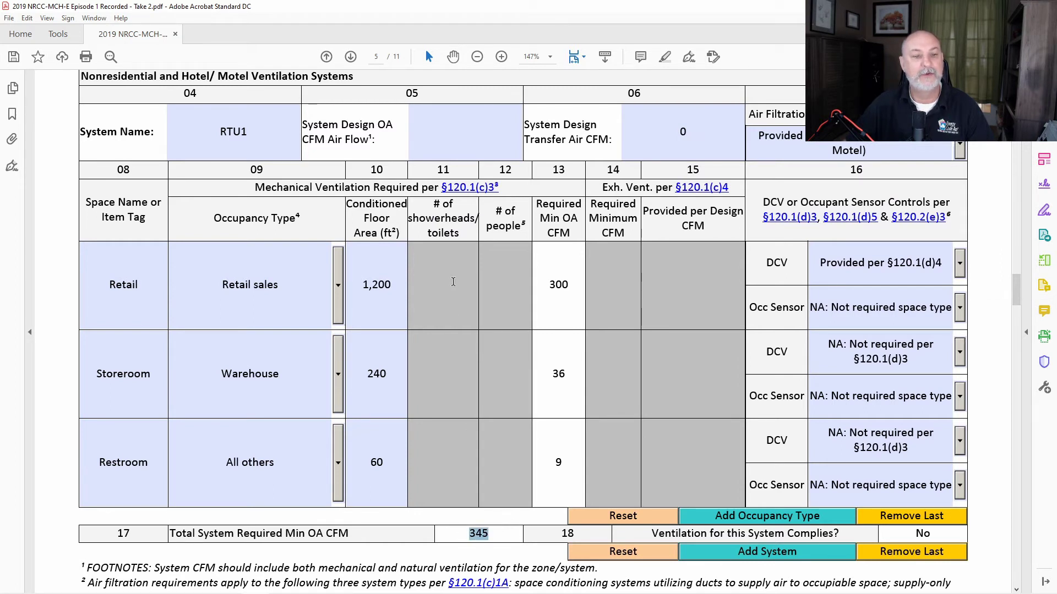
{"action": "left_click", "coordinate": [472, 536]}
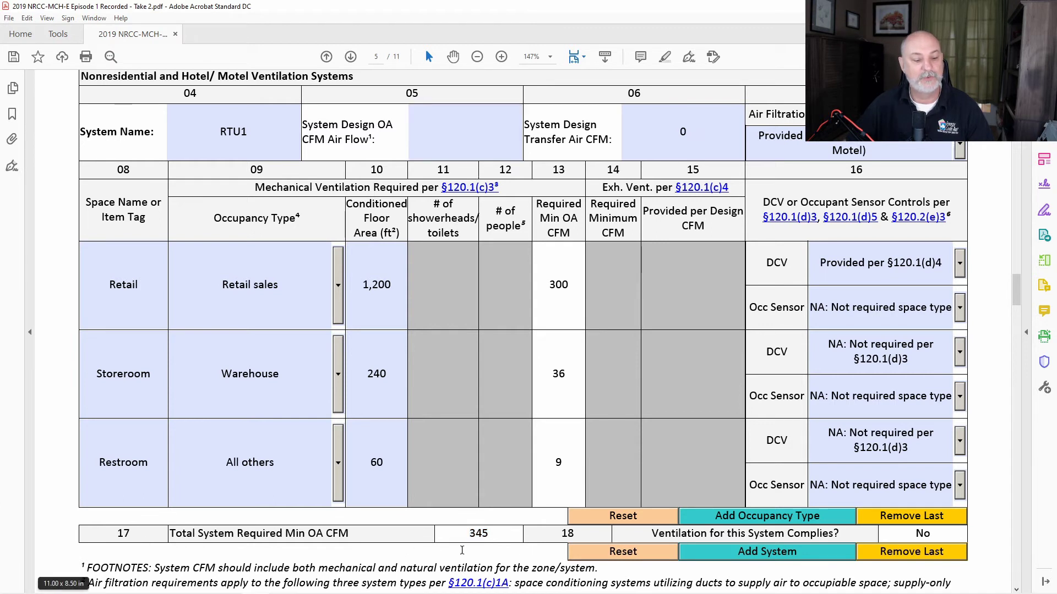
{"action": "left_click_drag", "start_coordinate": [467, 536], "coordinate": [490, 533]}
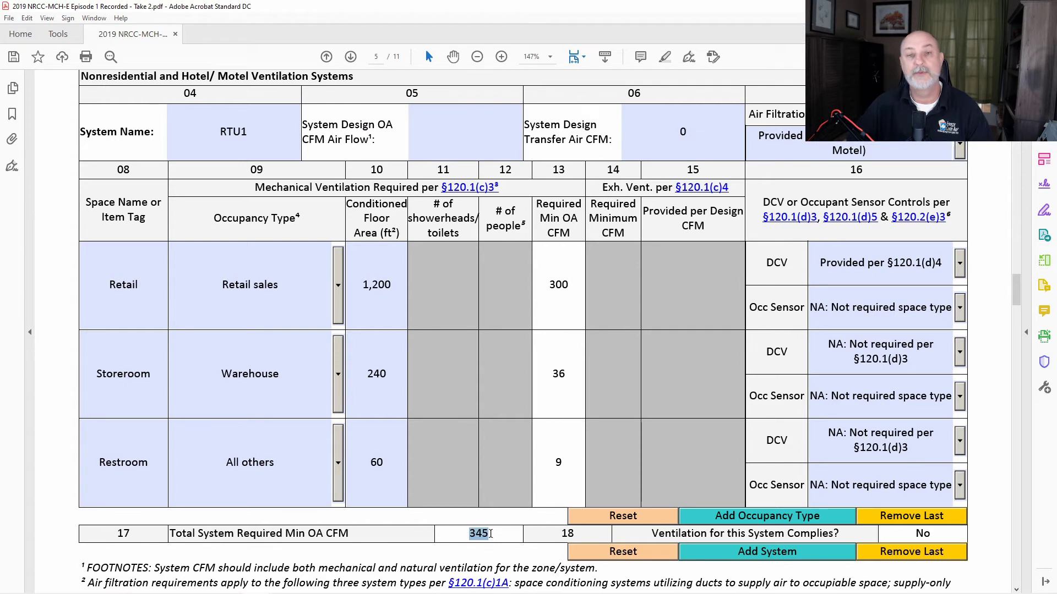
Step: Set RTU1's system design OA air flow to 345 CFM and recheck the ventilation entry in the compliance results table
{"action": "left_click", "coordinate": [470, 140]}
{"action": "type", "text": "345"}
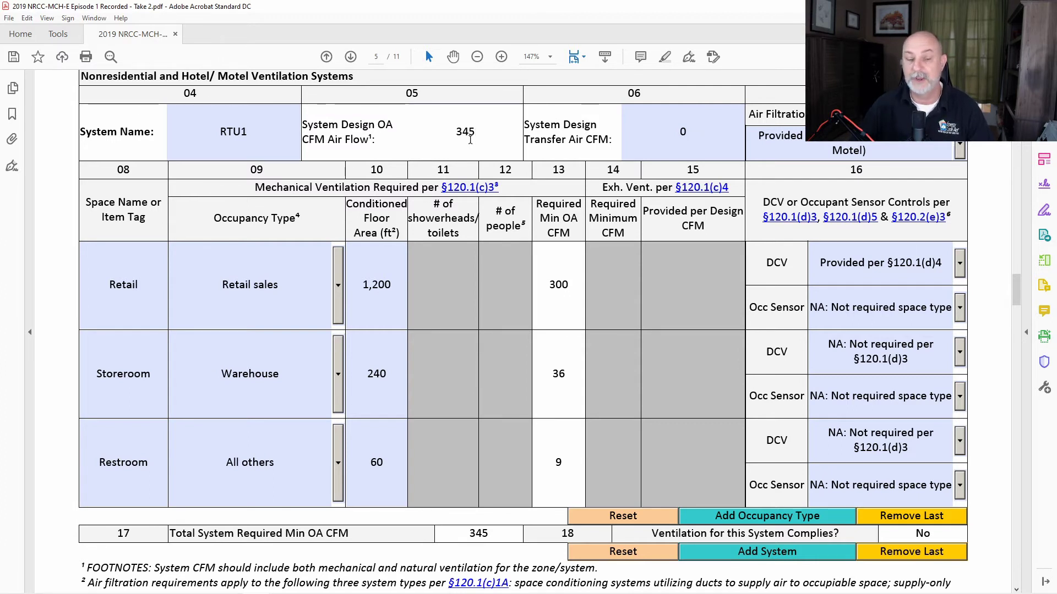
{"action": "key", "text": "Tab"}
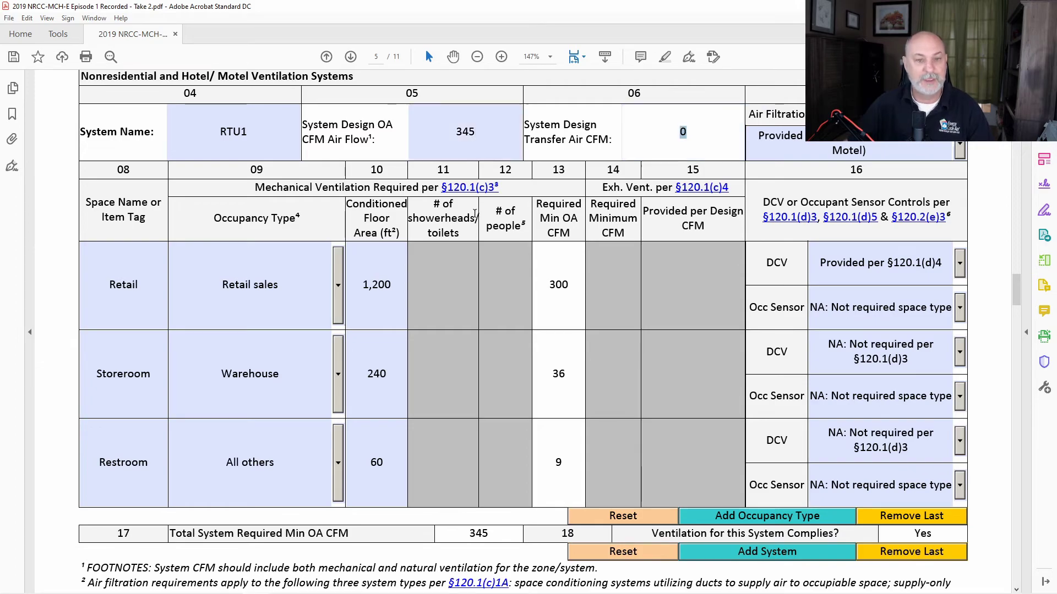
{"action": "left_click_drag", "start_coordinate": [1015, 300], "coordinate": [1009, 131]}
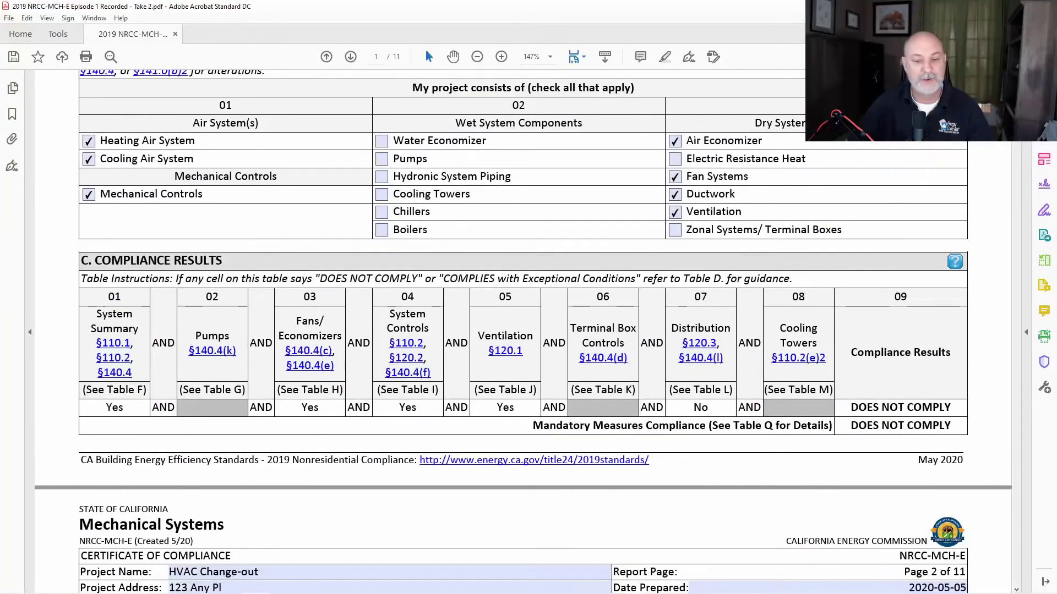
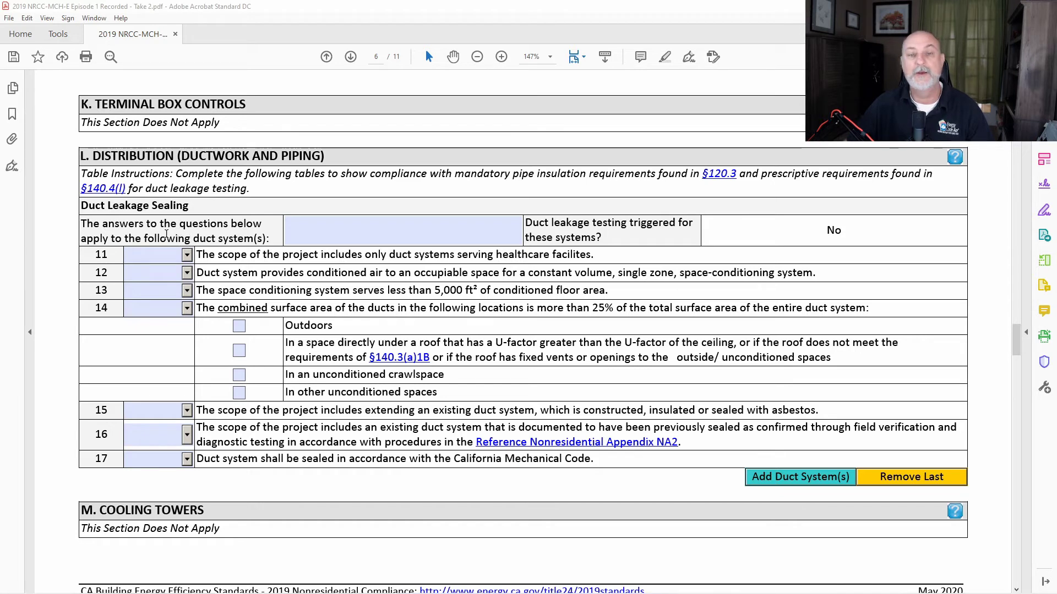
Step: In the duct leakage sealing table, name the duct system Existing and answer No to serving only healthcare facilities
{"action": "left_click", "coordinate": [409, 235]}
{"action": "type", "text": "Existing"}
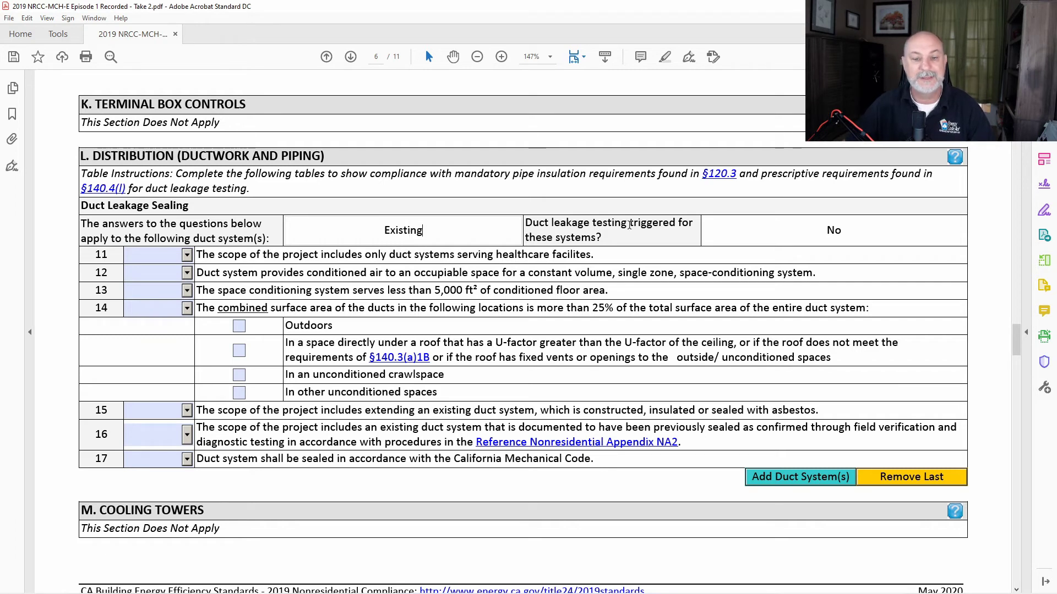
{"action": "key", "text": "Tab"}
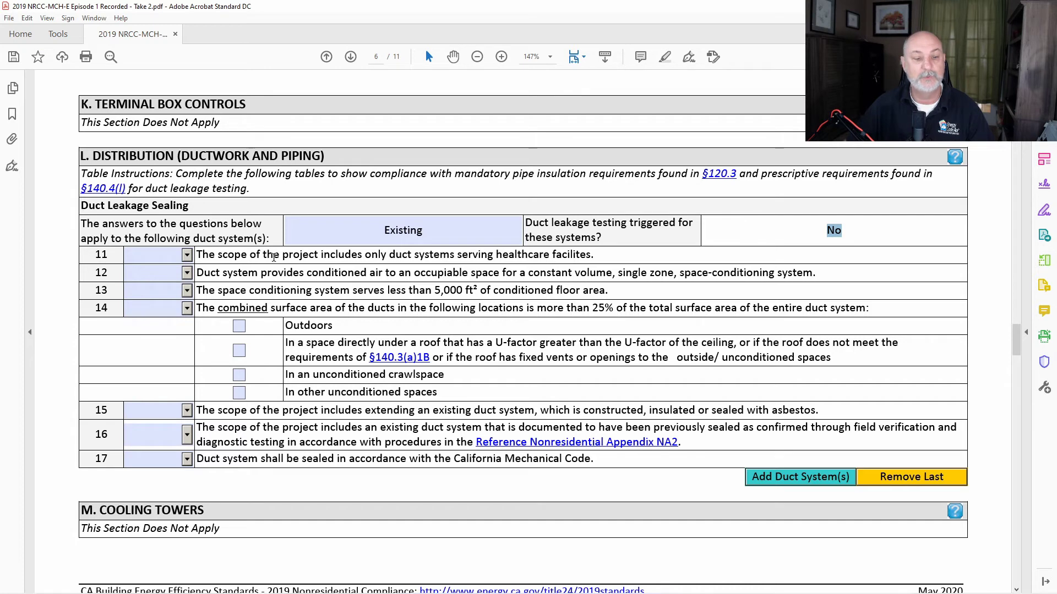
{"action": "left_click", "coordinate": [188, 256]}
{"action": "left_click", "coordinate": [167, 301]}
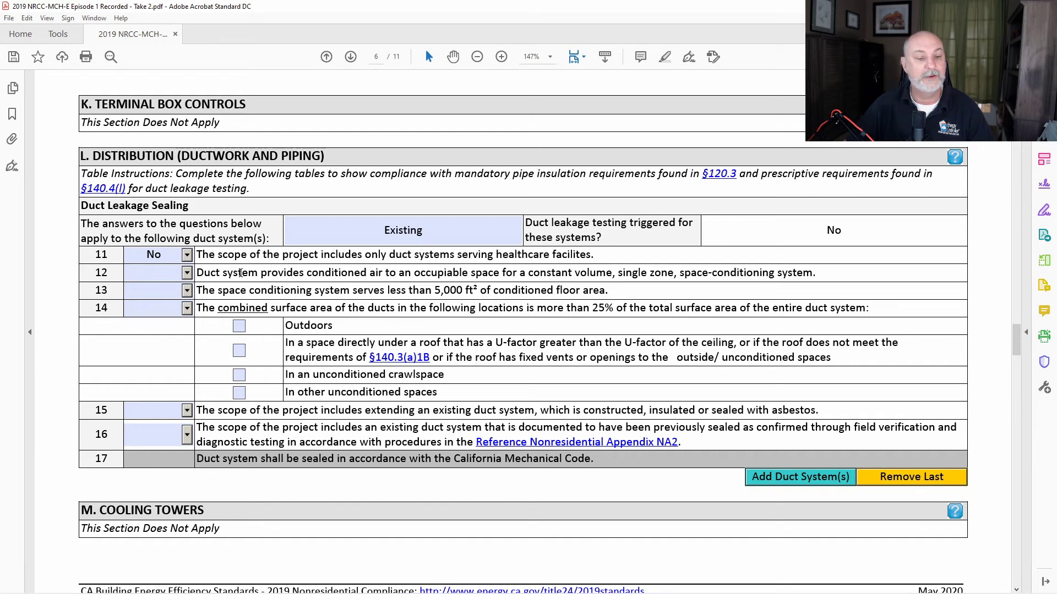
Step: Answer Yes to the constant volume, single zone duct question and Yes to serving less than 5,000 ft² of conditioned floor area
{"action": "left_click", "coordinate": [176, 273]}
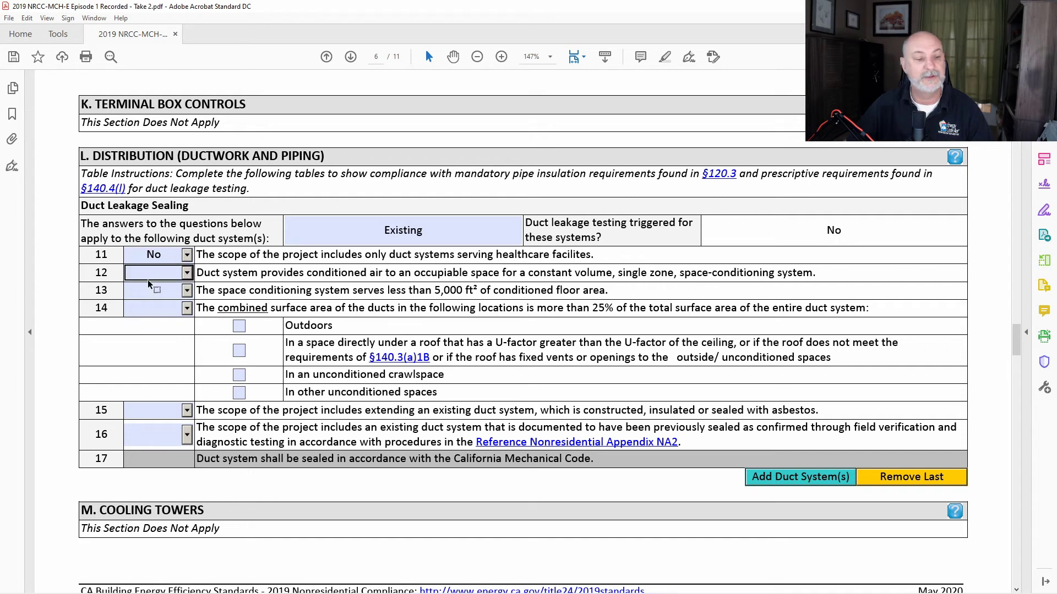
{"action": "left_click", "coordinate": [186, 273]}
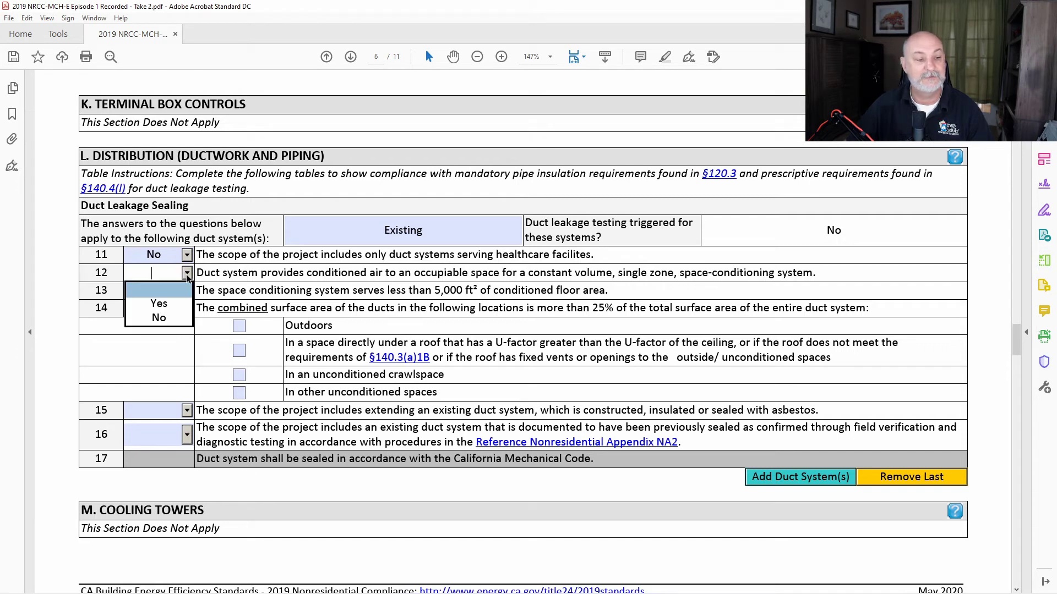
{"action": "left_click", "coordinate": [165, 304]}
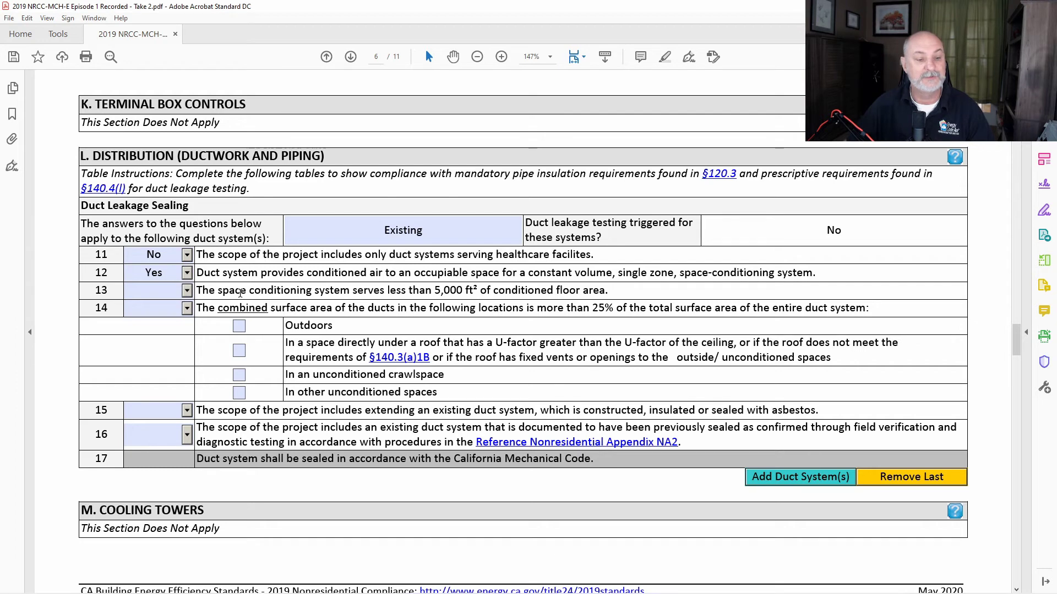
{"action": "left_click", "coordinate": [186, 292]}
{"action": "left_click", "coordinate": [172, 319]}
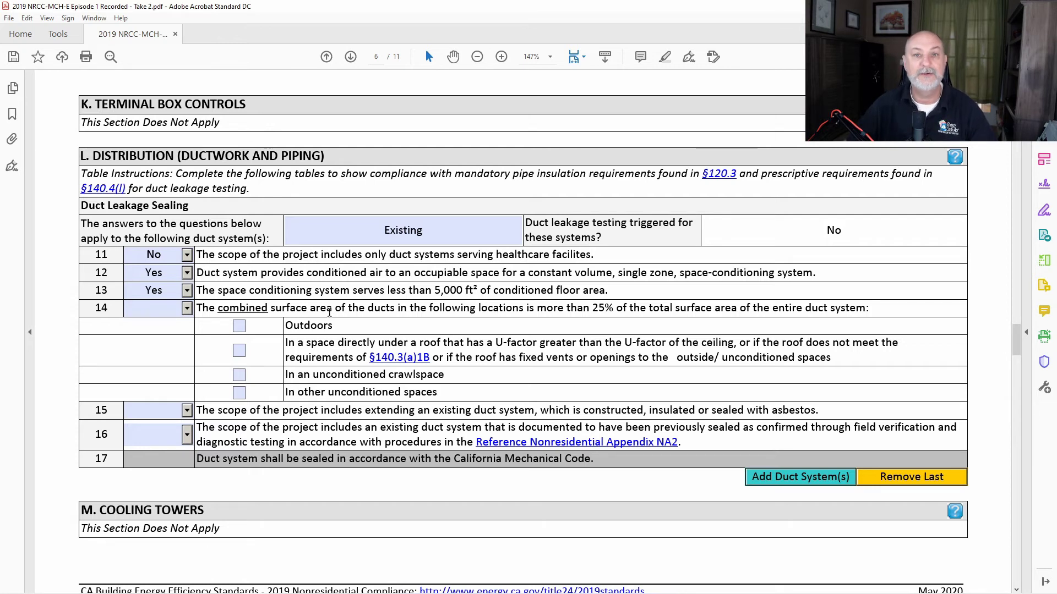
Step: Answer No to the 25% duct surface area, asbestos duct extension and previously sealed duct system questions in the duct leakage sealing table
{"action": "left_click", "coordinate": [187, 308]}
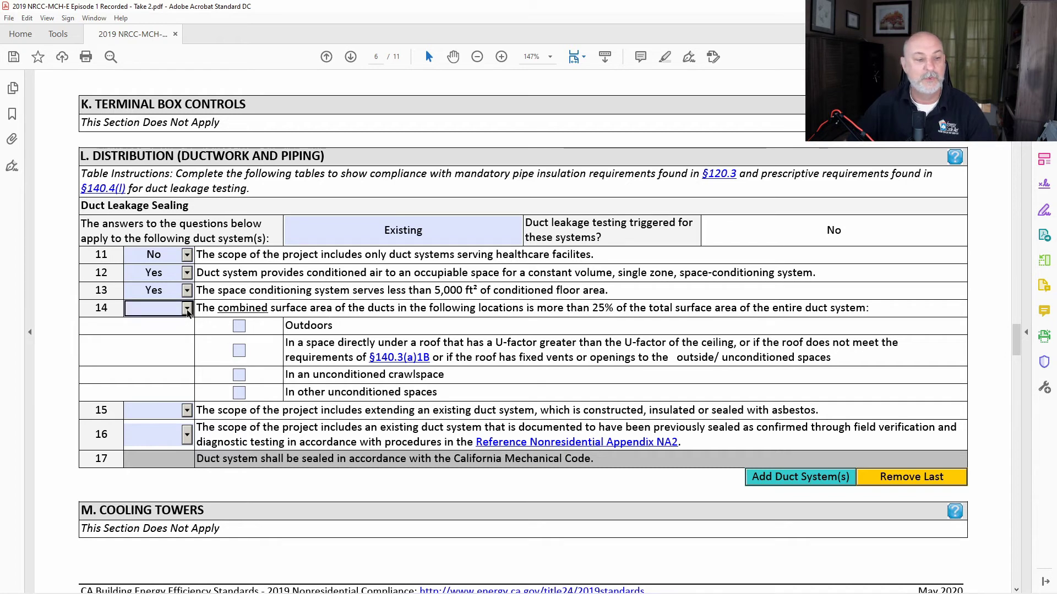
{"action": "left_click", "coordinate": [174, 352]}
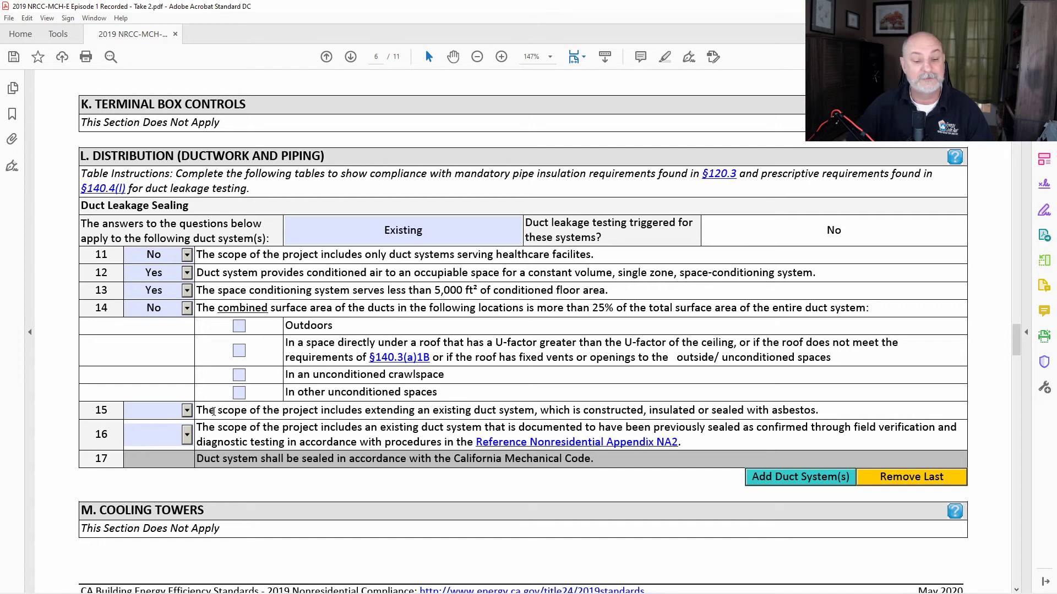
{"action": "left_click", "coordinate": [174, 406]}
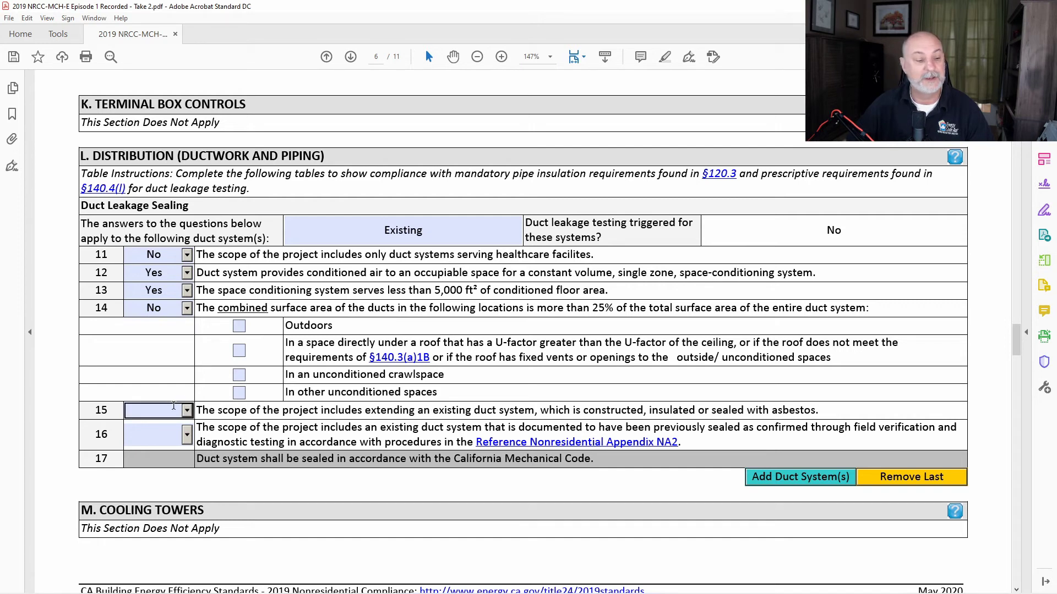
{"action": "left_click", "coordinate": [187, 410]}
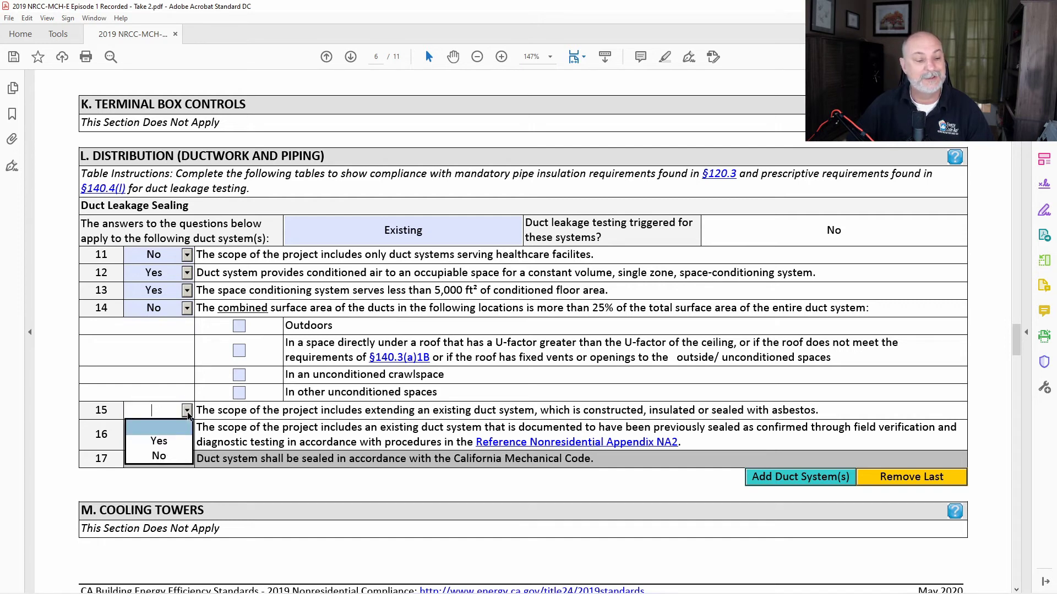
{"action": "left_click", "coordinate": [168, 458]}
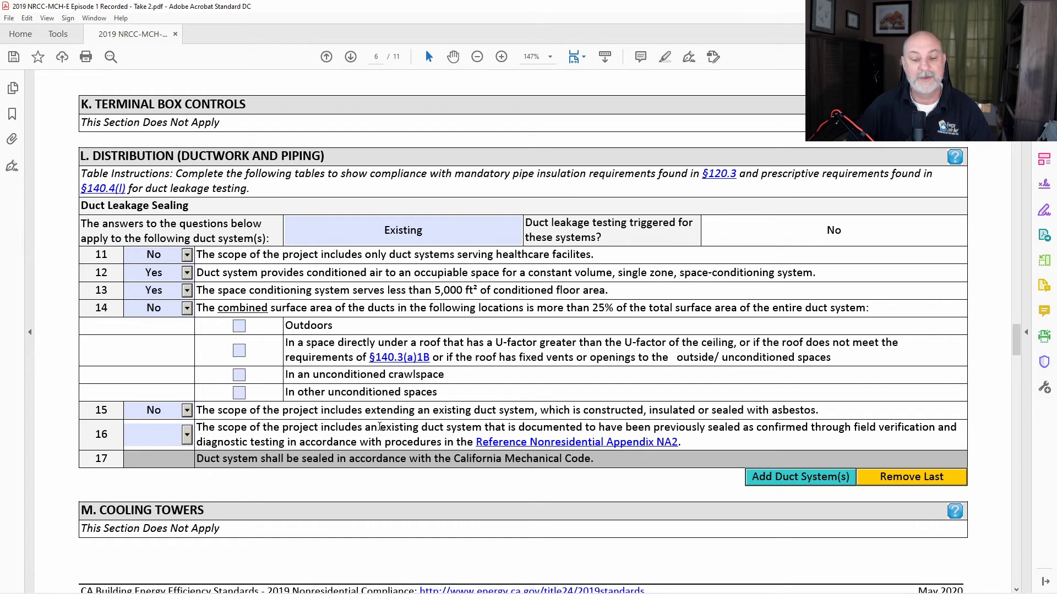
{"action": "left_click", "coordinate": [187, 436]}
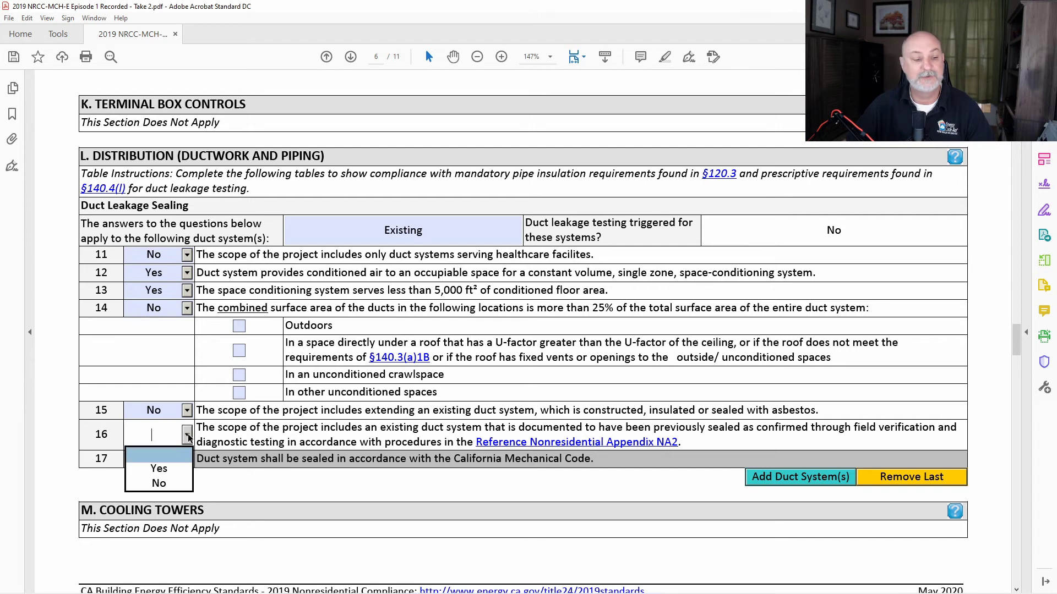
{"action": "left_click", "coordinate": [170, 482]}
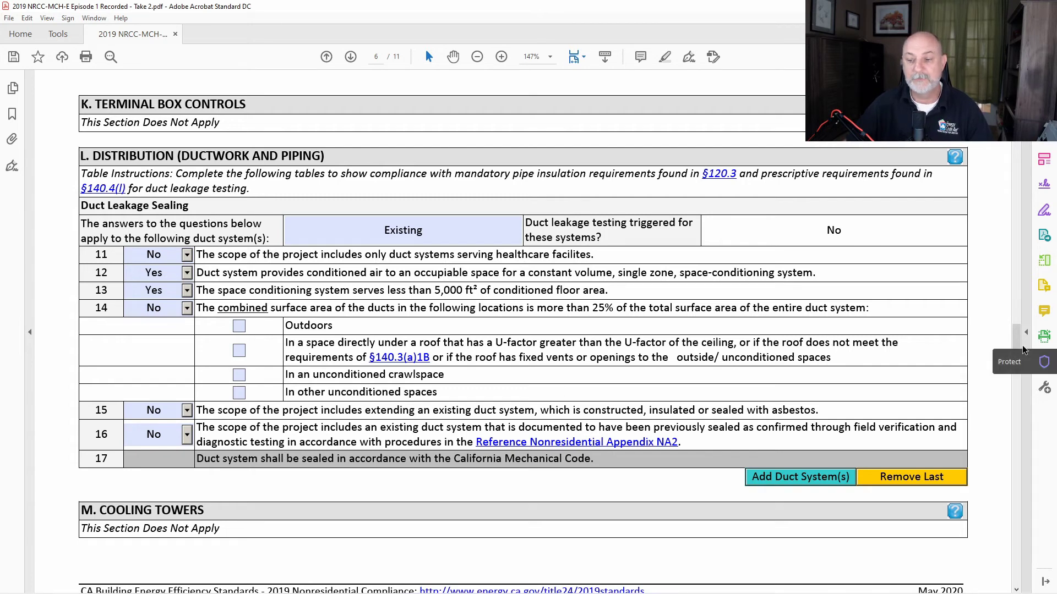
Step: Check the compliance results and review the declarations of required installation, acceptance and verification certificates through to the mandatory measures table
{"action": "left_click_drag", "start_coordinate": [1018, 338], "coordinate": [1033, 98]}
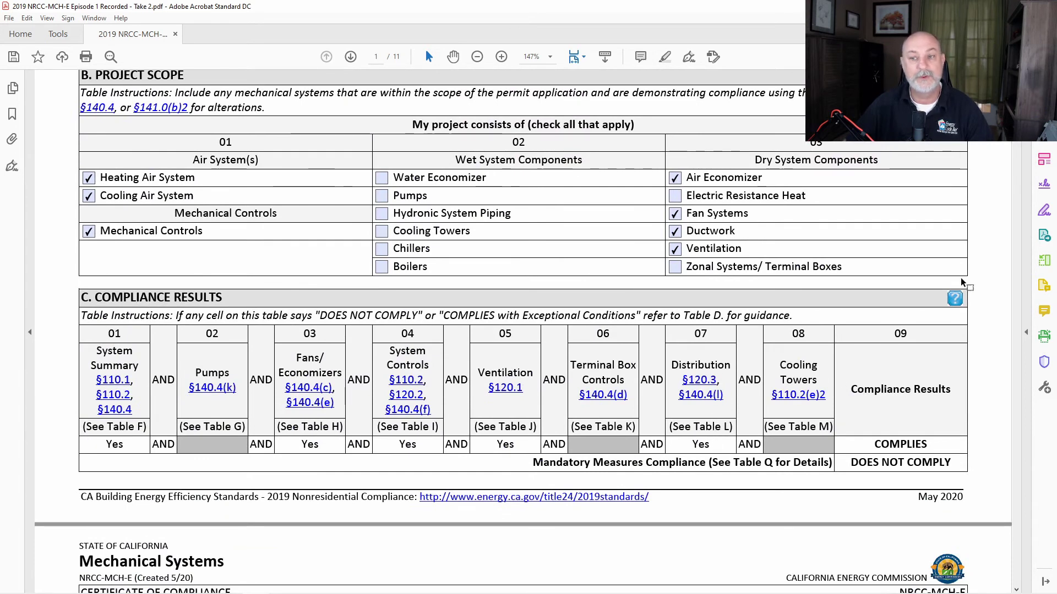
{"action": "left_click_drag", "start_coordinate": [1017, 140], "coordinate": [1035, 380]}
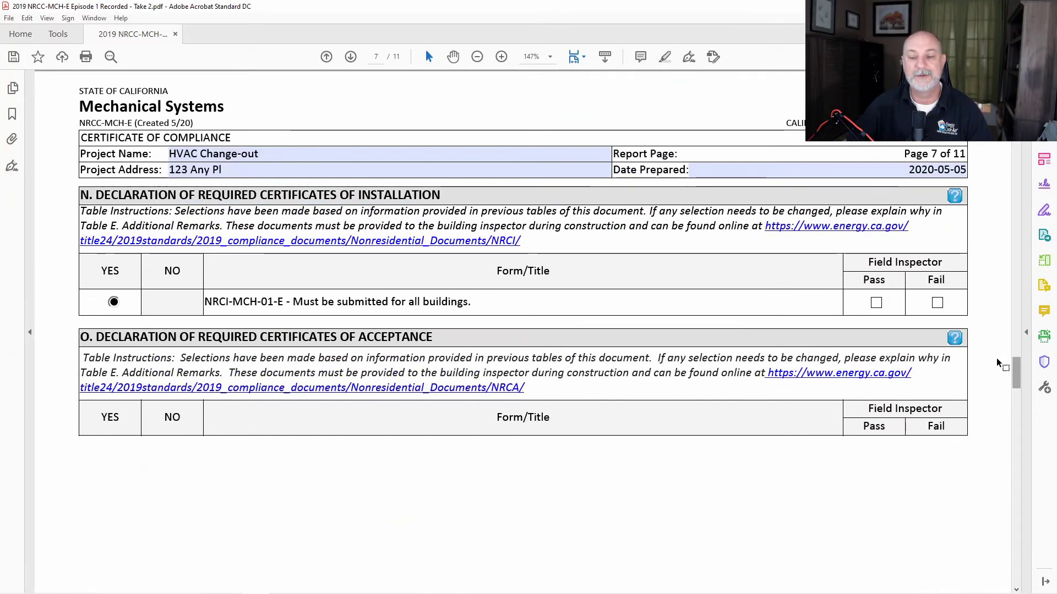
{"action": "mouse_move", "coordinate": [1018, 367]}
{"action": "left_mouse_down"}
{"action": "mouse_move", "coordinate": [1021, 417]}
{"action": "mouse_move", "coordinate": [1020, 377]}
{"action": "left_mouse_up"}
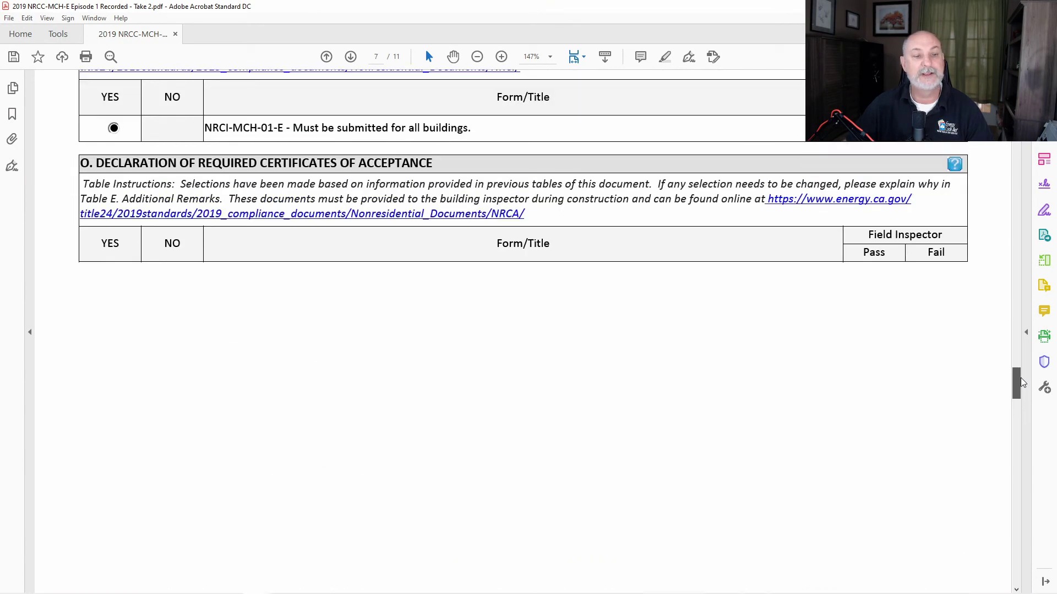
{"action": "left_click_drag", "start_coordinate": [1021, 377], "coordinate": [1017, 417]}
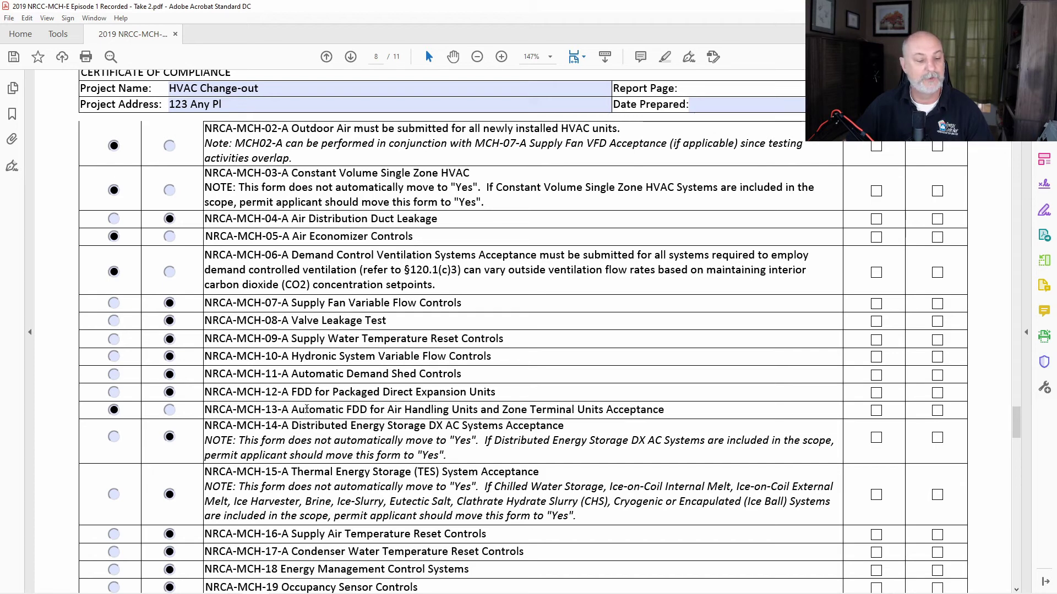
{"action": "scroll", "coordinate": [342, 343], "scroll_direction": "down", "scroll_amount": 1}
{"action": "scroll", "coordinate": [342, 343], "scroll_direction": "down", "scroll_amount": 2}
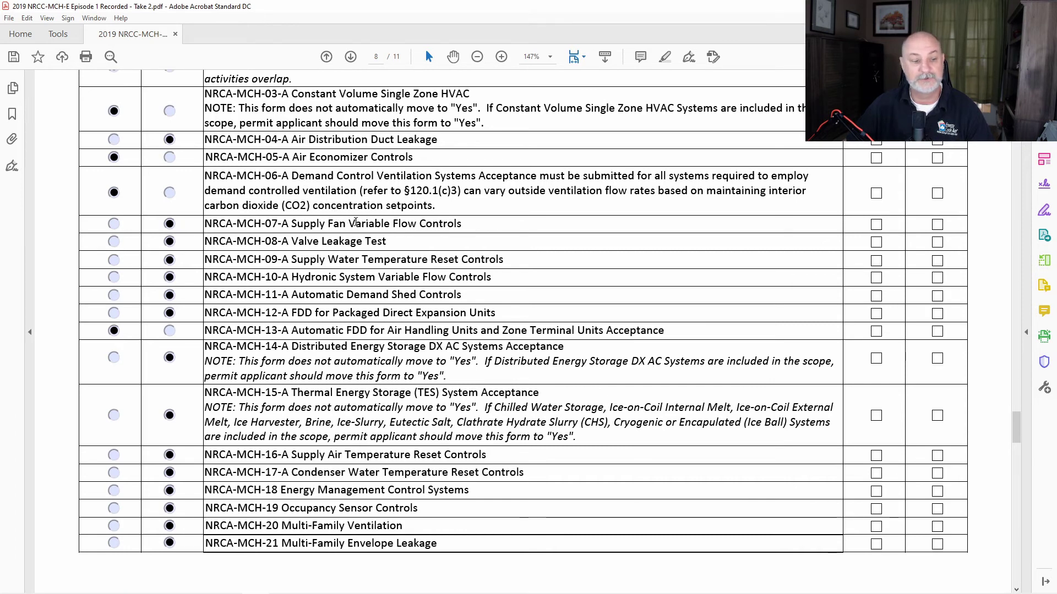
{"action": "scroll", "coordinate": [357, 222], "scroll_direction": "down", "scroll_amount": 10}
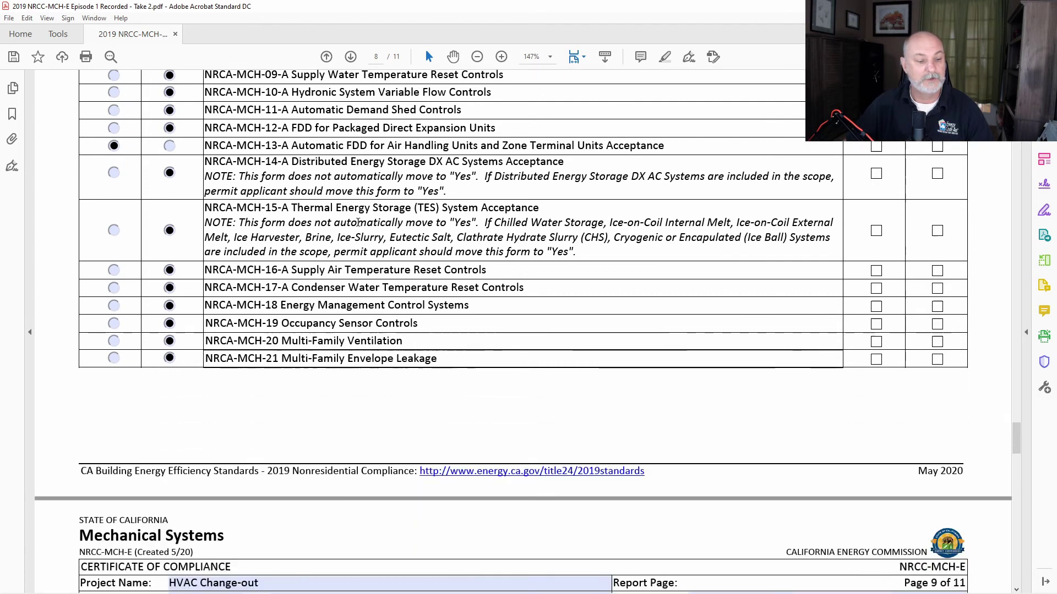
{"action": "scroll", "coordinate": [357, 222], "scroll_direction": "down", "scroll_amount": 3}
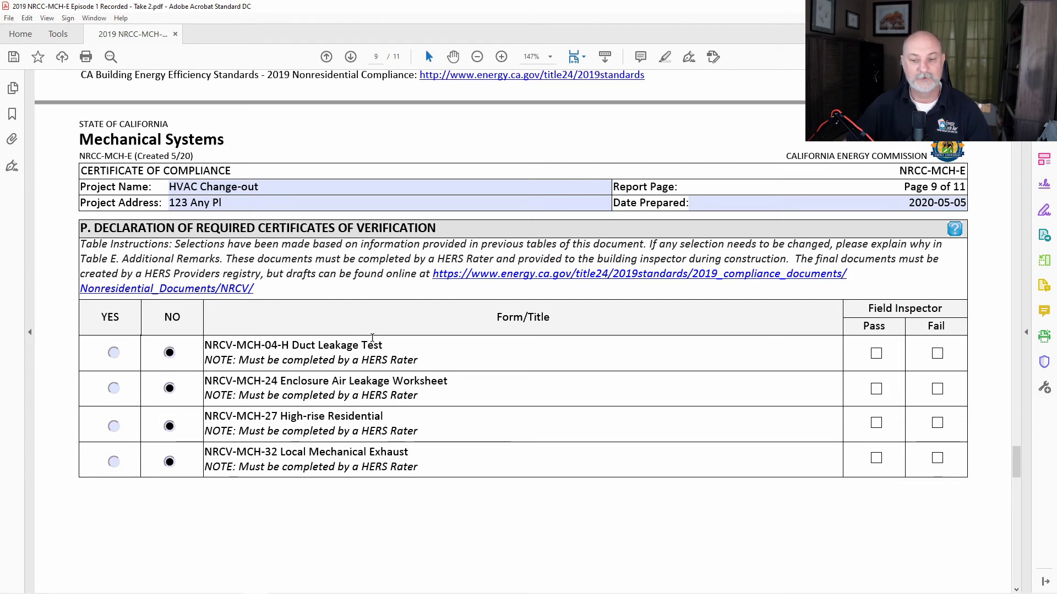
{"action": "scroll", "coordinate": [372, 338], "scroll_direction": "down", "scroll_amount": 10}
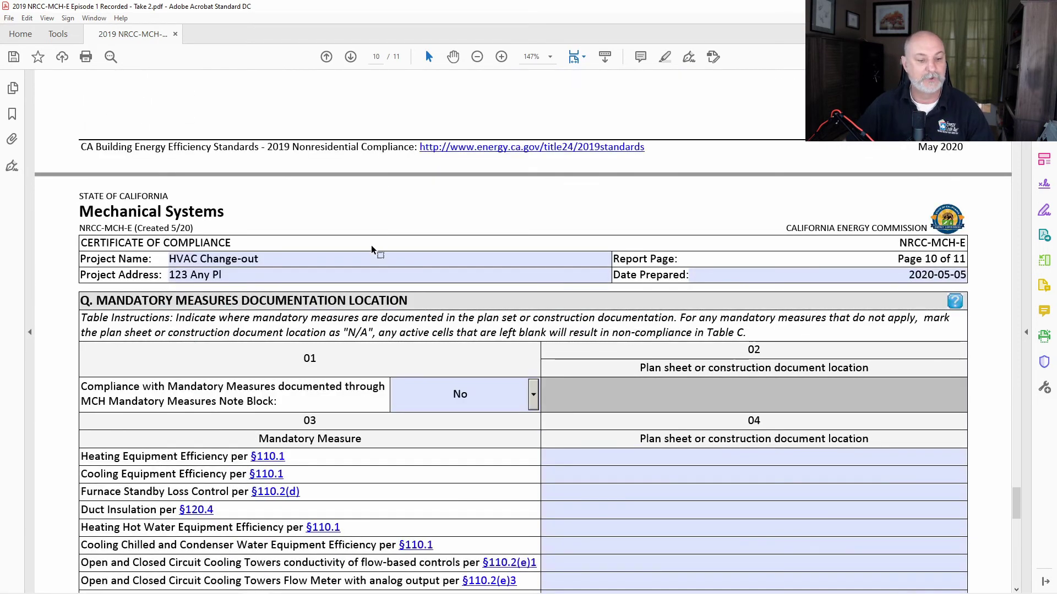
{"action": "scroll", "coordinate": [372, 245], "scroll_direction": "down", "scroll_amount": 5}
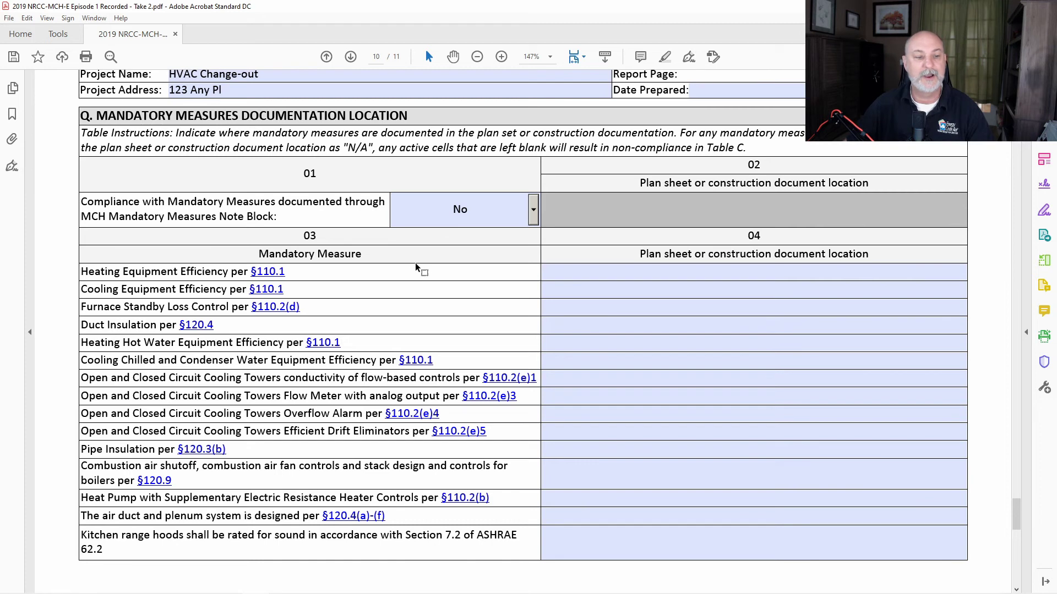
Step: Try Yes for compliance documented through the MCH Mandatory Measures Note Block and set the answer back to No
{"action": "left_click", "coordinate": [517, 213]}
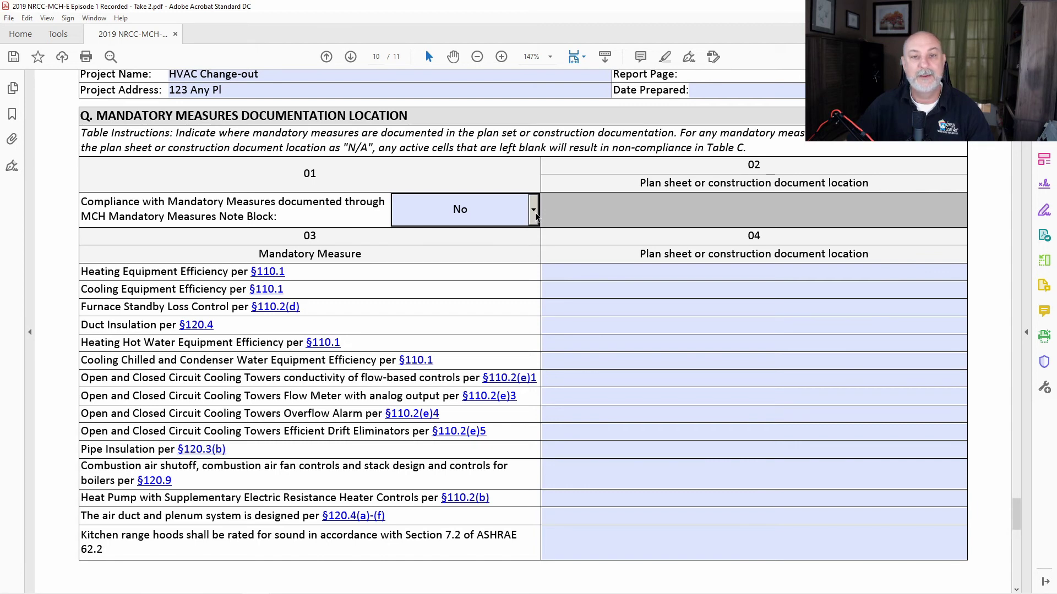
{"action": "left_click", "coordinate": [534, 212]}
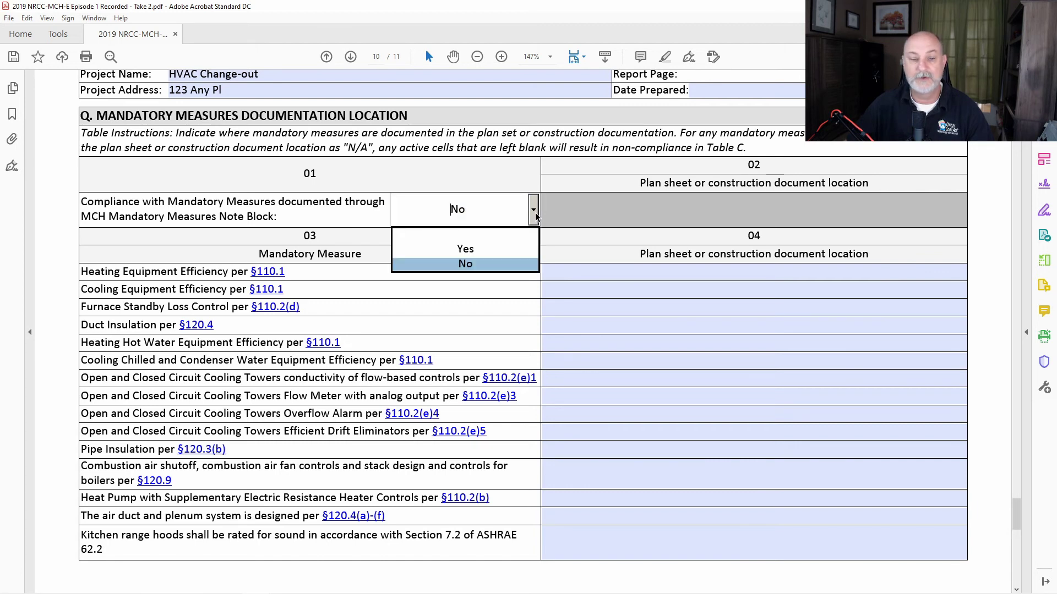
{"action": "left_click", "coordinate": [510, 243]}
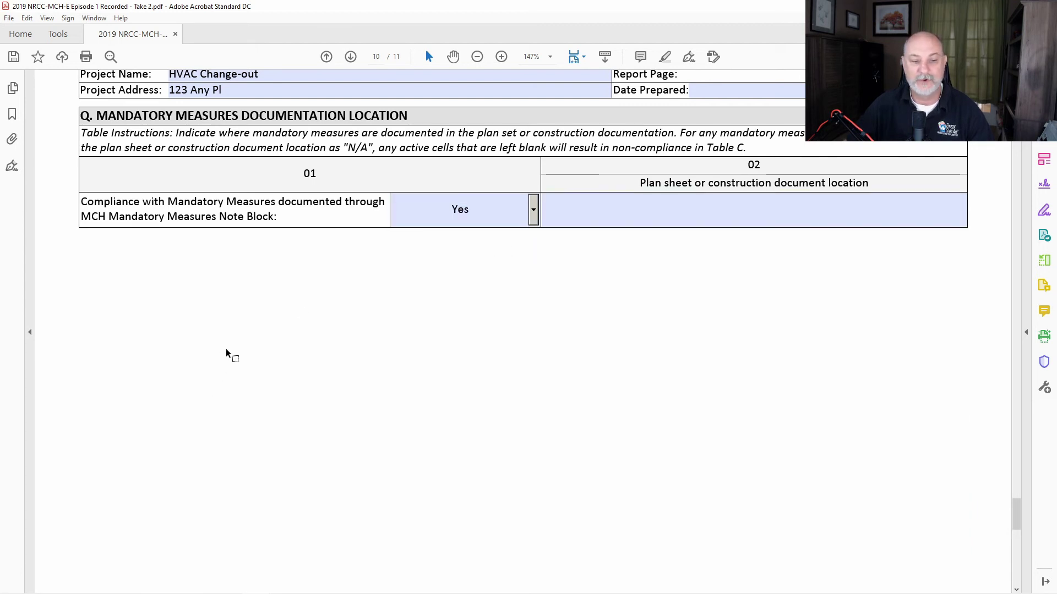
{"action": "left_click", "coordinate": [603, 219]}
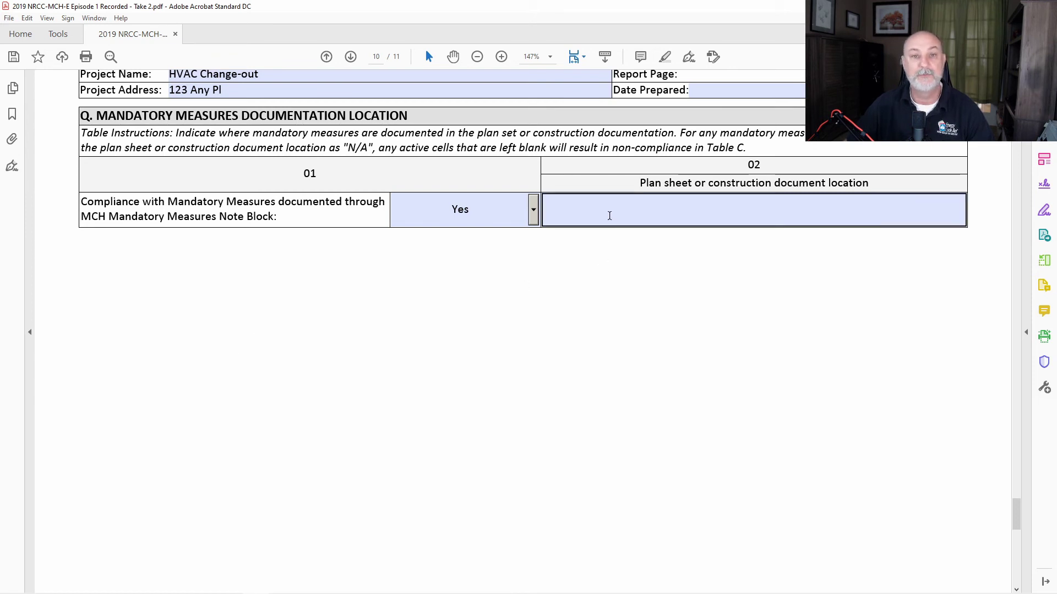
{"action": "left_click", "coordinate": [534, 212]}
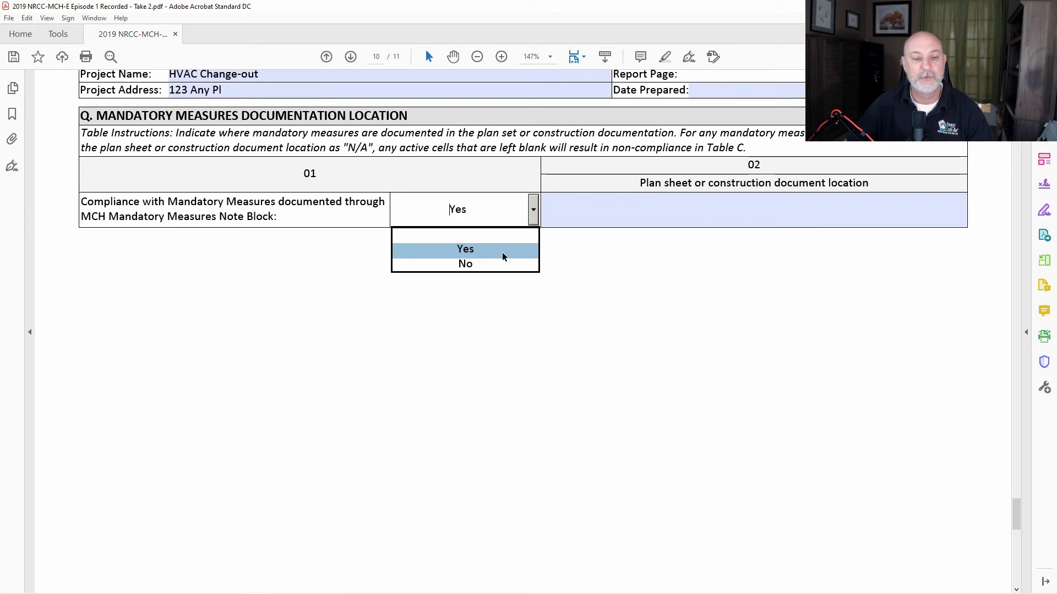
{"action": "left_click", "coordinate": [500, 262]}
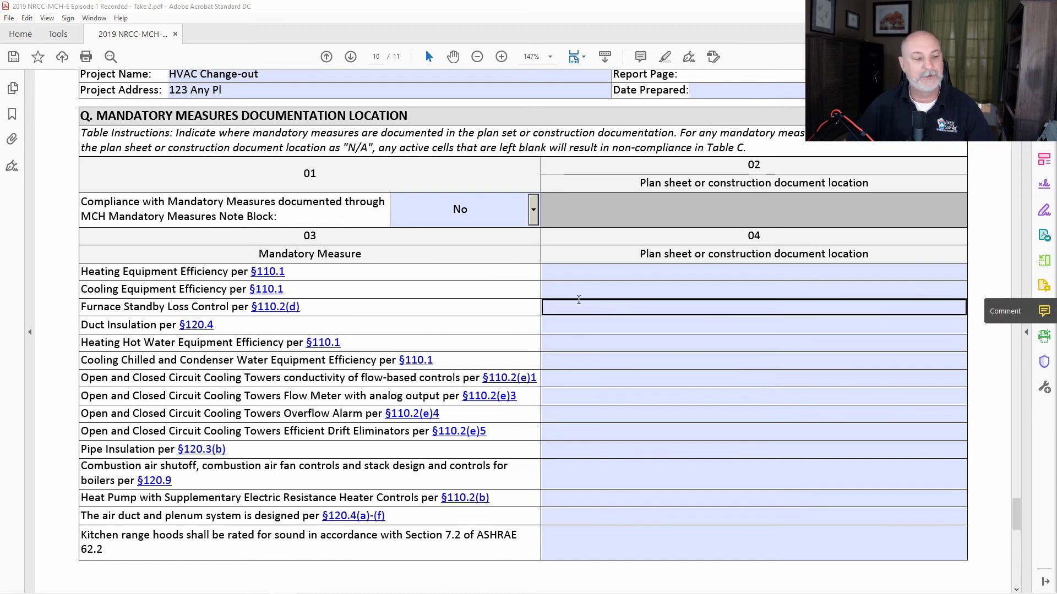
Step: Enter "Mfg. spec sheet" as the document location for both heating and cooling equipment efficiency in the mandatory measures table
{"action": "left_click", "coordinate": [598, 276]}
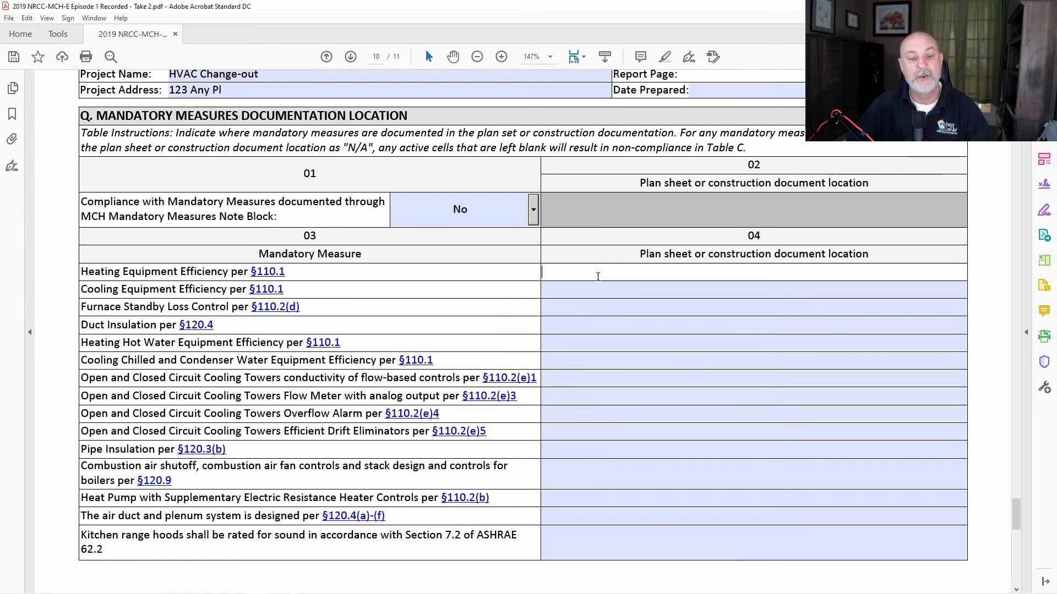
{"action": "type", "text": "Mfg. spec sheet"}
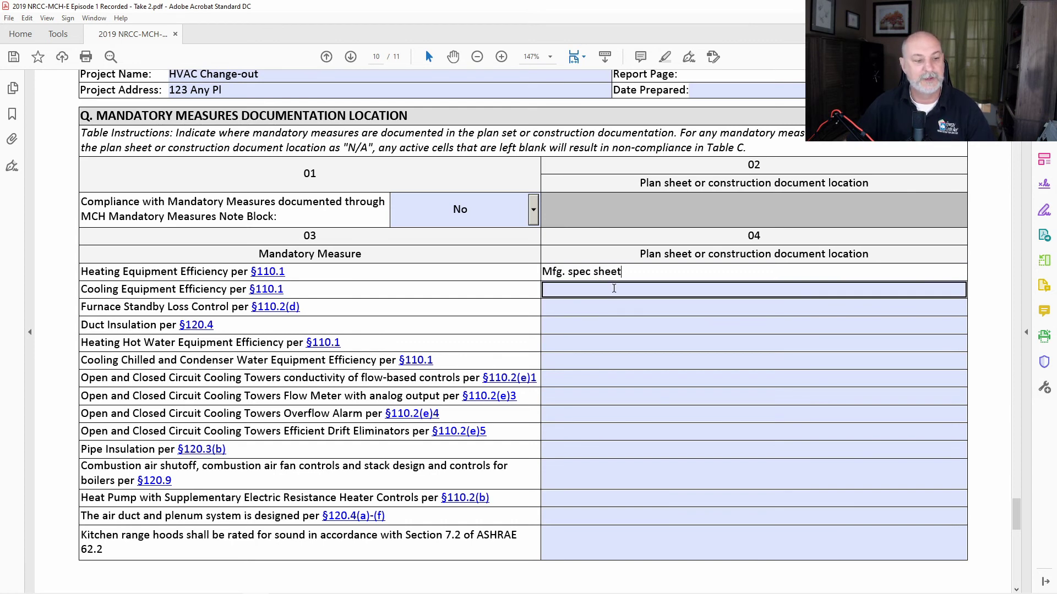
{"action": "left_click", "coordinate": [614, 288]}
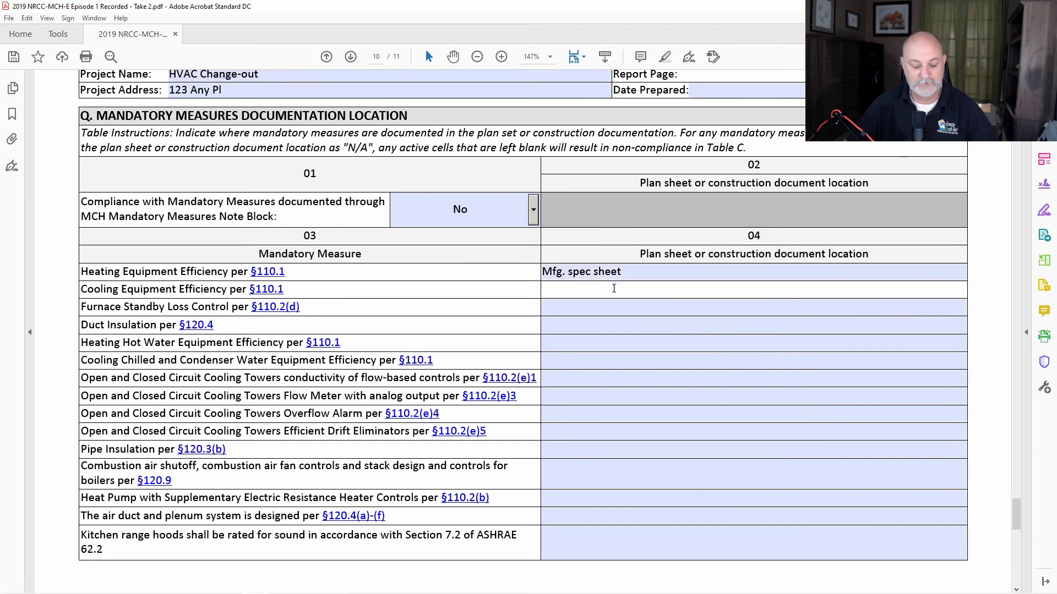
{"action": "type", "text": "Mfg. spec sheet"}
Step: Enter "NA: <225 kBtuh" as the location for furnace standby loss control and "NA: no duct alteration" for duct insulation
{"action": "left_click", "coordinate": [602, 305]}
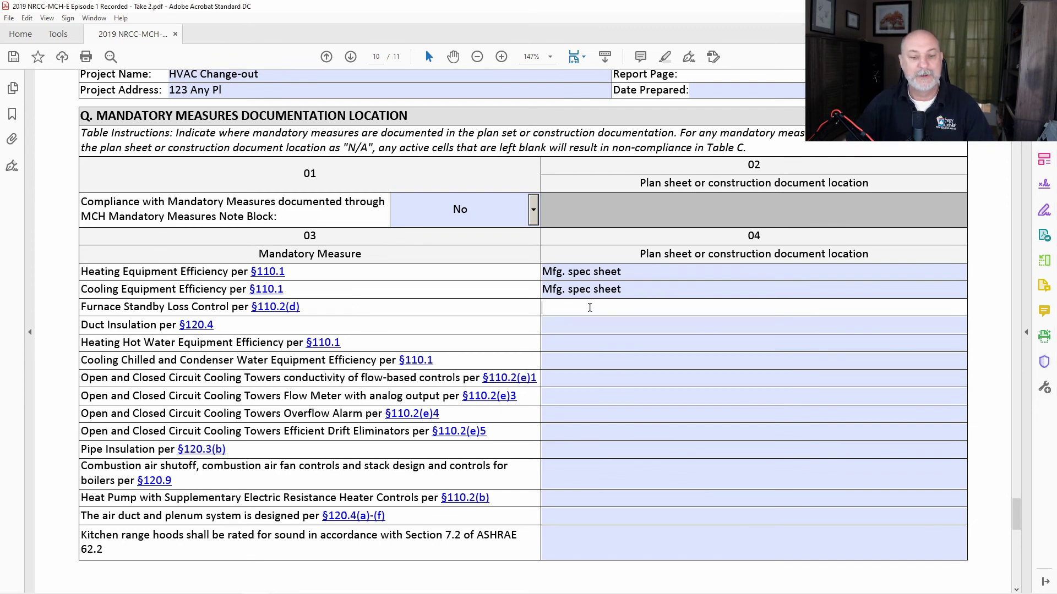
{"action": "type", "text": "NA: <225 kBtuh"}
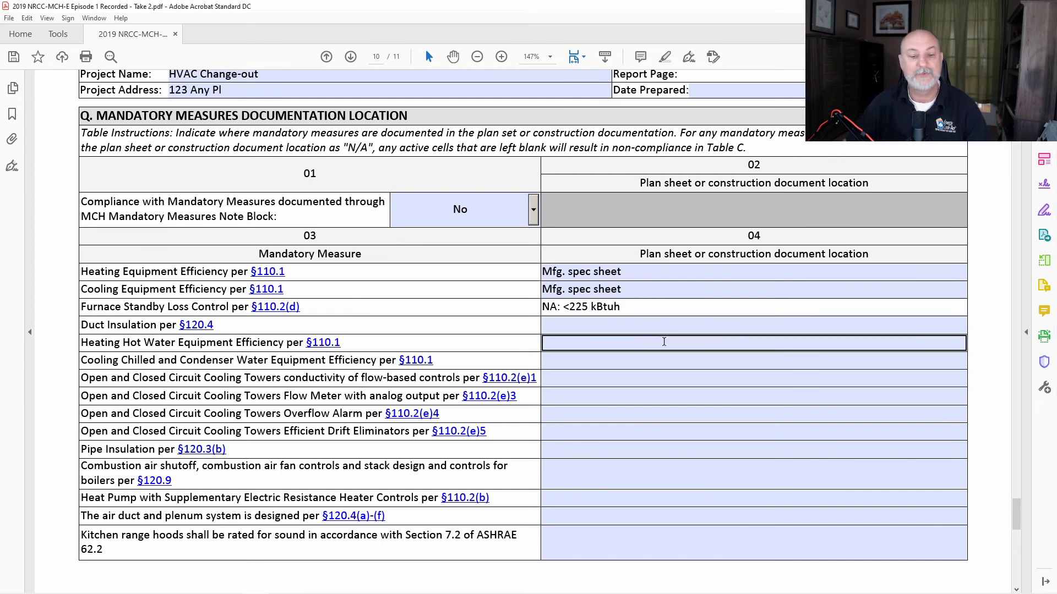
{"action": "left_click", "coordinate": [619, 325]}
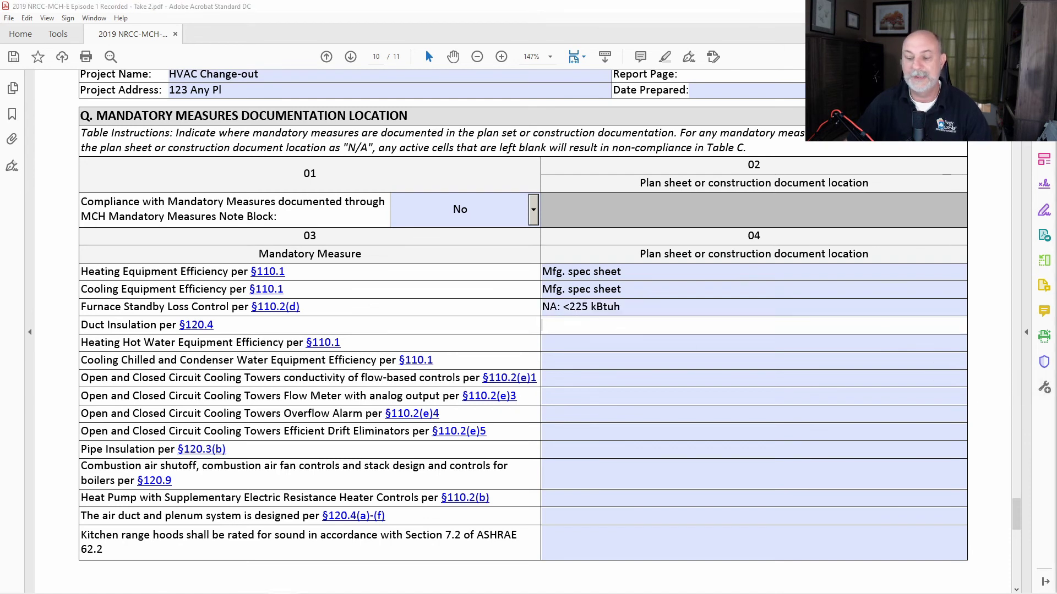
{"action": "type", "text": "NA: no duct alteration"}
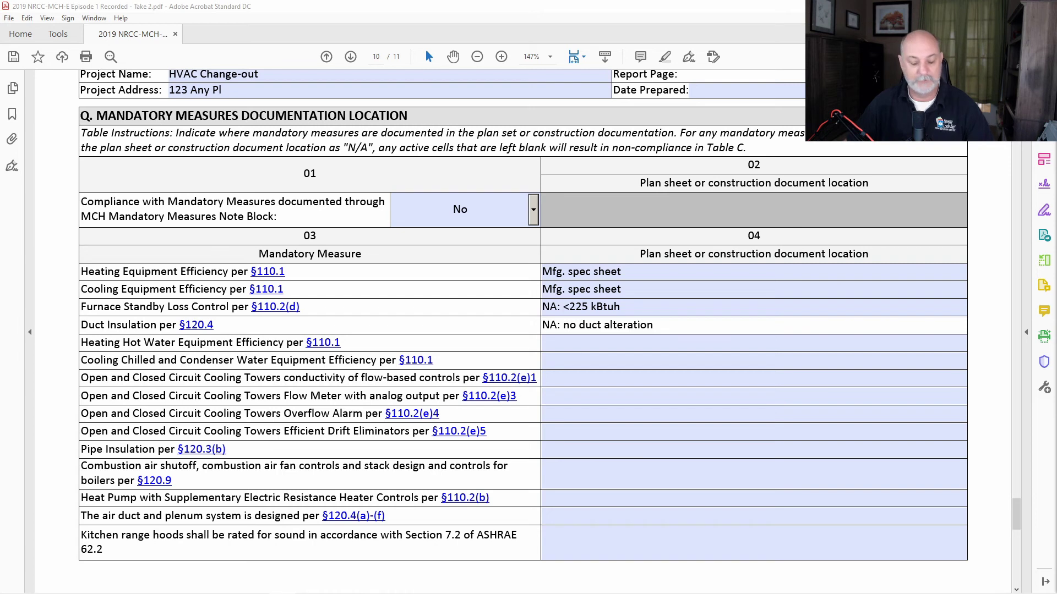
Step: Enter NA for heating hot water efficiency, chilled and condenser water efficiency, and all four open and closed circuit cooling tower measures
{"action": "left_click", "coordinate": [616, 339]}
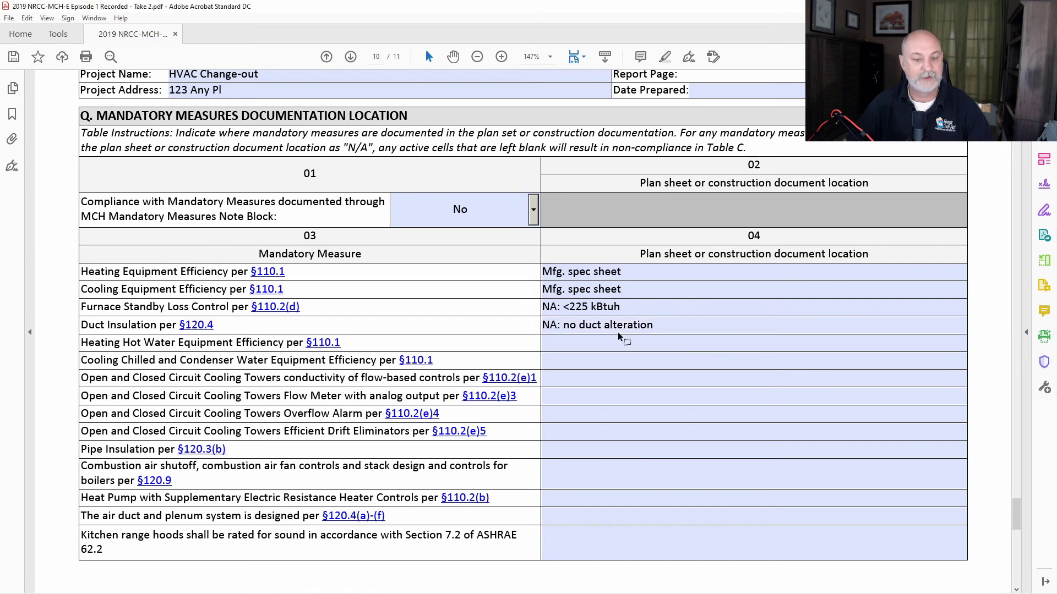
{"action": "type", "text": "NA"}
{"action": "left_click", "coordinate": [601, 359]}
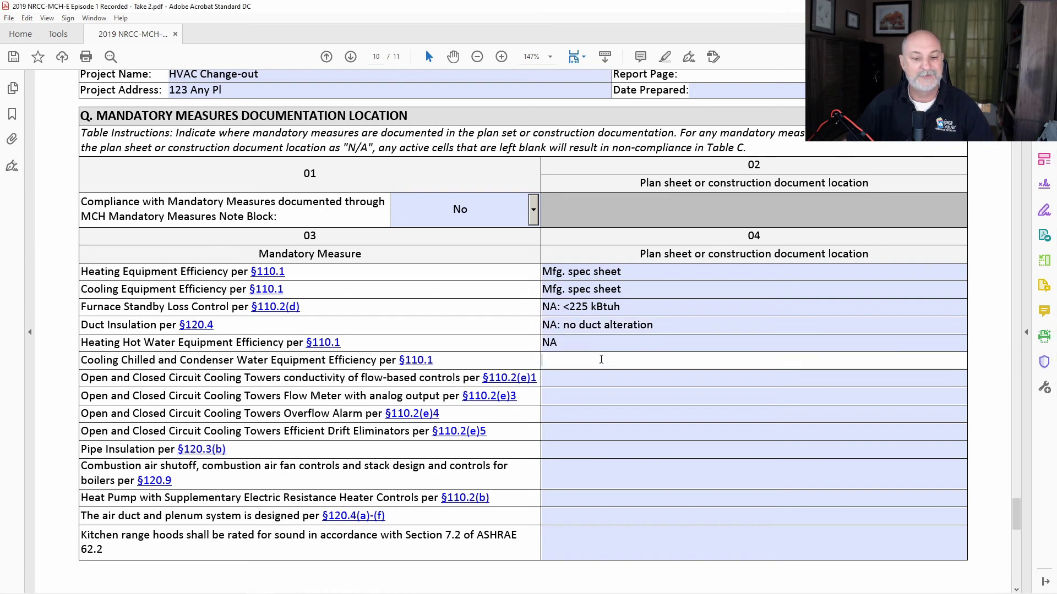
{"action": "left_click_drag", "start_coordinate": [583, 343], "coordinate": [538, 342]}
{"action": "key", "text": "ctrl+c"}
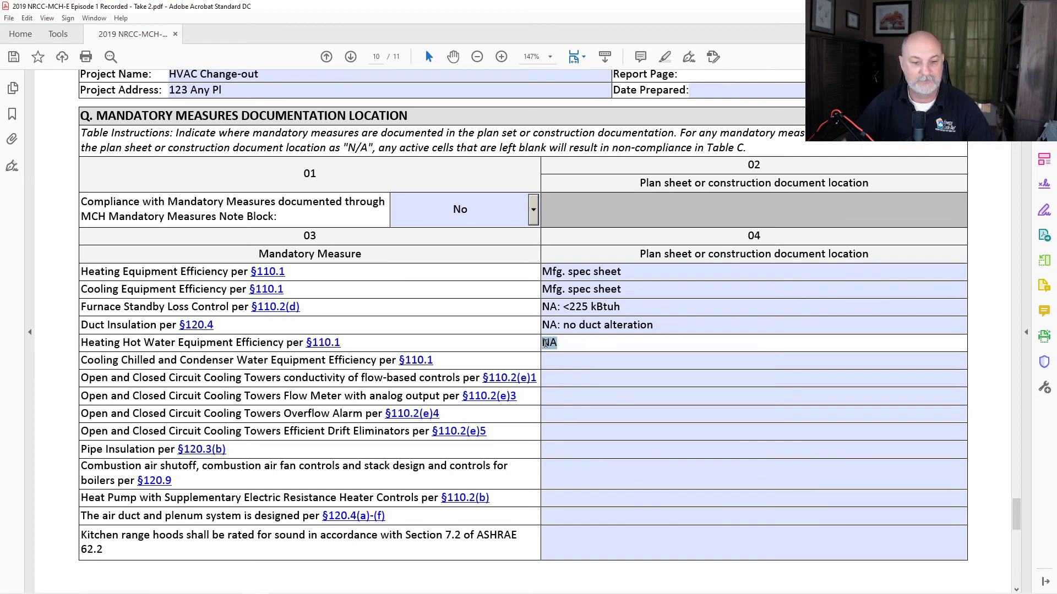
{"action": "left_click", "coordinate": [560, 361]}
{"action": "key", "text": "ctrl+v"}
{"action": "left_click", "coordinate": [562, 376]}
{"action": "key", "text": "ctrl+v"}
{"action": "left_click", "coordinate": [565, 396]}
{"action": "key", "text": "ctrl+v"}
{"action": "left_click", "coordinate": [565, 414]}
{"action": "key", "text": "ctrl+v"}
{"action": "left_click", "coordinate": [561, 431]}
{"action": "key", "text": "ctrl+v"}
Step: Enter NA as the location for pipe insulation, boiler combustion air and stack controls, and heat pump supplementary electric resistance heater controls
{"action": "left_click", "coordinate": [562, 450]}
{"action": "key", "text": "ctrl+v"}
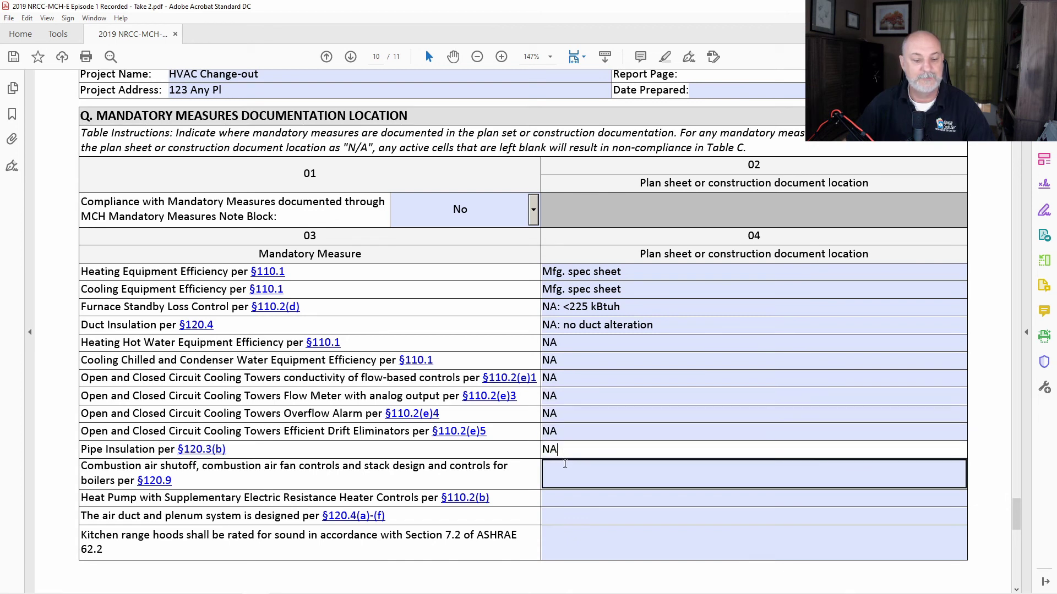
{"action": "left_click", "coordinate": [565, 474]}
{"action": "key", "text": "ctrl+v"}
{"action": "left_click", "coordinate": [568, 497]}
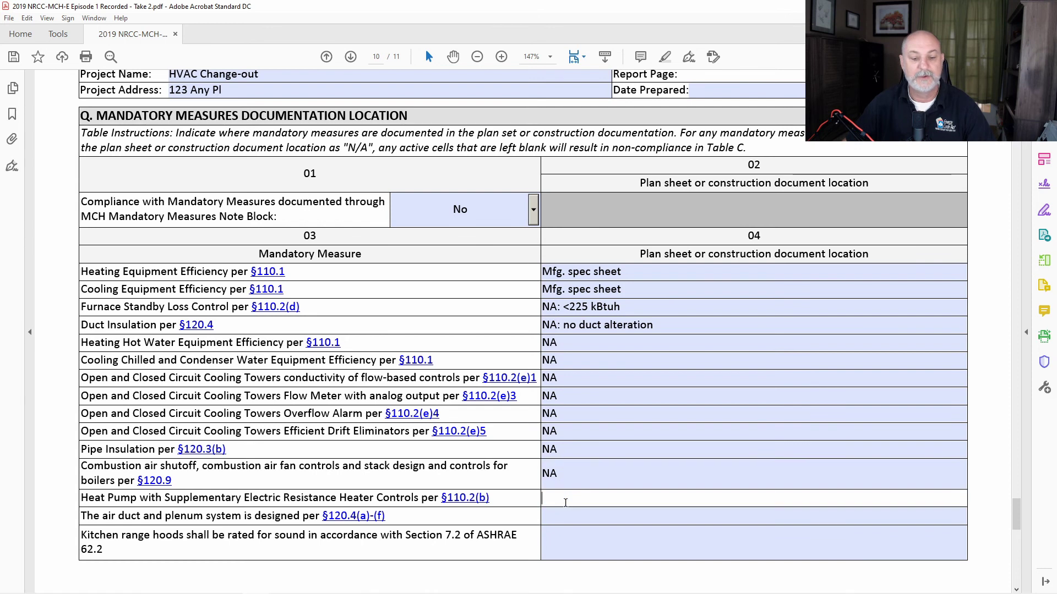
{"action": "key", "text": "ctrl+v"}
Step: Enter NA as the location for air duct and plenum system design and for the kitchen range hood sound rating
{"action": "scroll", "coordinate": [569, 497], "scroll_direction": "down", "scroll_amount": 2}
{"action": "left_click", "coordinate": [562, 466]}
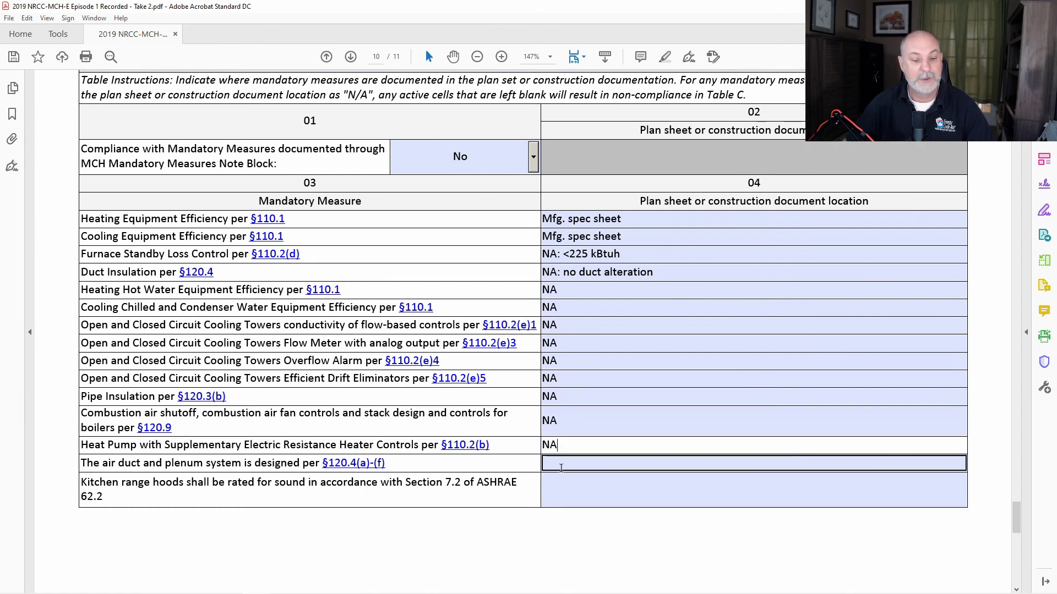
{"action": "key", "text": "ctrl+v"}
{"action": "left_click", "coordinate": [558, 490]}
{"action": "key", "text": "ctrl+v"}
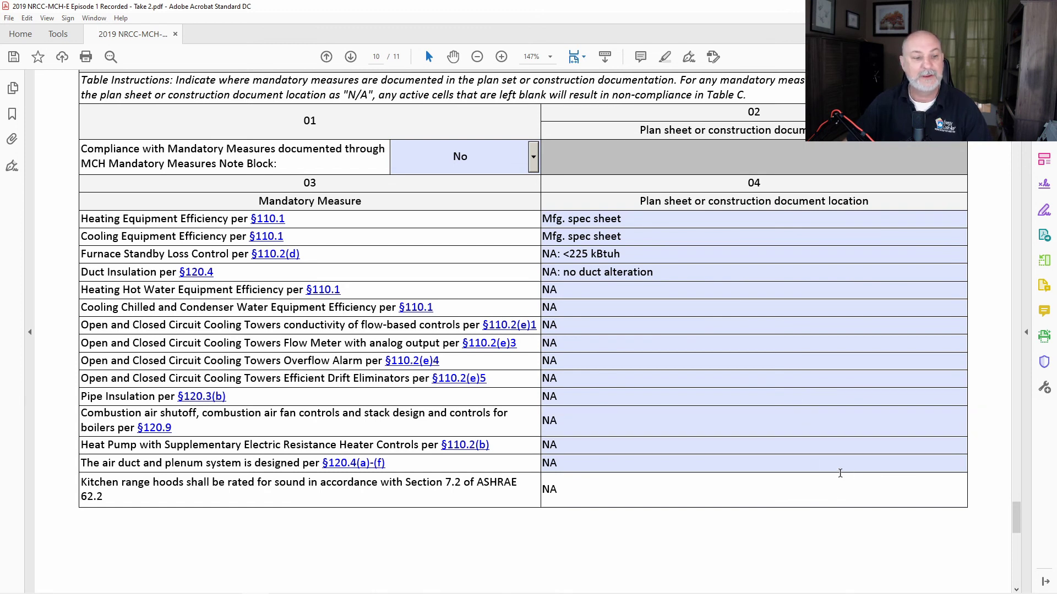
{"action": "left_click", "coordinate": [821, 421]}
Step: Examine the documentation author's and responsible person's declaration statements and their name, company, signature and license fields on page 11
{"action": "scroll", "coordinate": [761, 398], "scroll_direction": "down", "scroll_amount": 5}
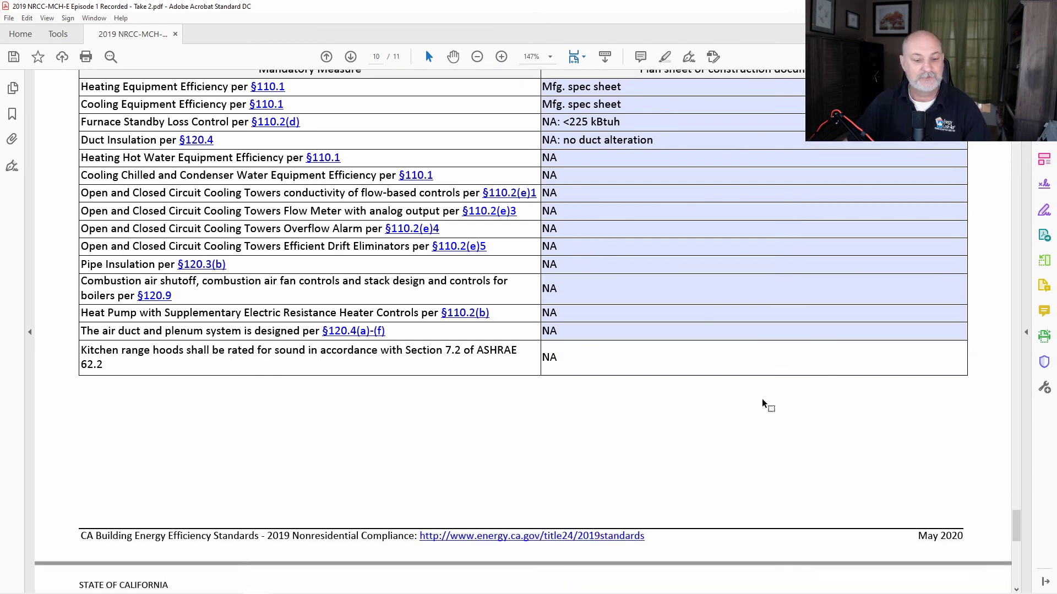
{"action": "scroll", "coordinate": [762, 386], "scroll_direction": "down", "scroll_amount": 5}
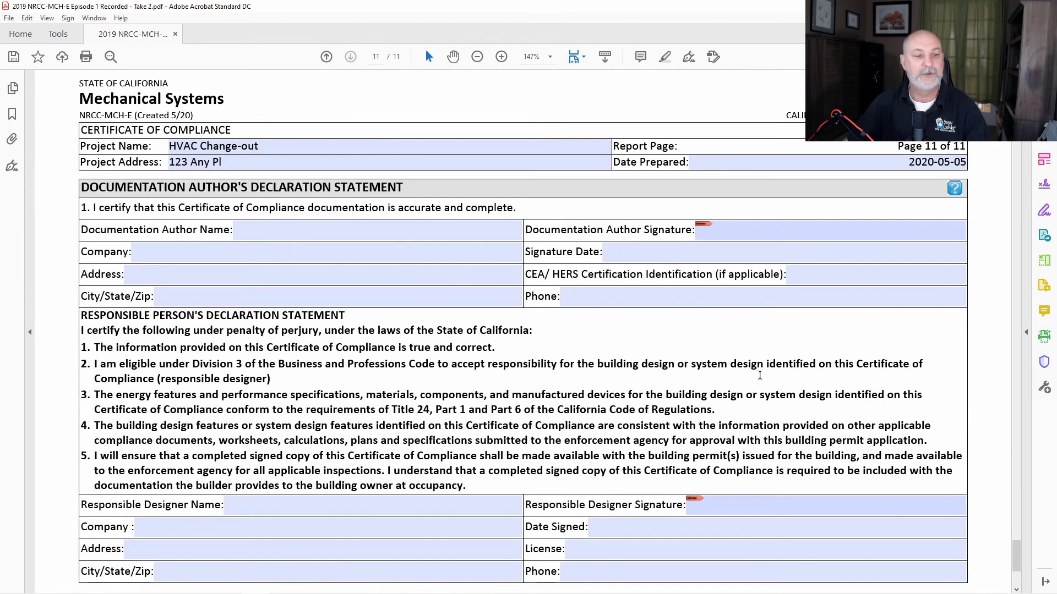
{"action": "scroll", "coordinate": [760, 376], "scroll_direction": "down", "scroll_amount": 1}
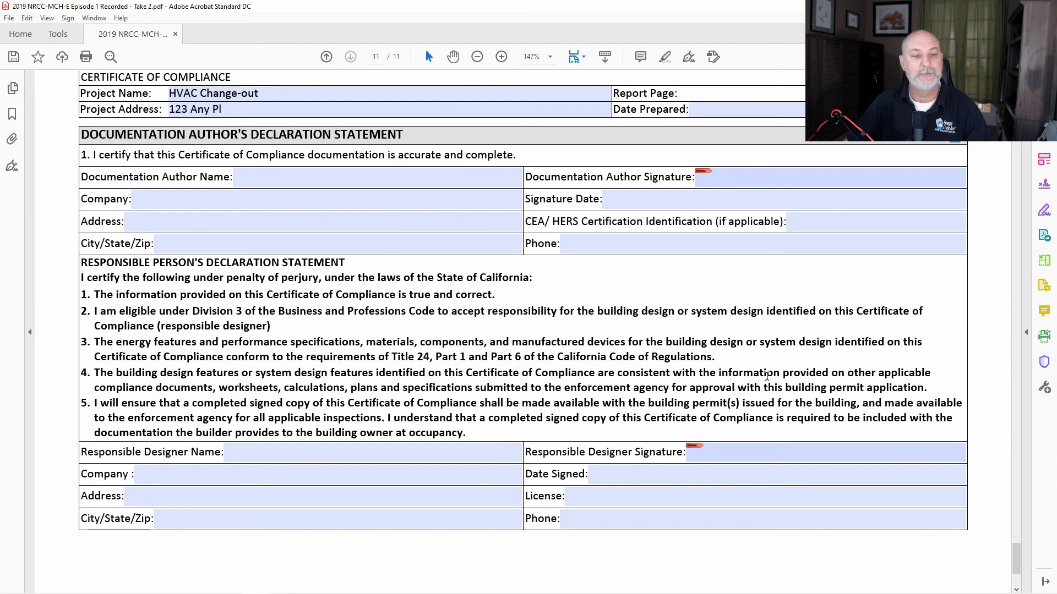
{"action": "left_click", "coordinate": [302, 177]}
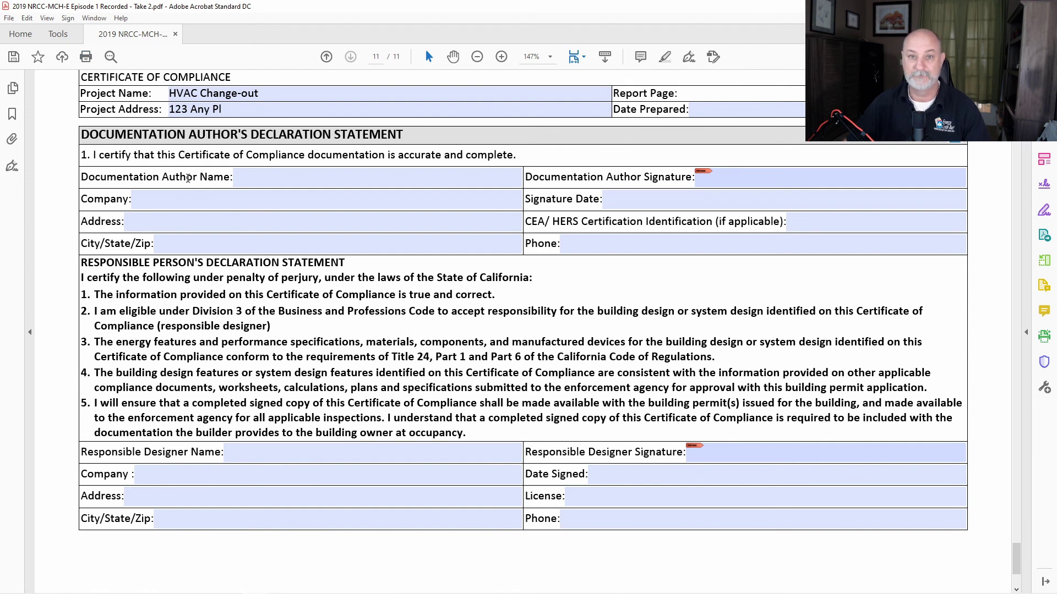
{"action": "scroll", "coordinate": [570, 313], "scroll_direction": "up", "scroll_amount": 1}
{"action": "scroll", "coordinate": [573, 314], "scroll_direction": "down", "scroll_amount": 2}
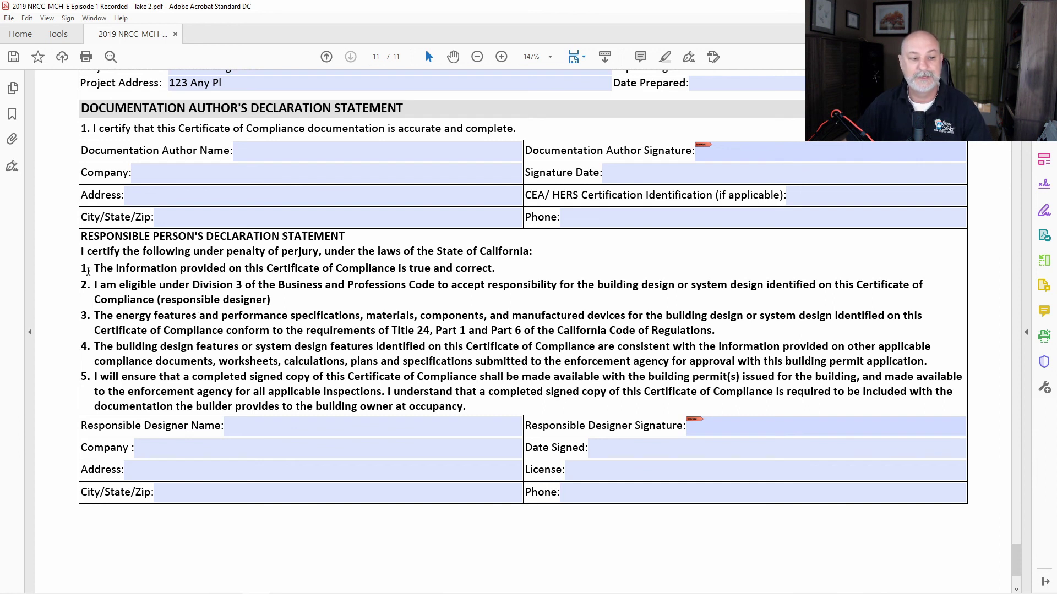
{"action": "left_click_drag", "start_coordinate": [89, 270], "coordinate": [124, 283]}
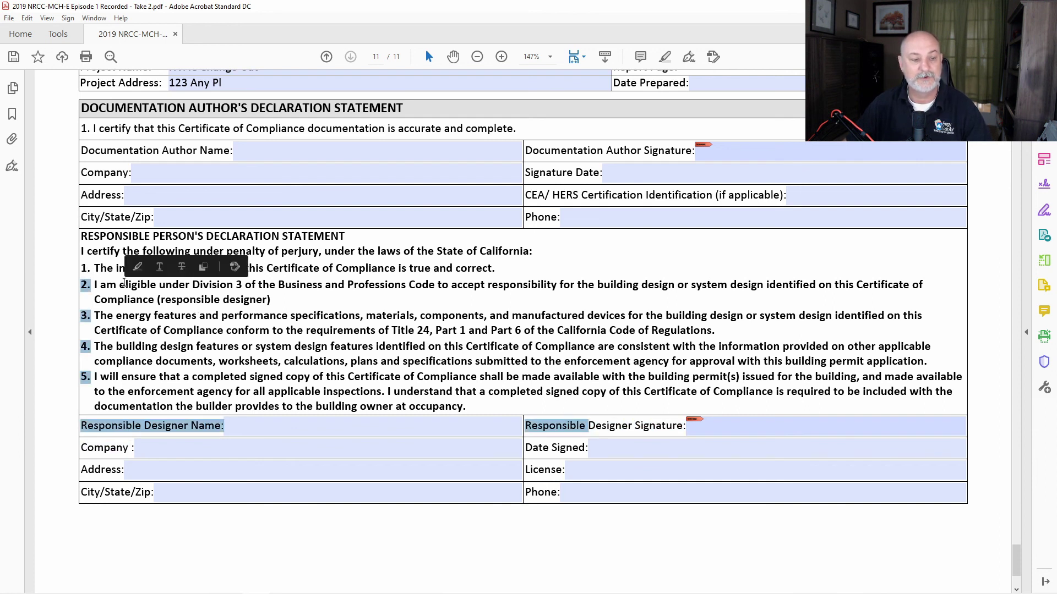
{"action": "left_click", "coordinate": [116, 285]}
{"action": "left_click", "coordinate": [243, 429]}
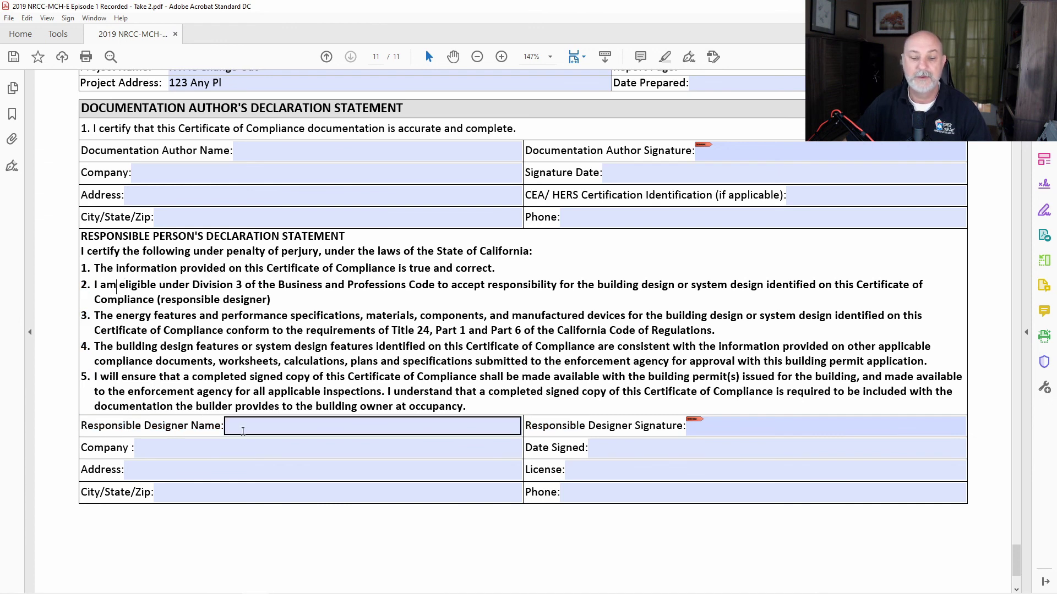
{"action": "left_click", "coordinate": [266, 438]}
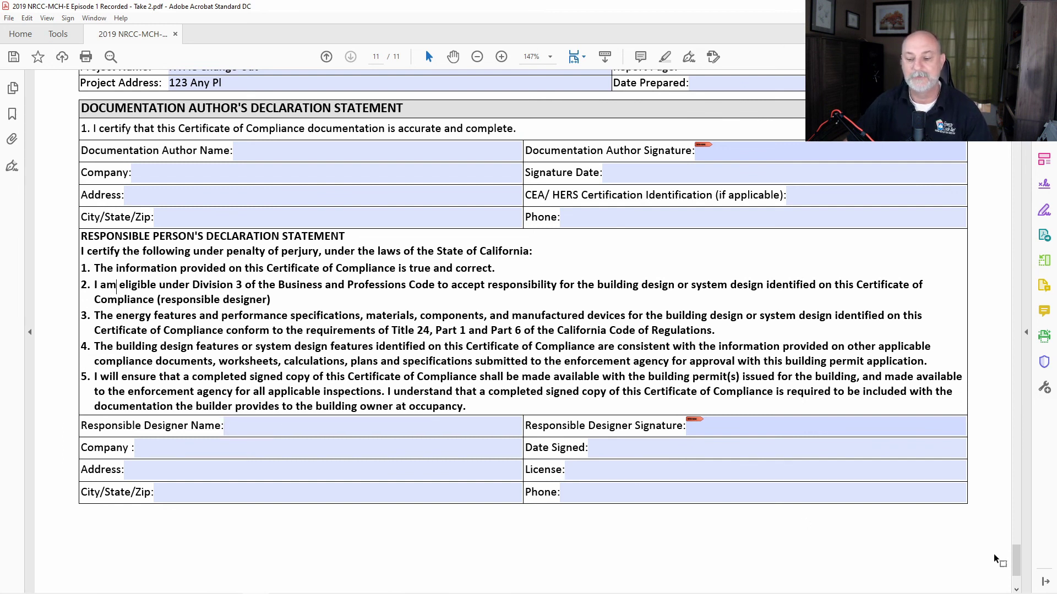
Step: Check the overall and mandatory measures compliance results in Table C on page 1 and save the form
{"action": "left_click_drag", "start_coordinate": [1016, 554], "coordinate": [1013, 173]}
{"action": "left_click_drag", "start_coordinate": [1014, 154], "coordinate": [1014, 119]}
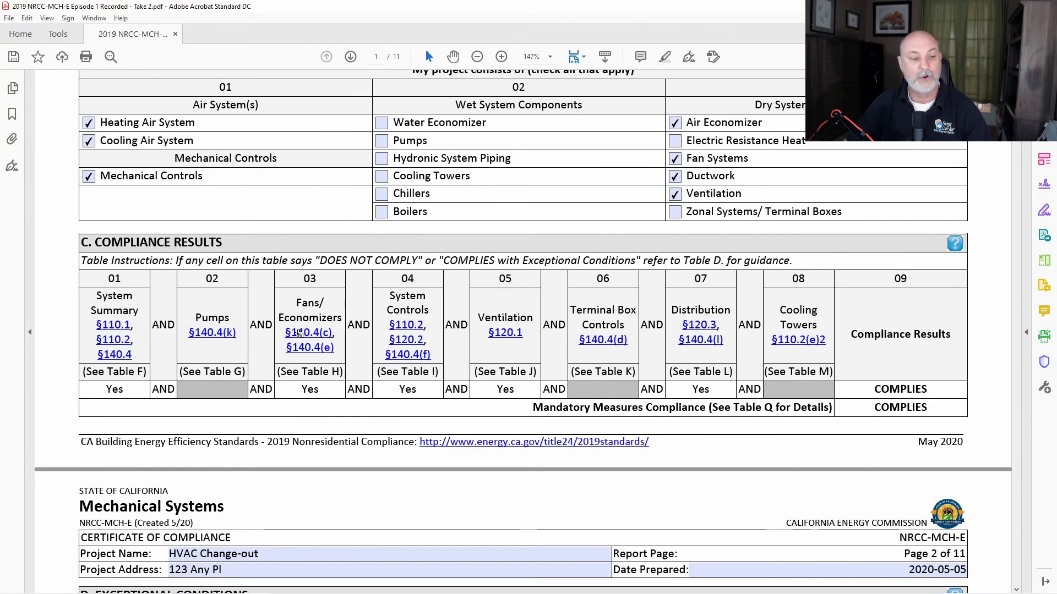
{"action": "left_click_drag", "start_coordinate": [873, 389], "coordinate": [935, 393]}
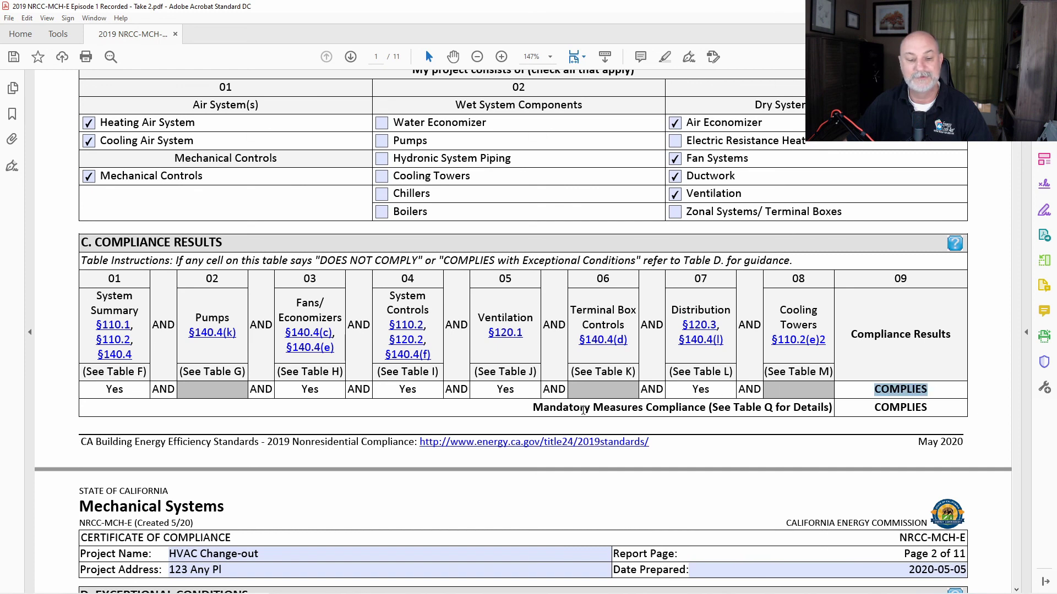
{"action": "left_click", "coordinate": [583, 410]}
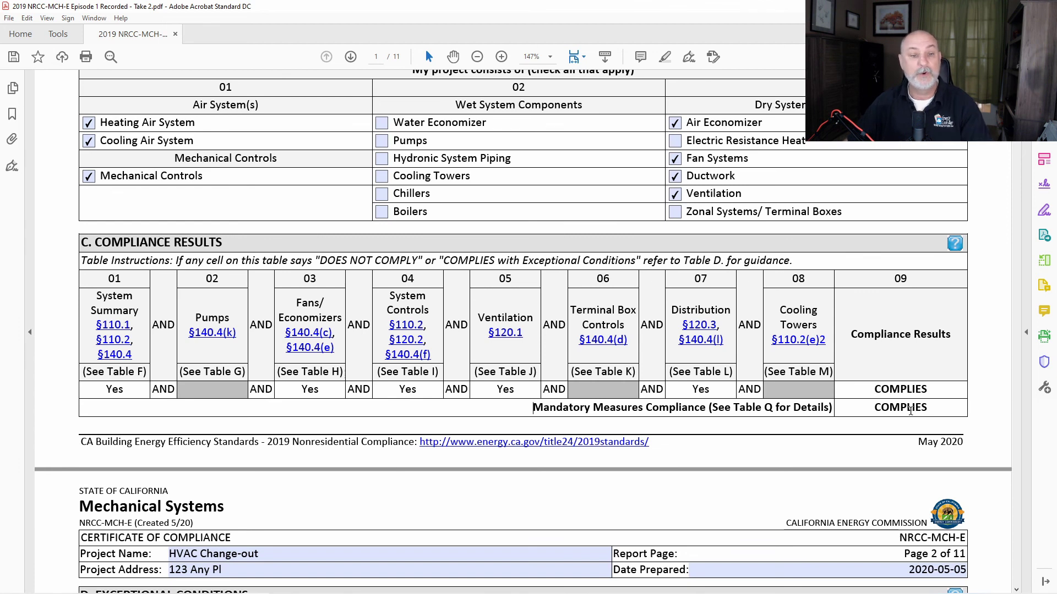
{"action": "scroll", "coordinate": [892, 388], "scroll_direction": "up", "scroll_amount": 2}
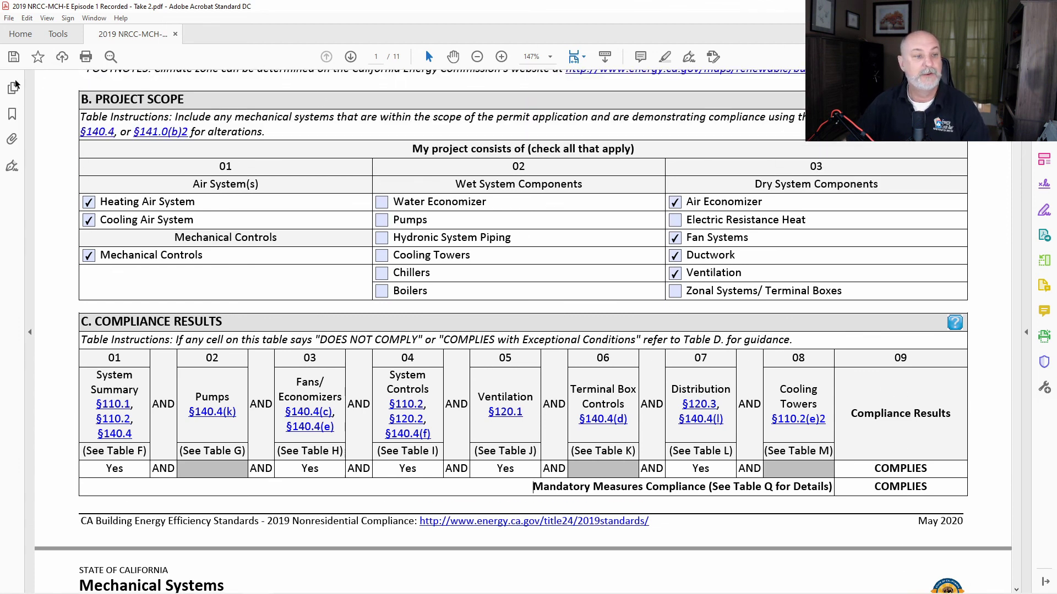
{"action": "left_click", "coordinate": [14, 56]}
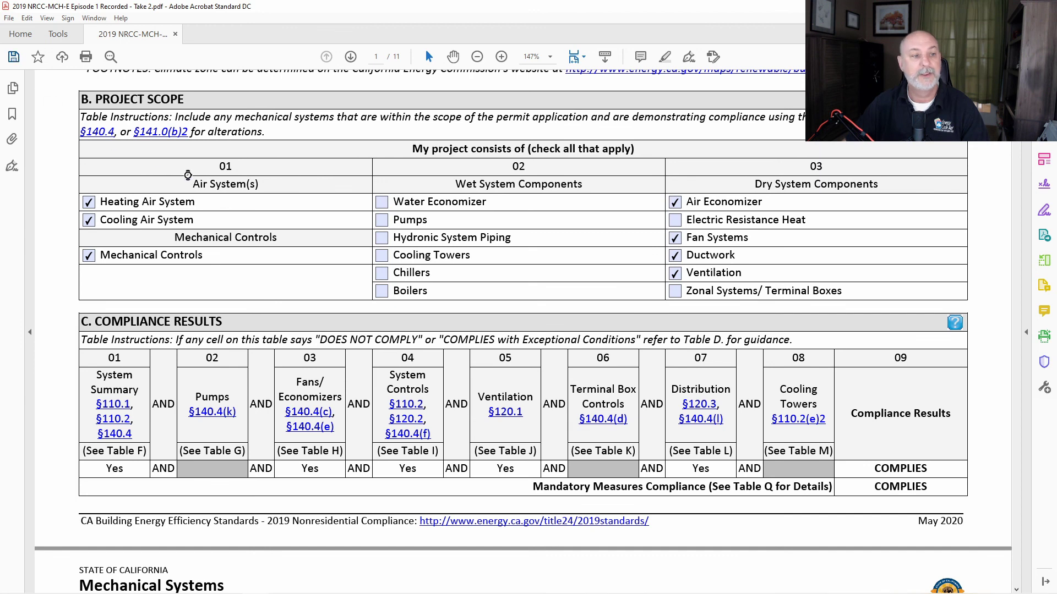